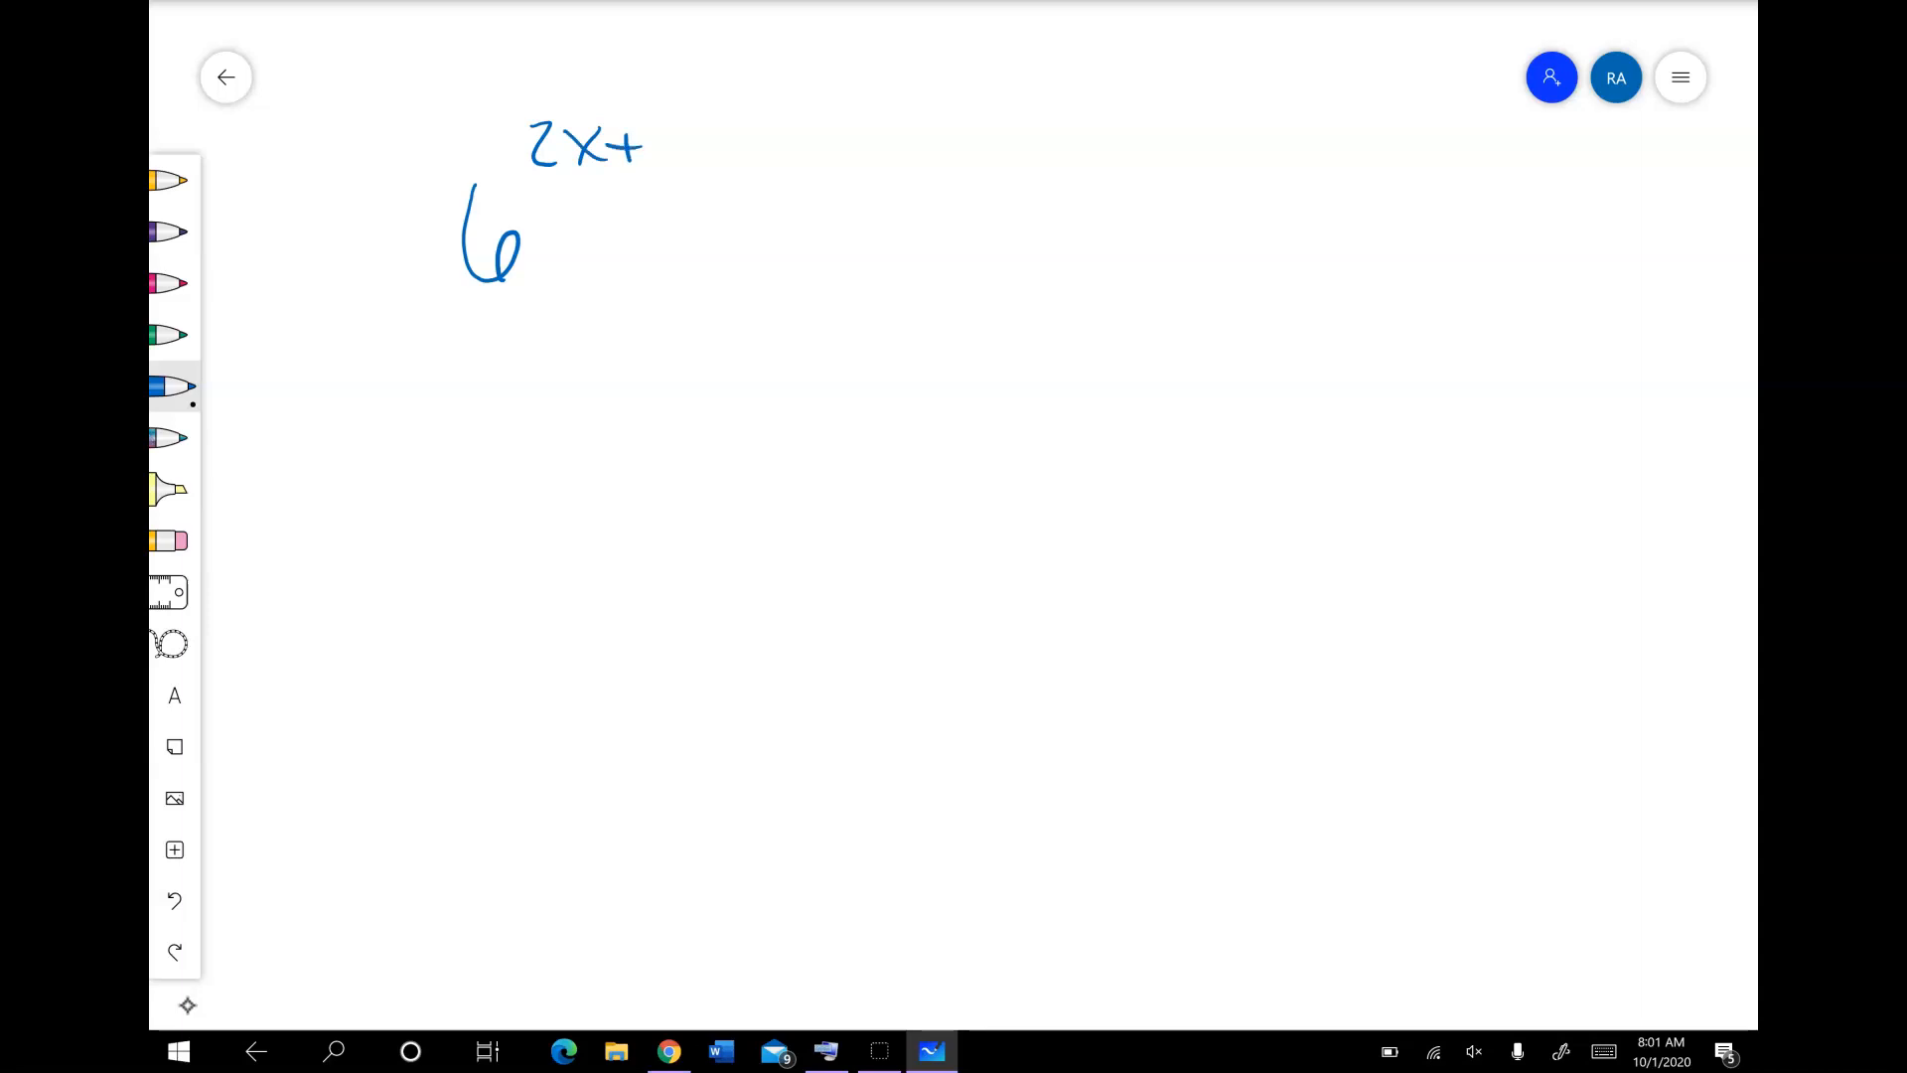
Step: Complete the blue handwritten equation so it reads 6^(2x+2) = 216
left_click_drag(701, 234, 735, 248)
left_click_drag(790, 211, 832, 266)
mouse_move(856, 212)
left_mouse_down()
mouse_move(859, 270)
mouse_move(929, 248)
left_mouse_up()
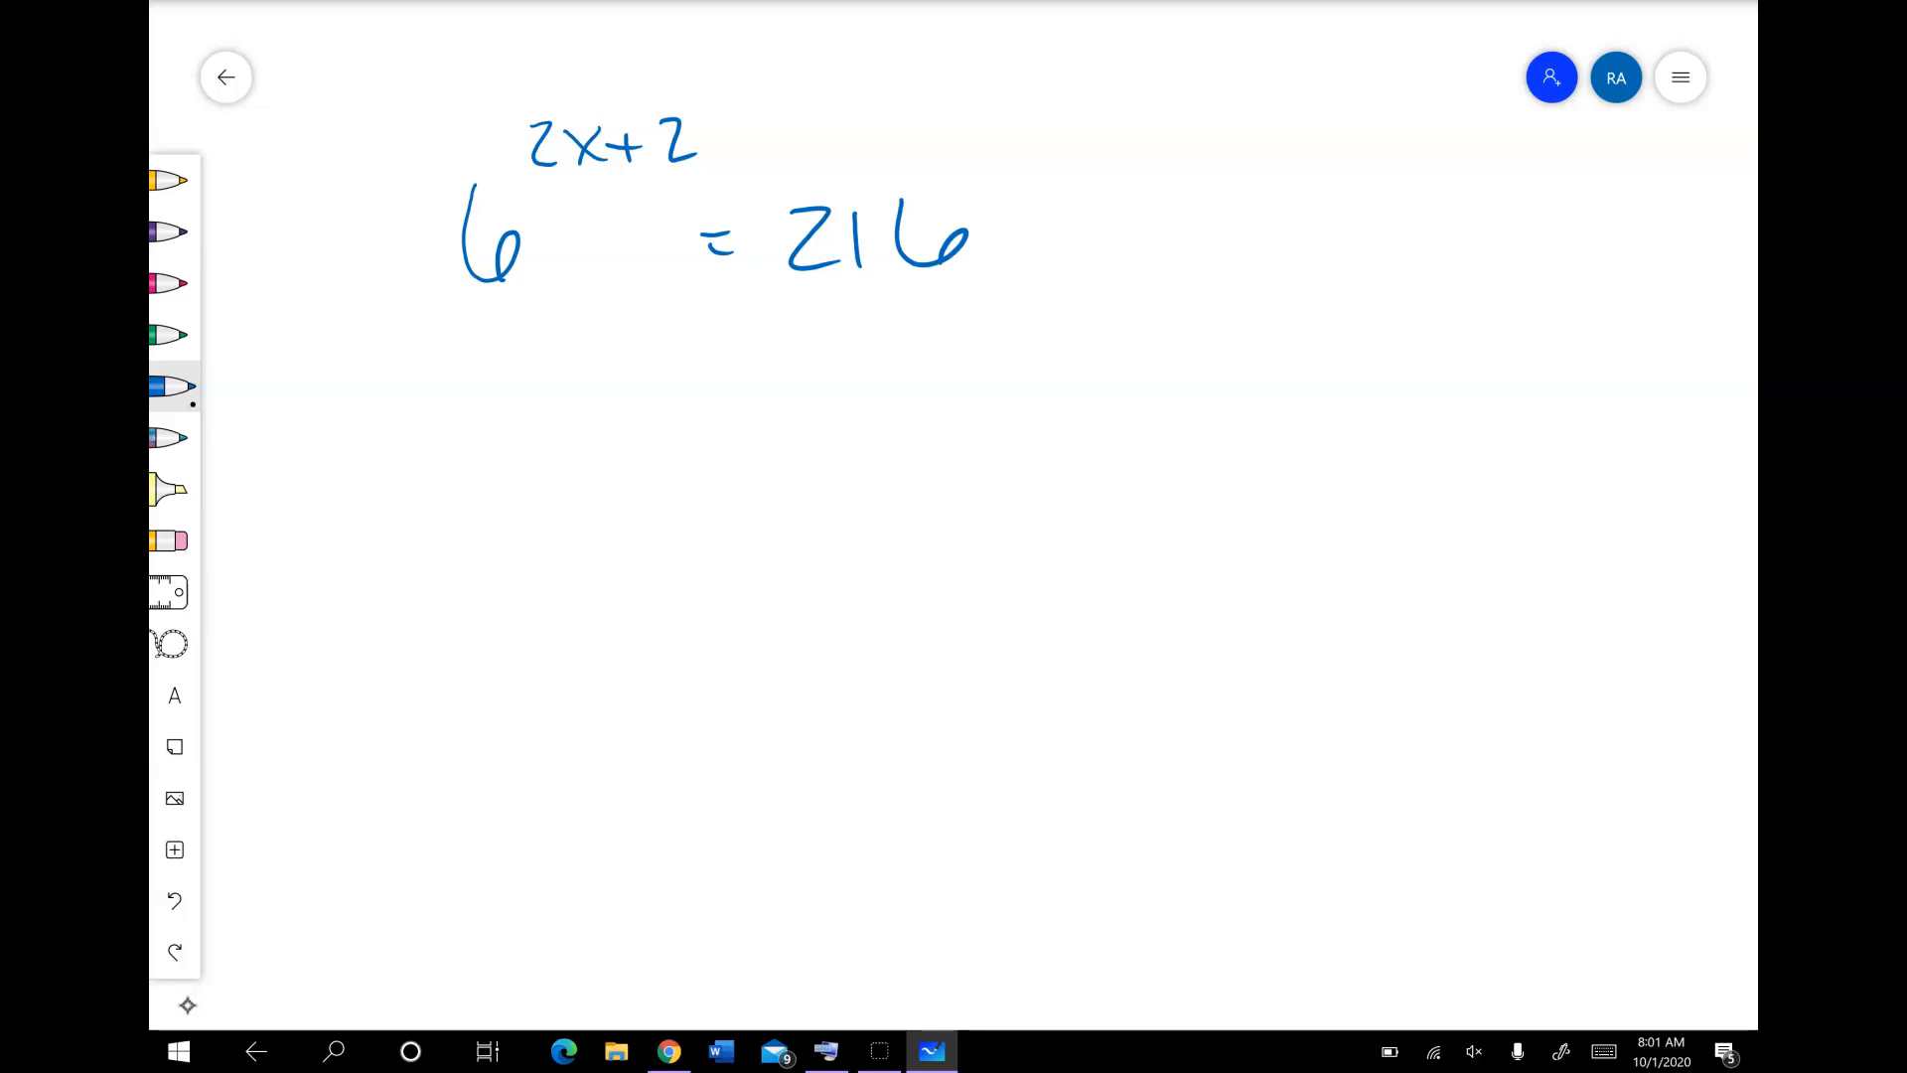
Step: Bracket both sides of the blue equation underneath, labelling 6^(2x+2) "lin 1" and 216 "lin 2"
left_click_drag(410, 288, 564, 307)
left_click_drag(426, 359, 429, 405)
mouse_move(443, 375)
left_mouse_down()
mouse_move(444, 393)
mouse_move(534, 389)
left_mouse_up()
mouse_move(751, 293)
left_mouse_down()
mouse_move(963, 324)
mouse_move(971, 288)
left_mouse_up()
left_click_drag(785, 352, 803, 390)
left_click_drag(816, 390, 851, 383)
left_click_drag(876, 355, 914, 377)
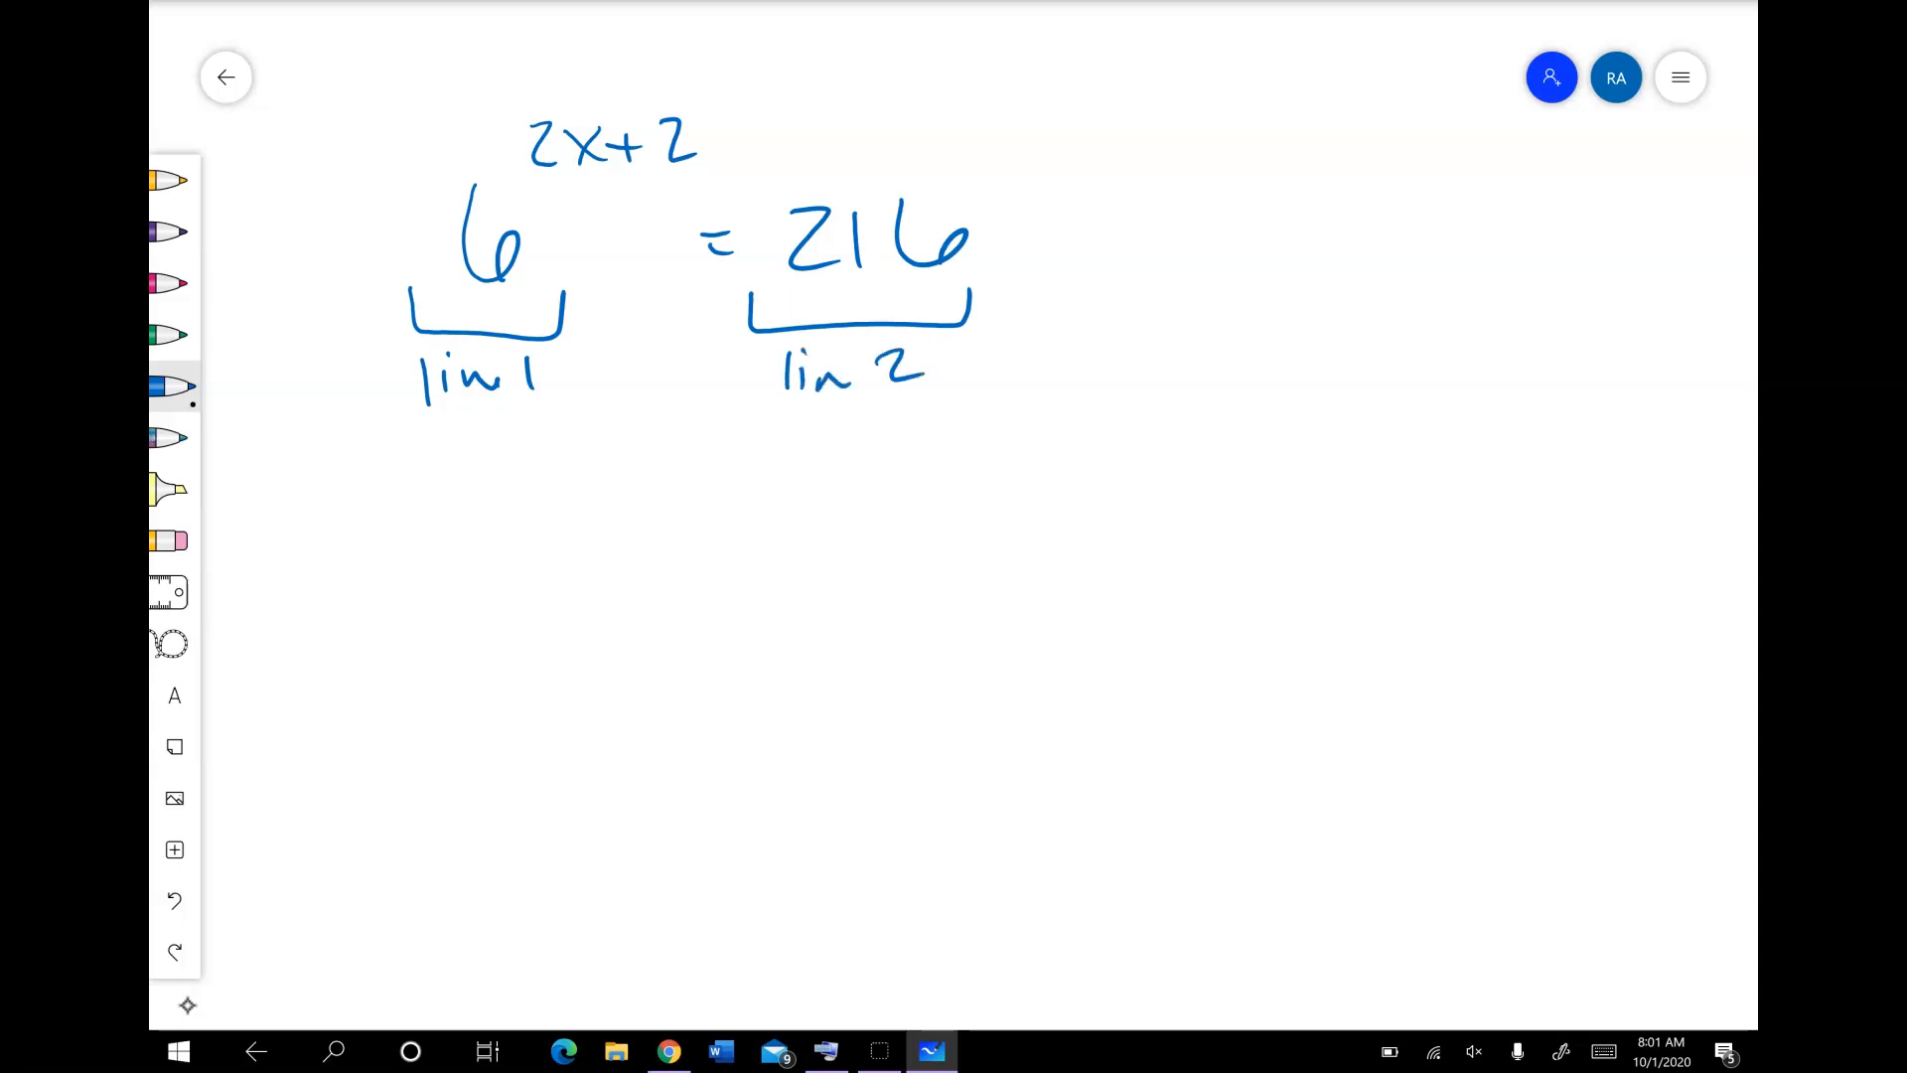
Step: Switch to the Desmos graphing calculator and enter the expressions y = 6^(2x+2) and y = 216
left_click(668, 1051)
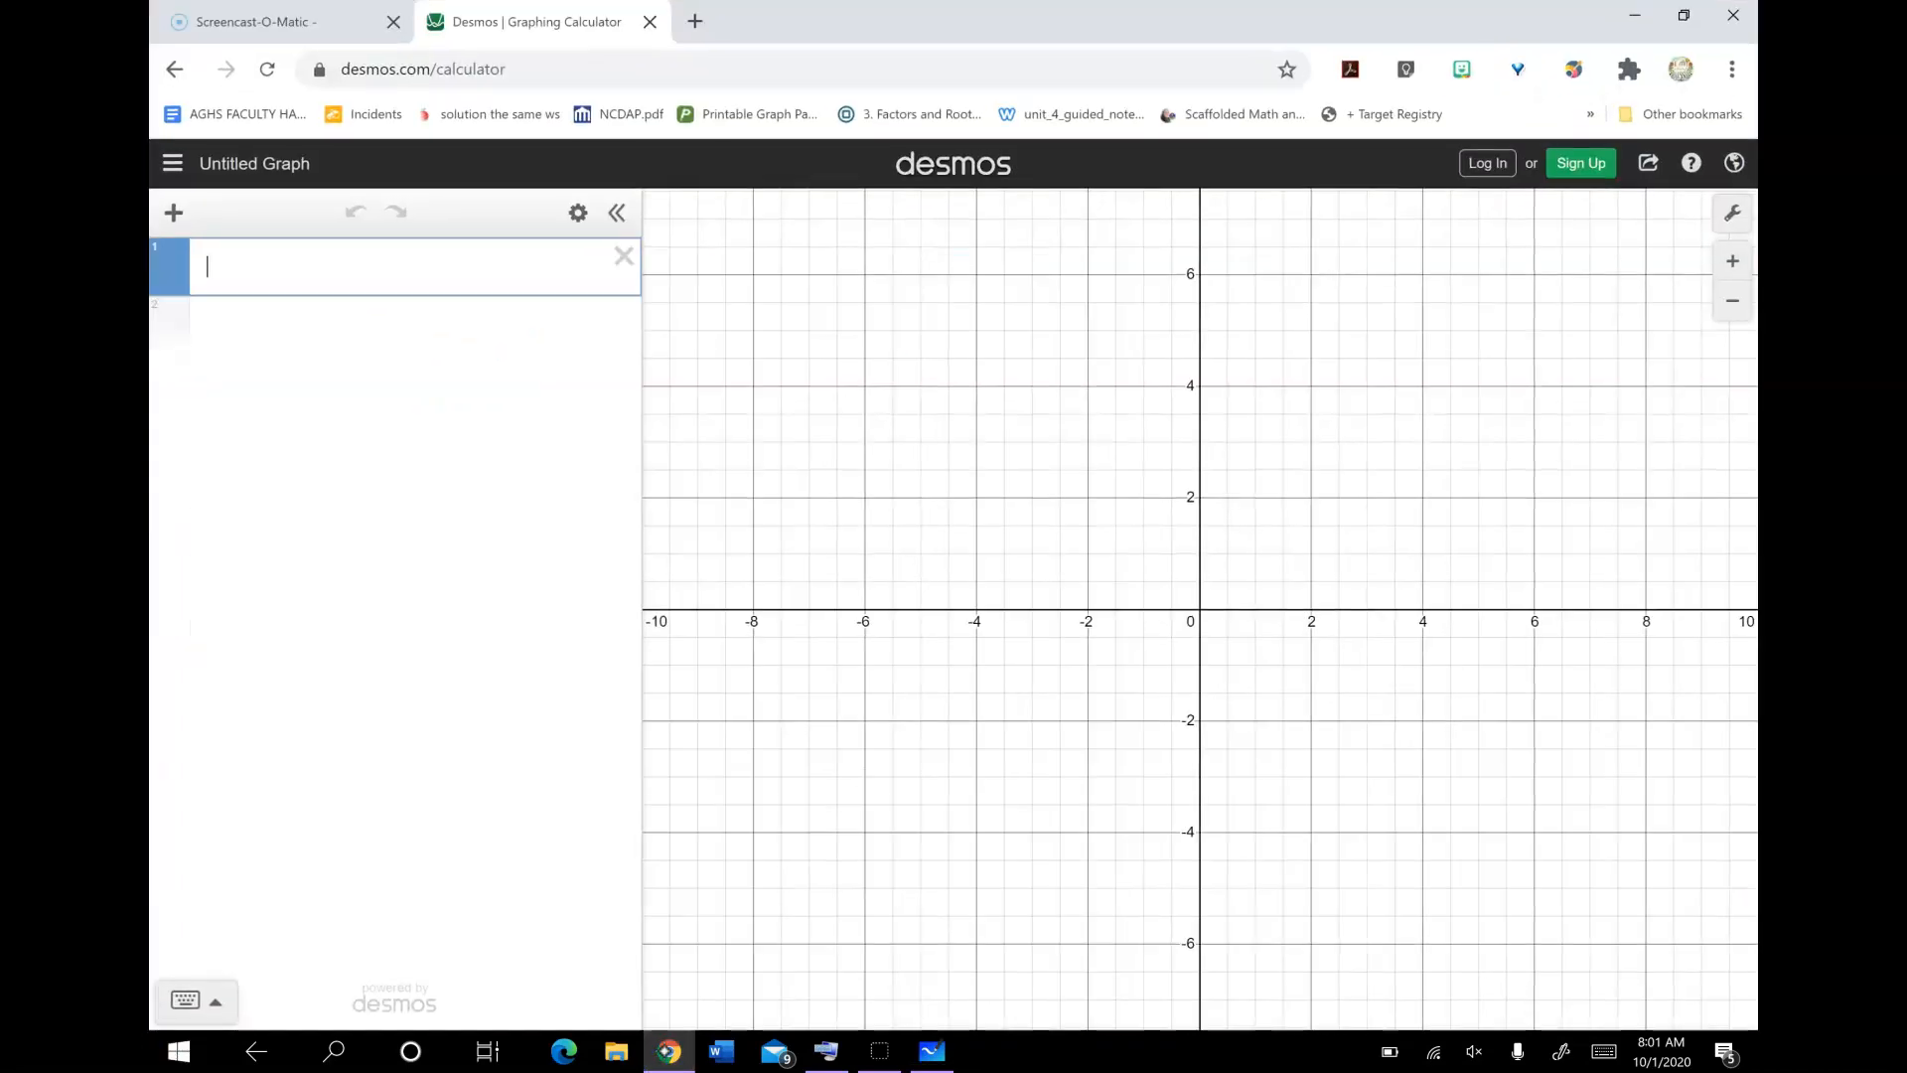
type("y=6")
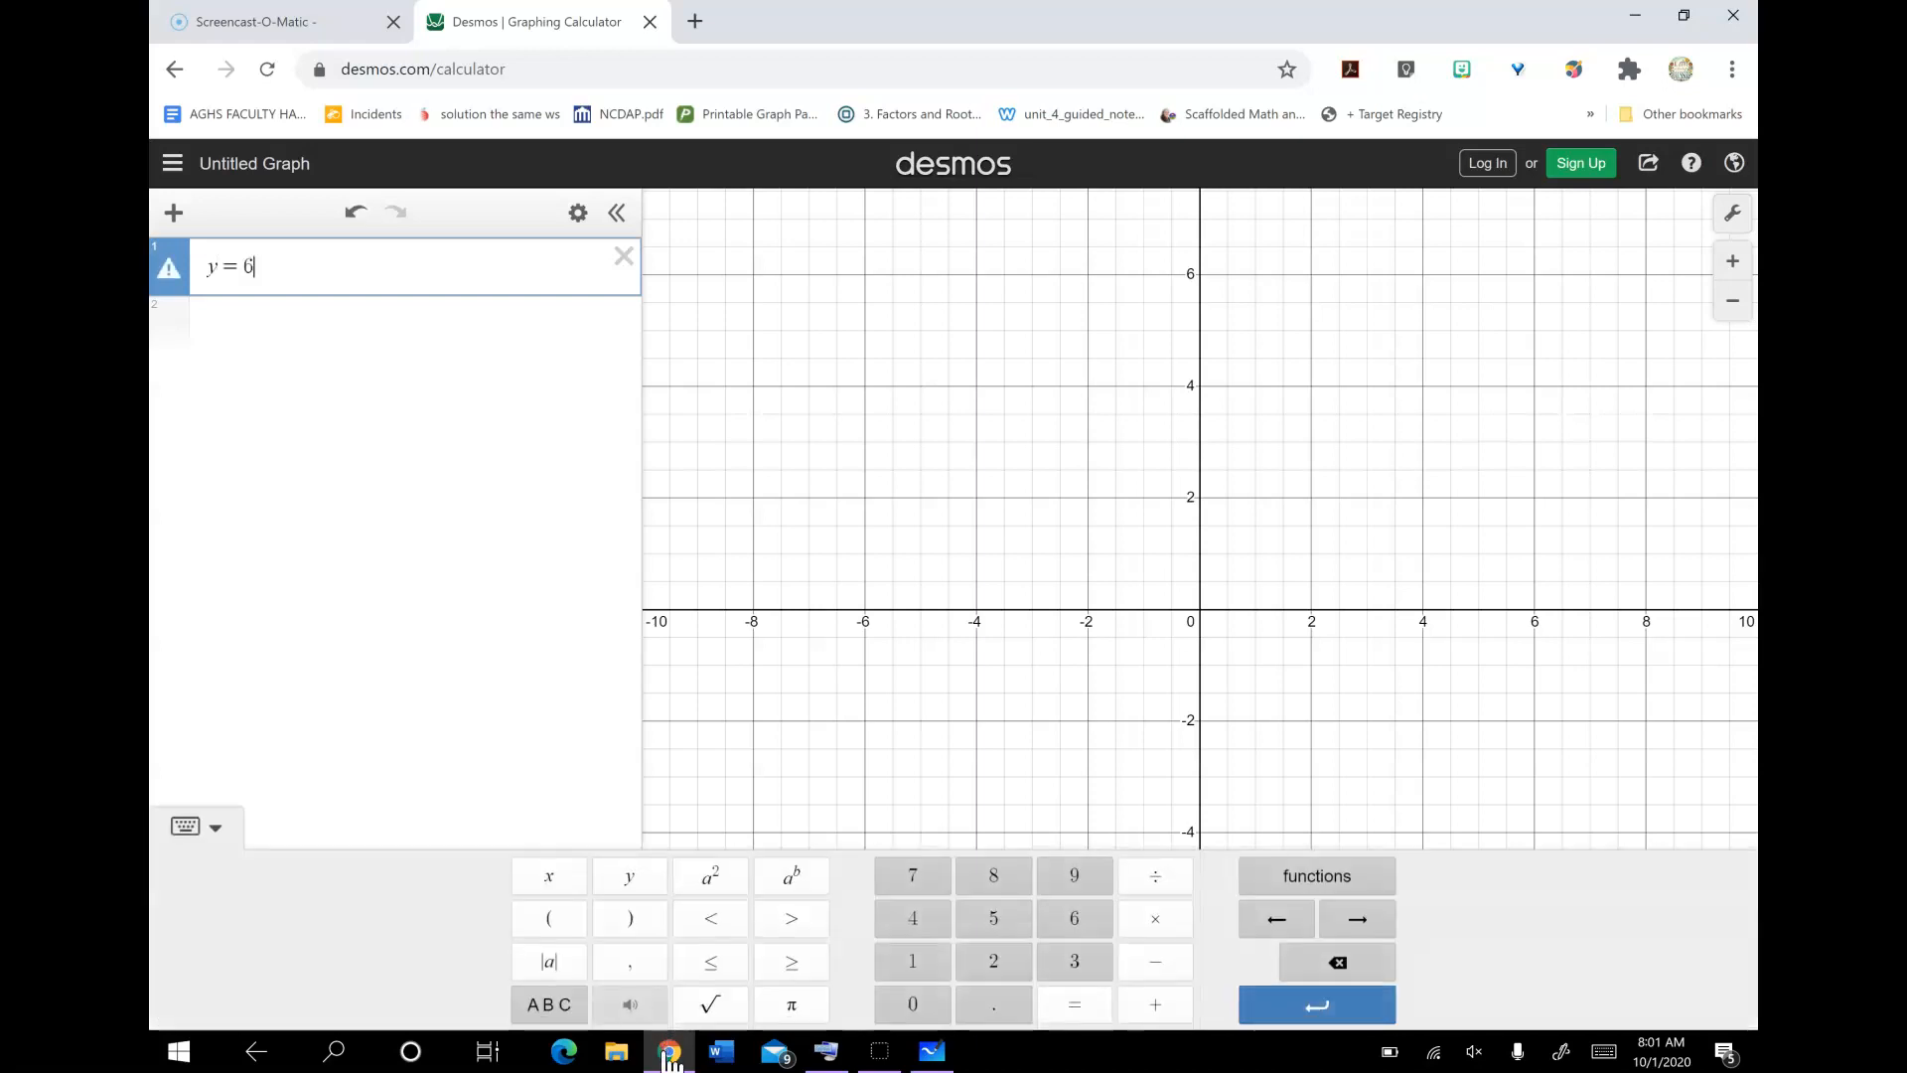
key("Return")
type("y=")
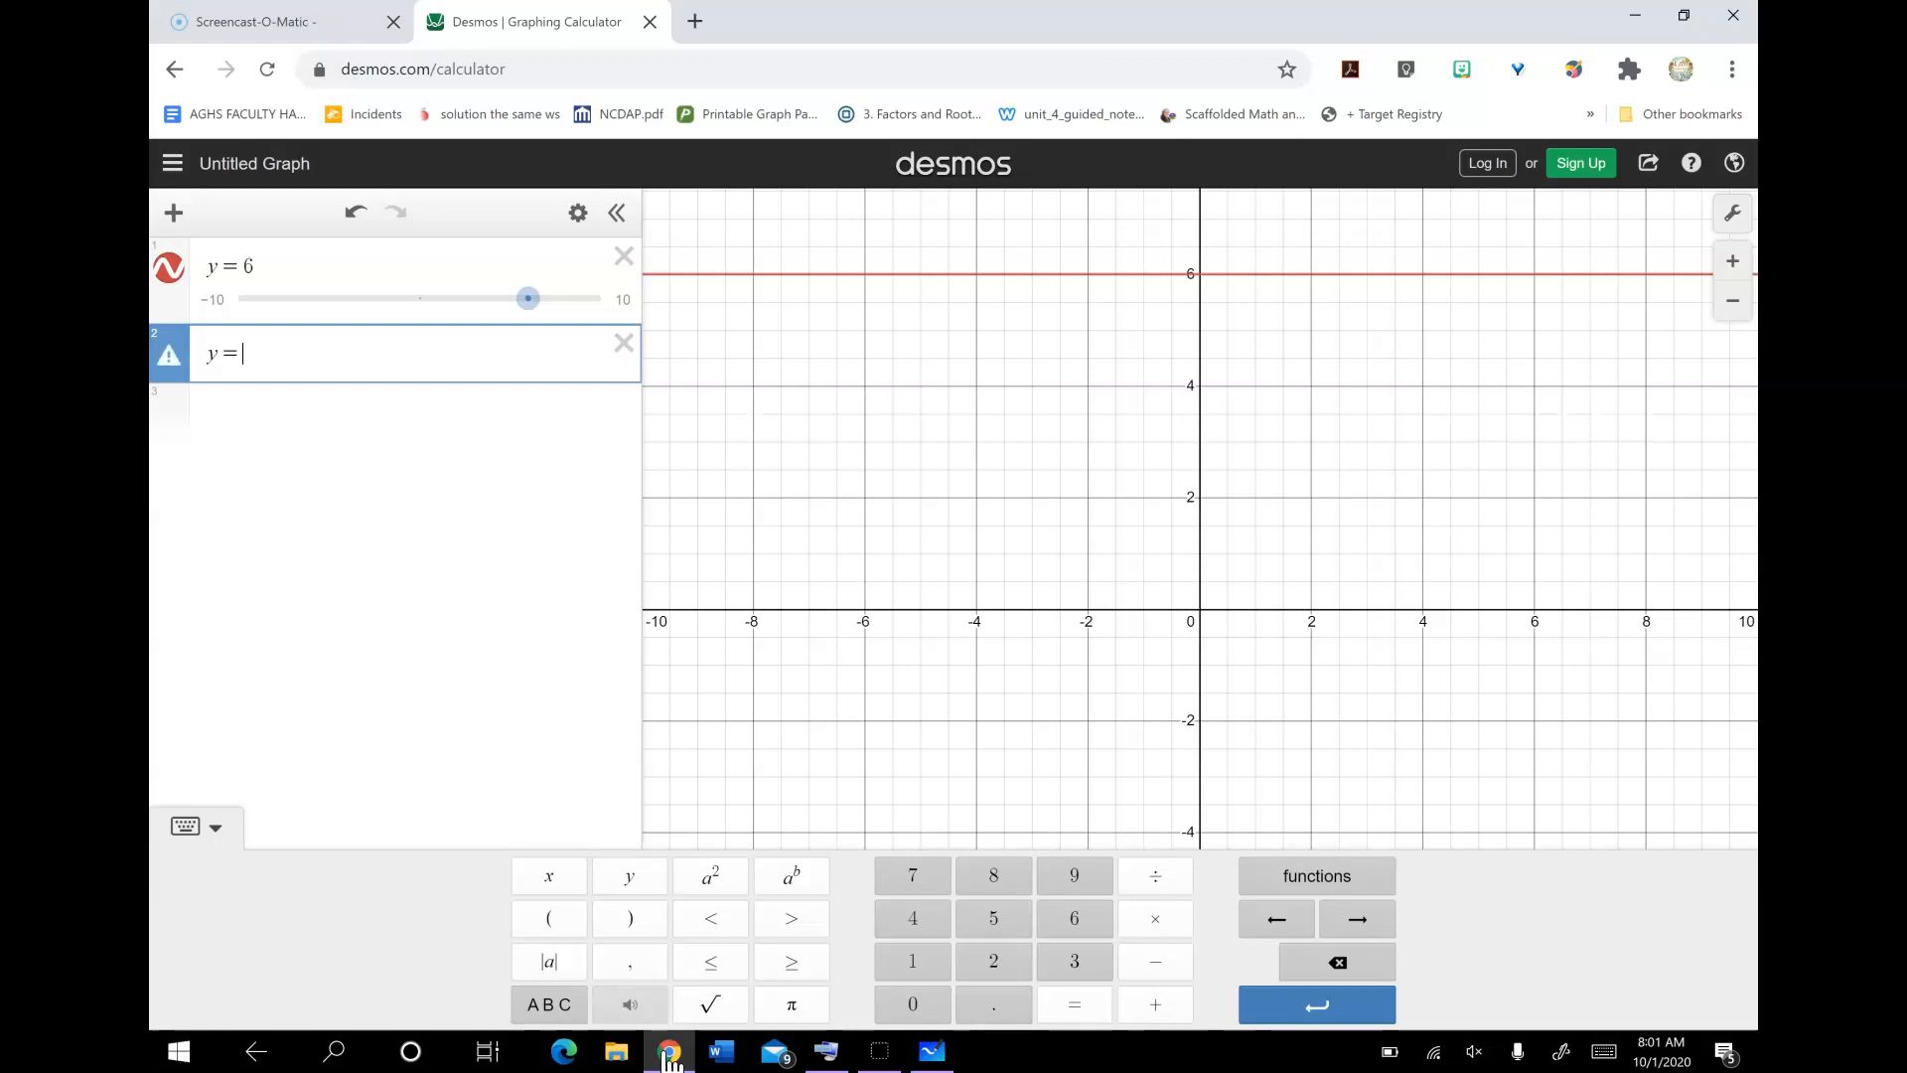
key("Up")
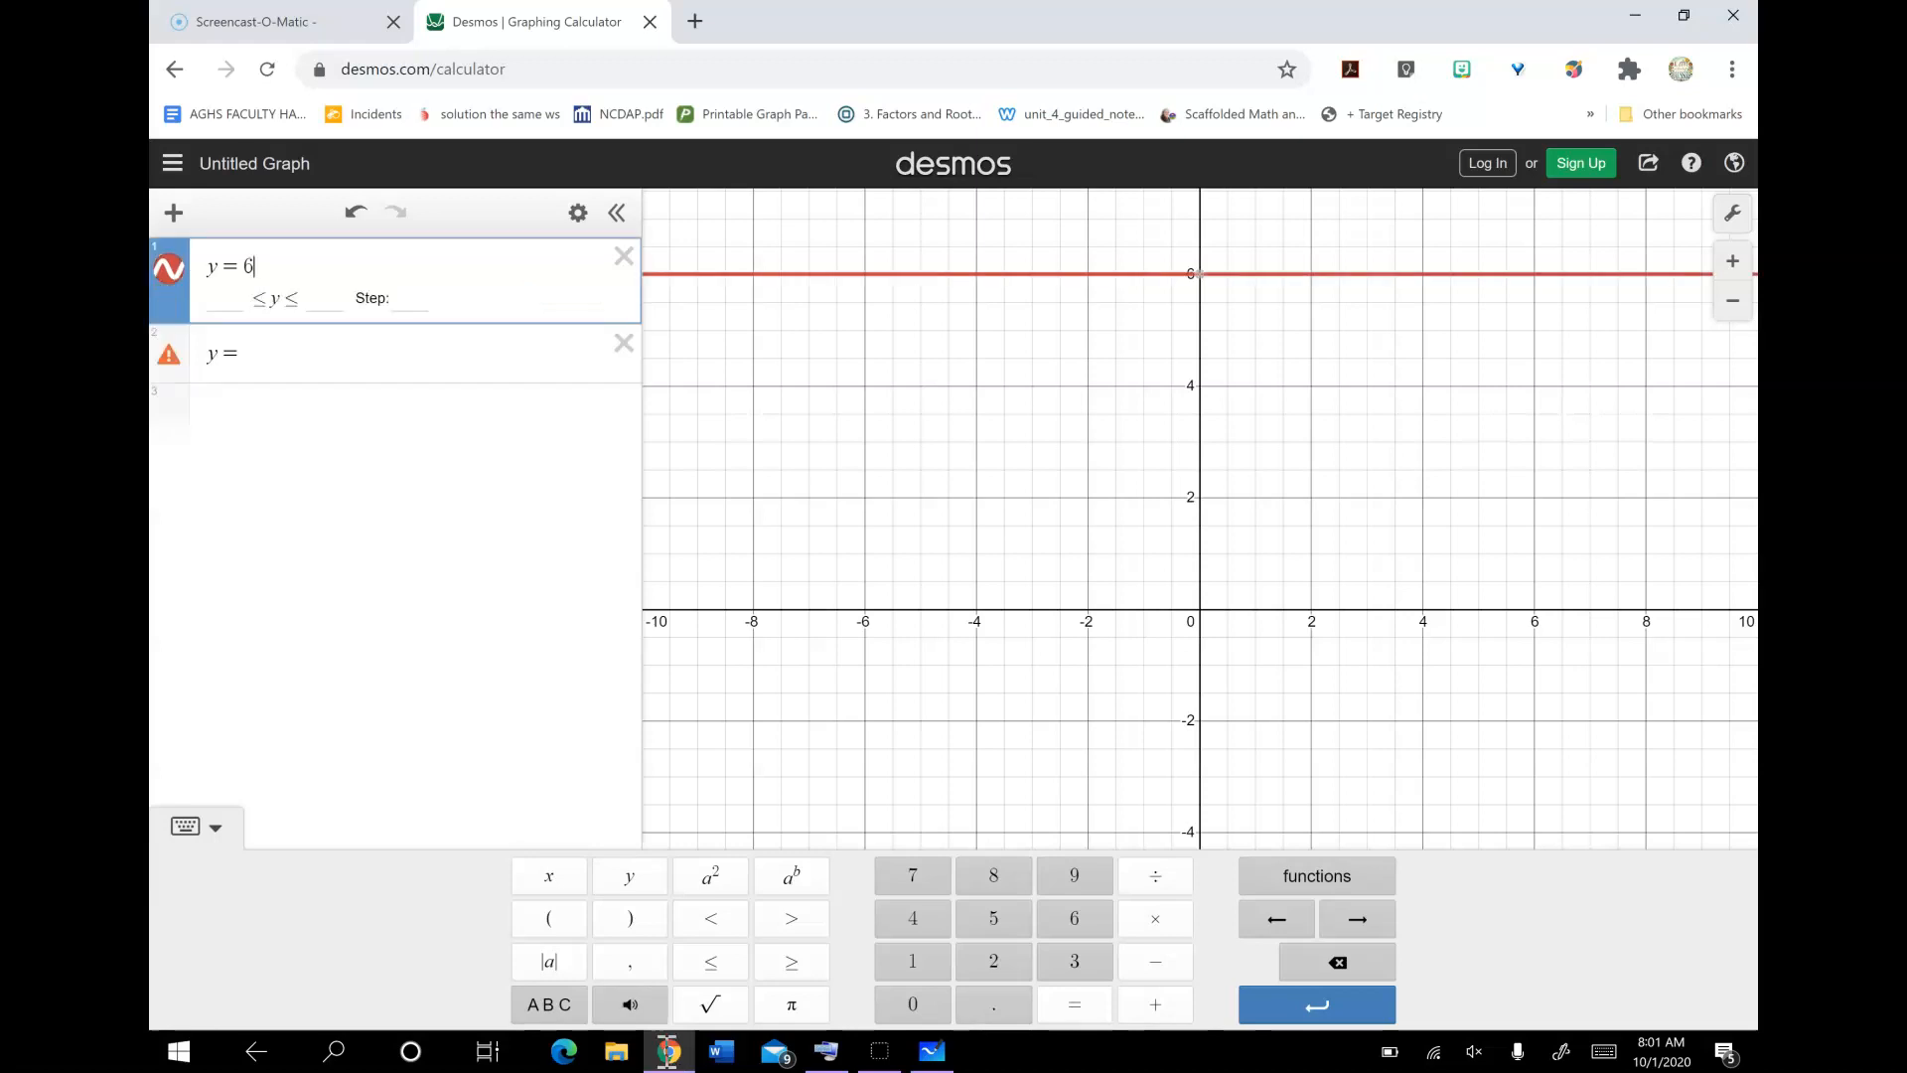
type("^")
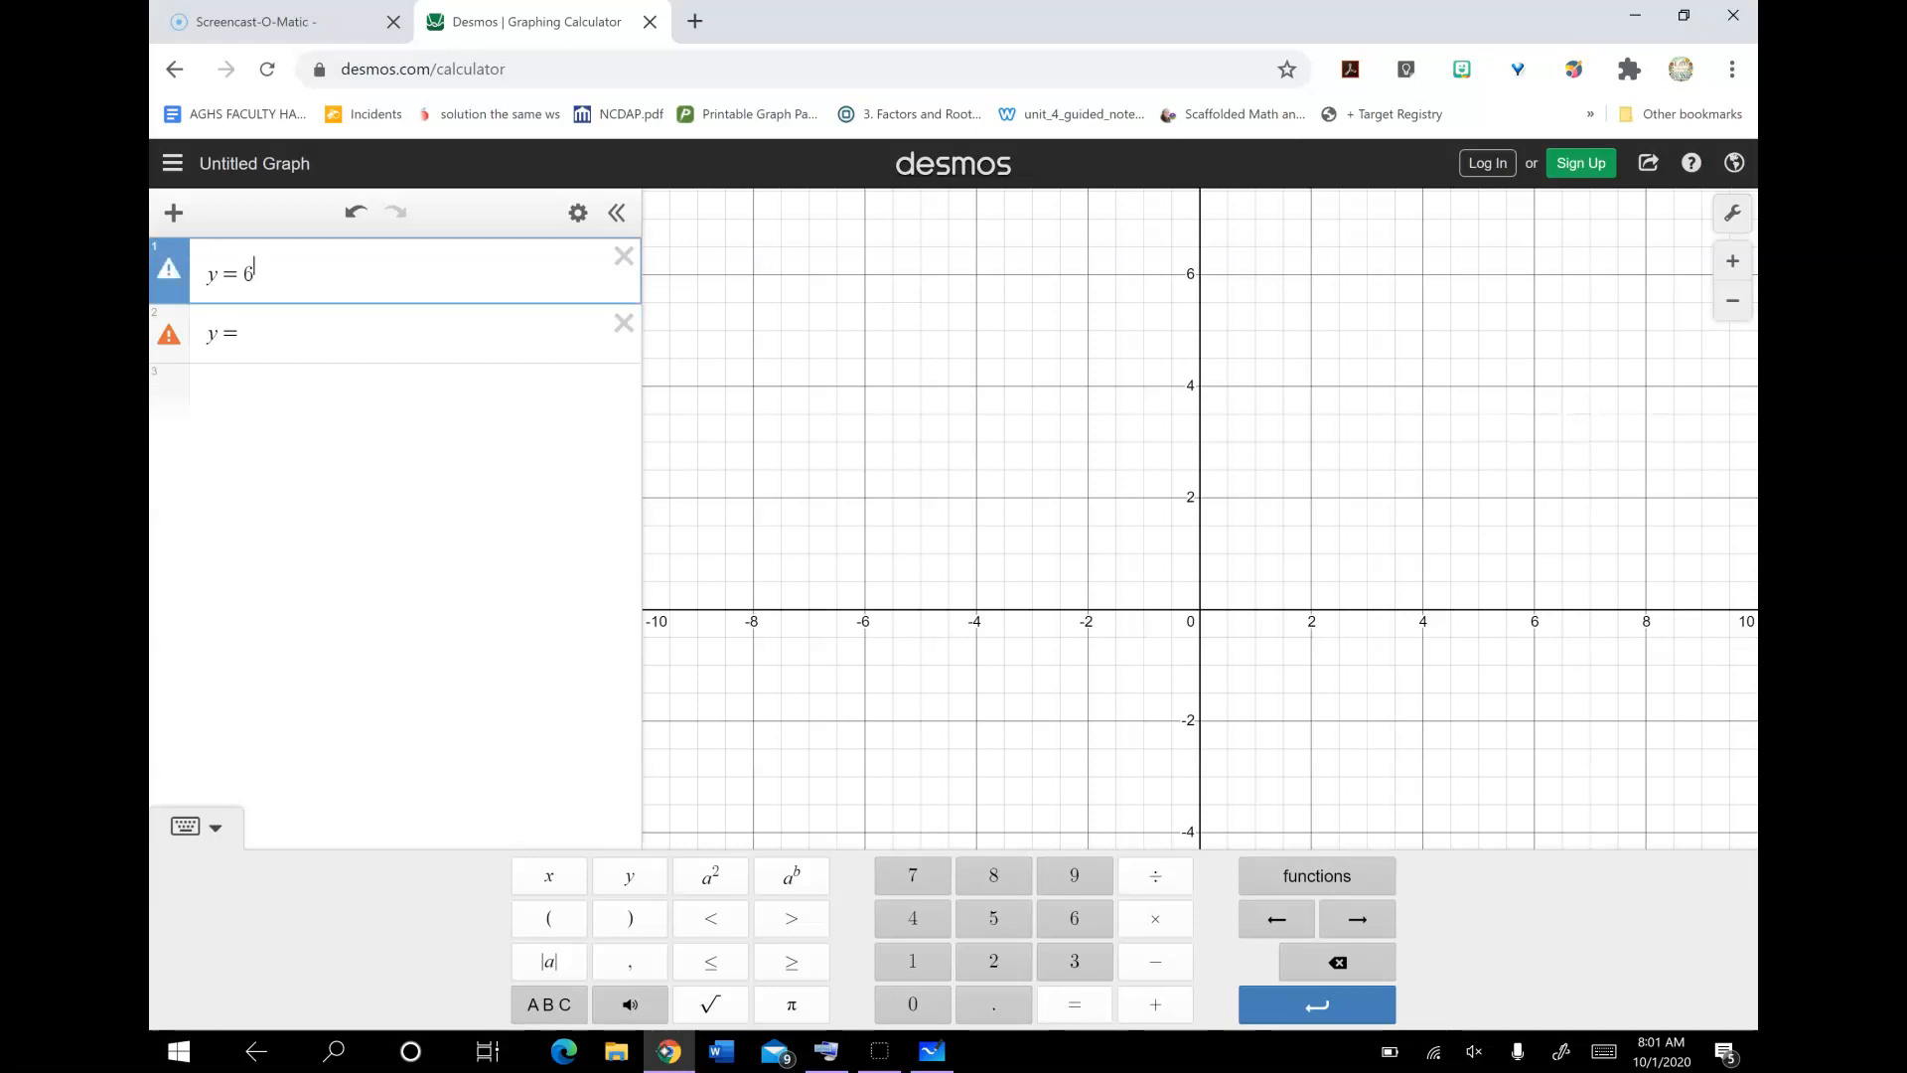
type("(2x")
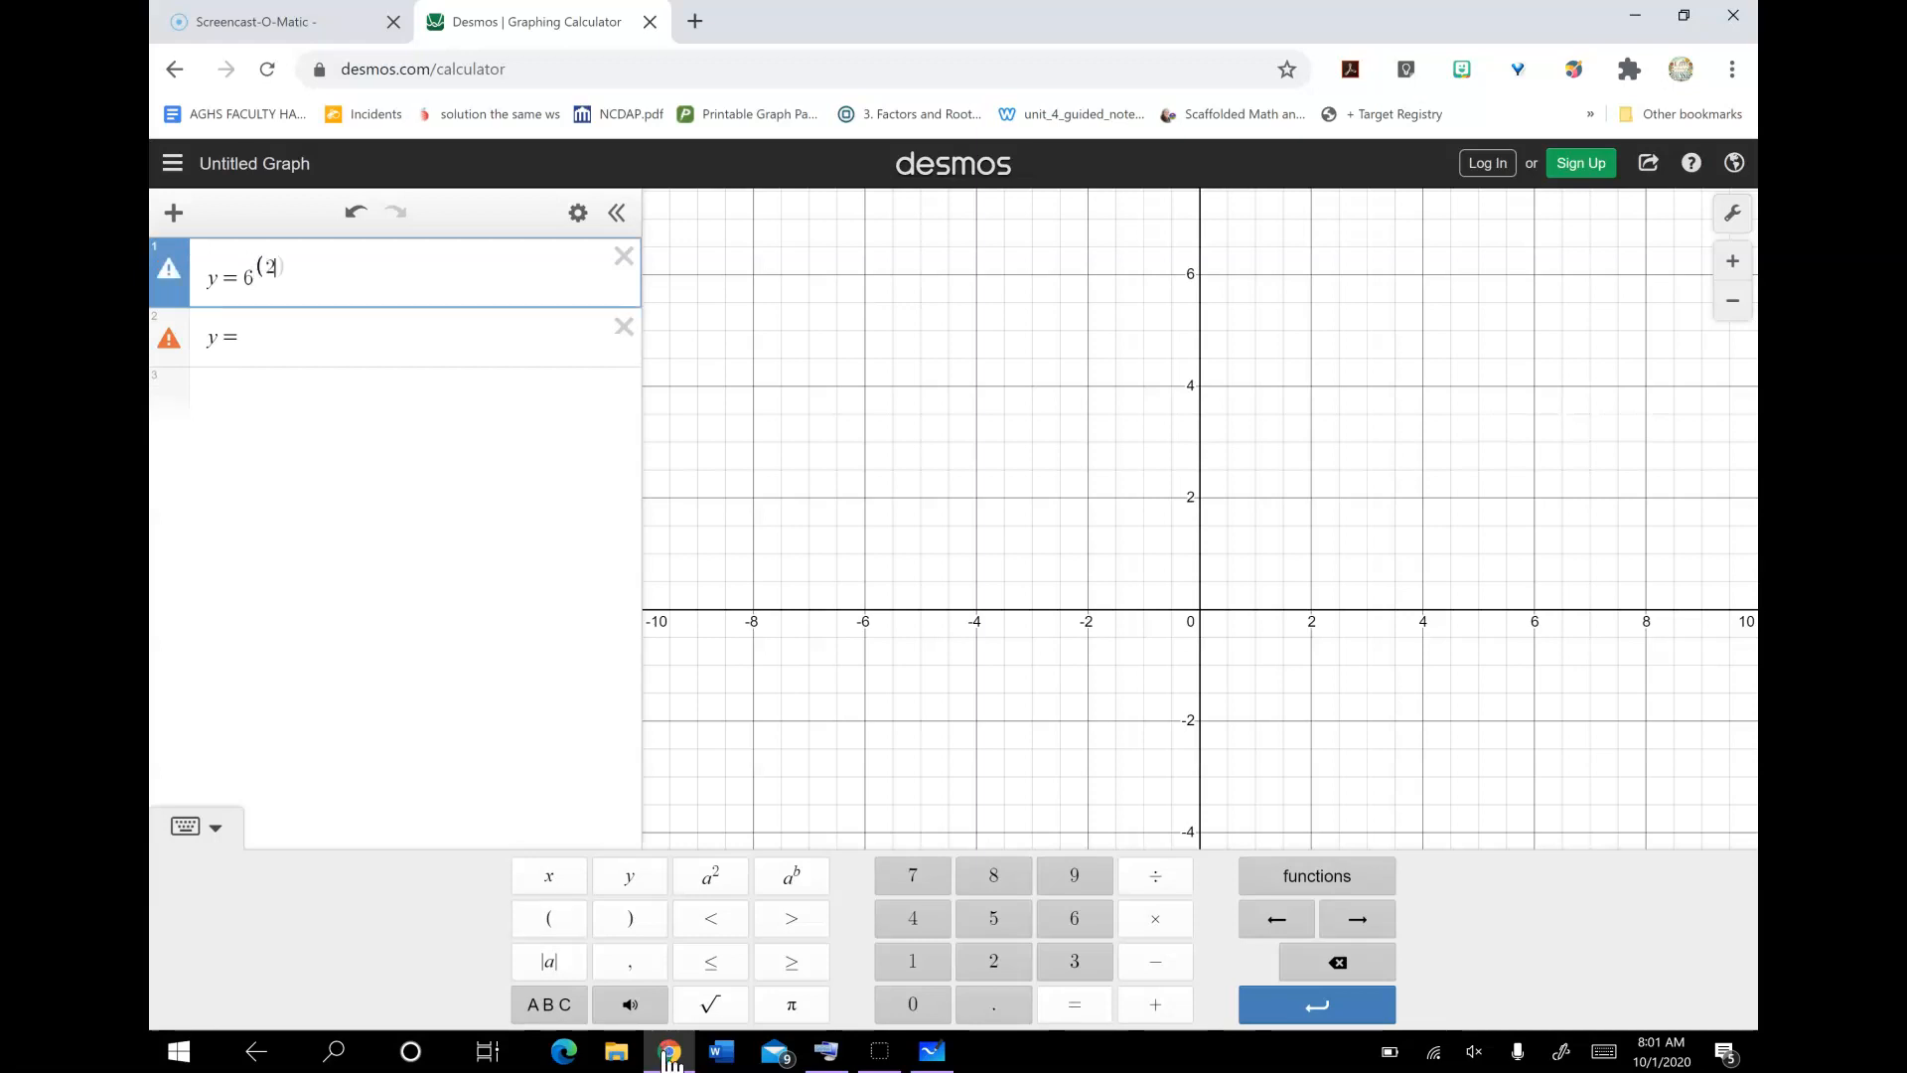
type("+2)")
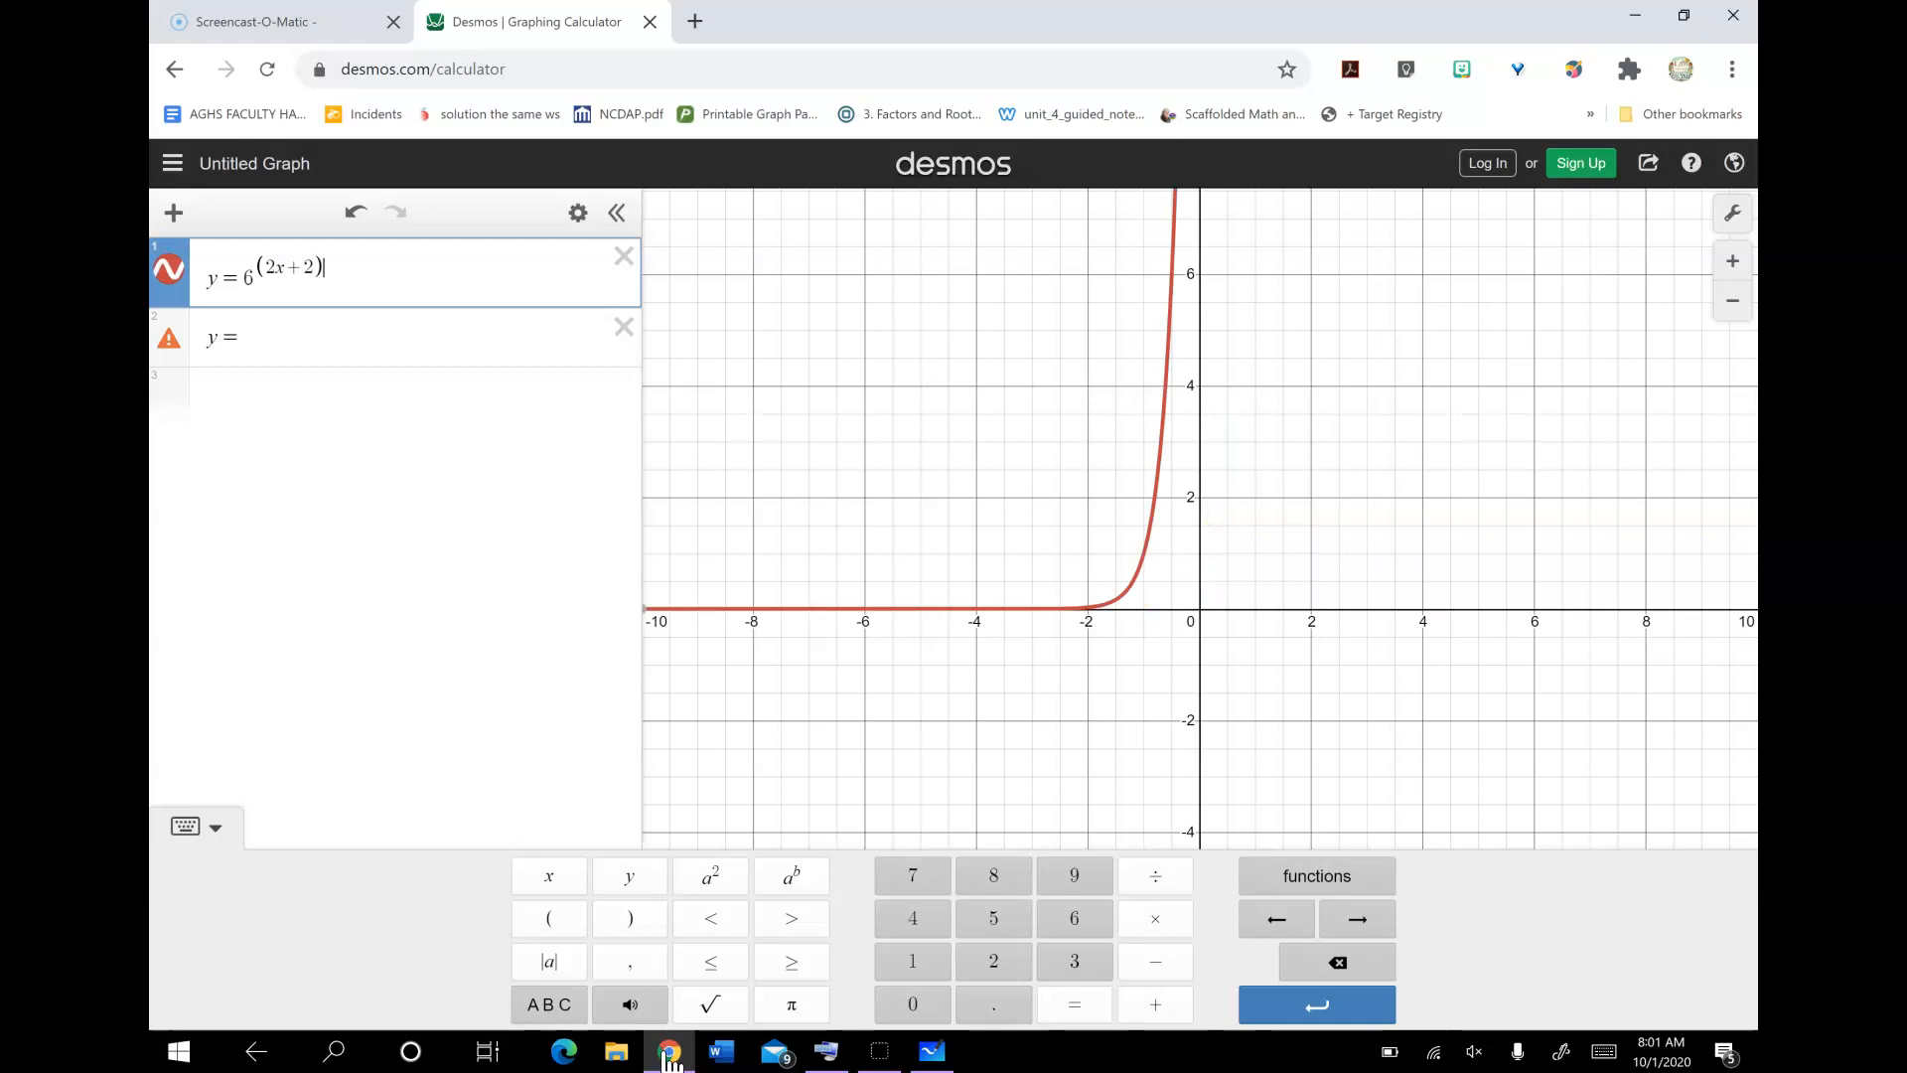
key("Down")
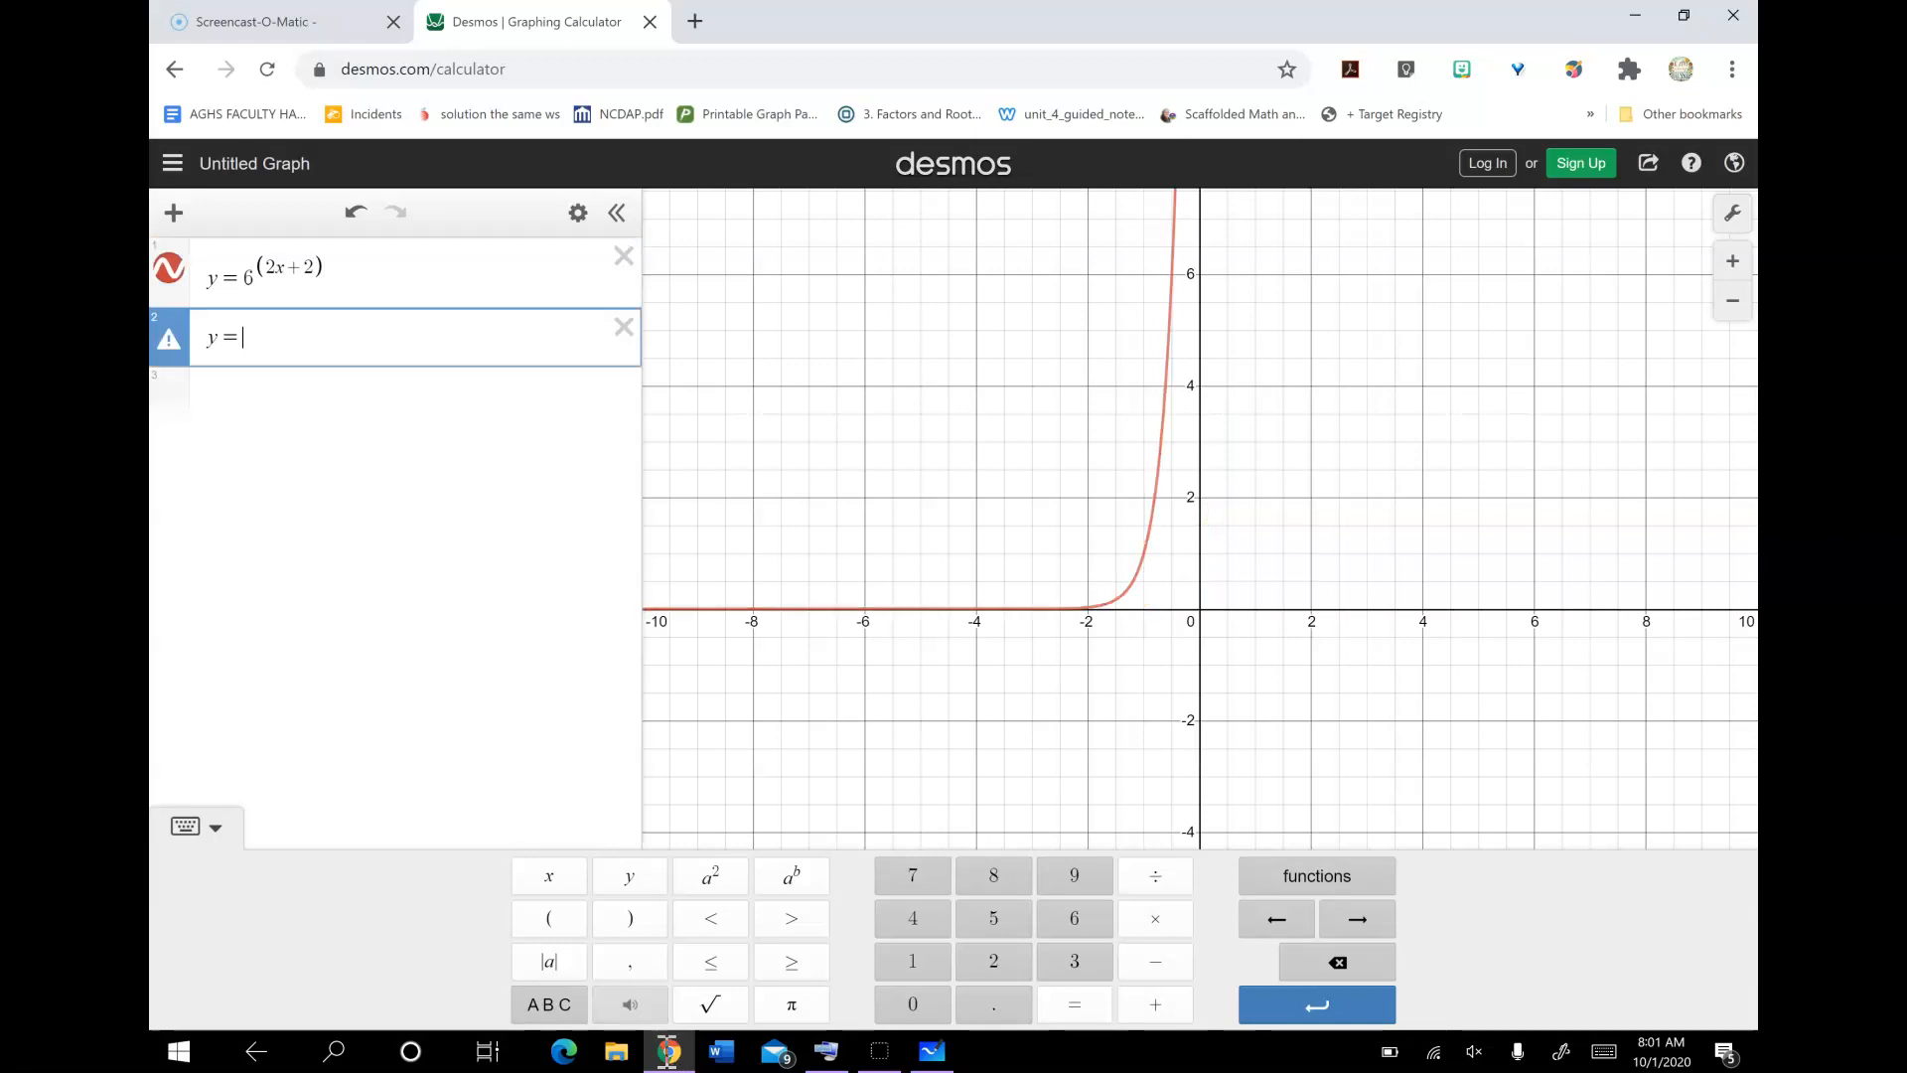
type("216")
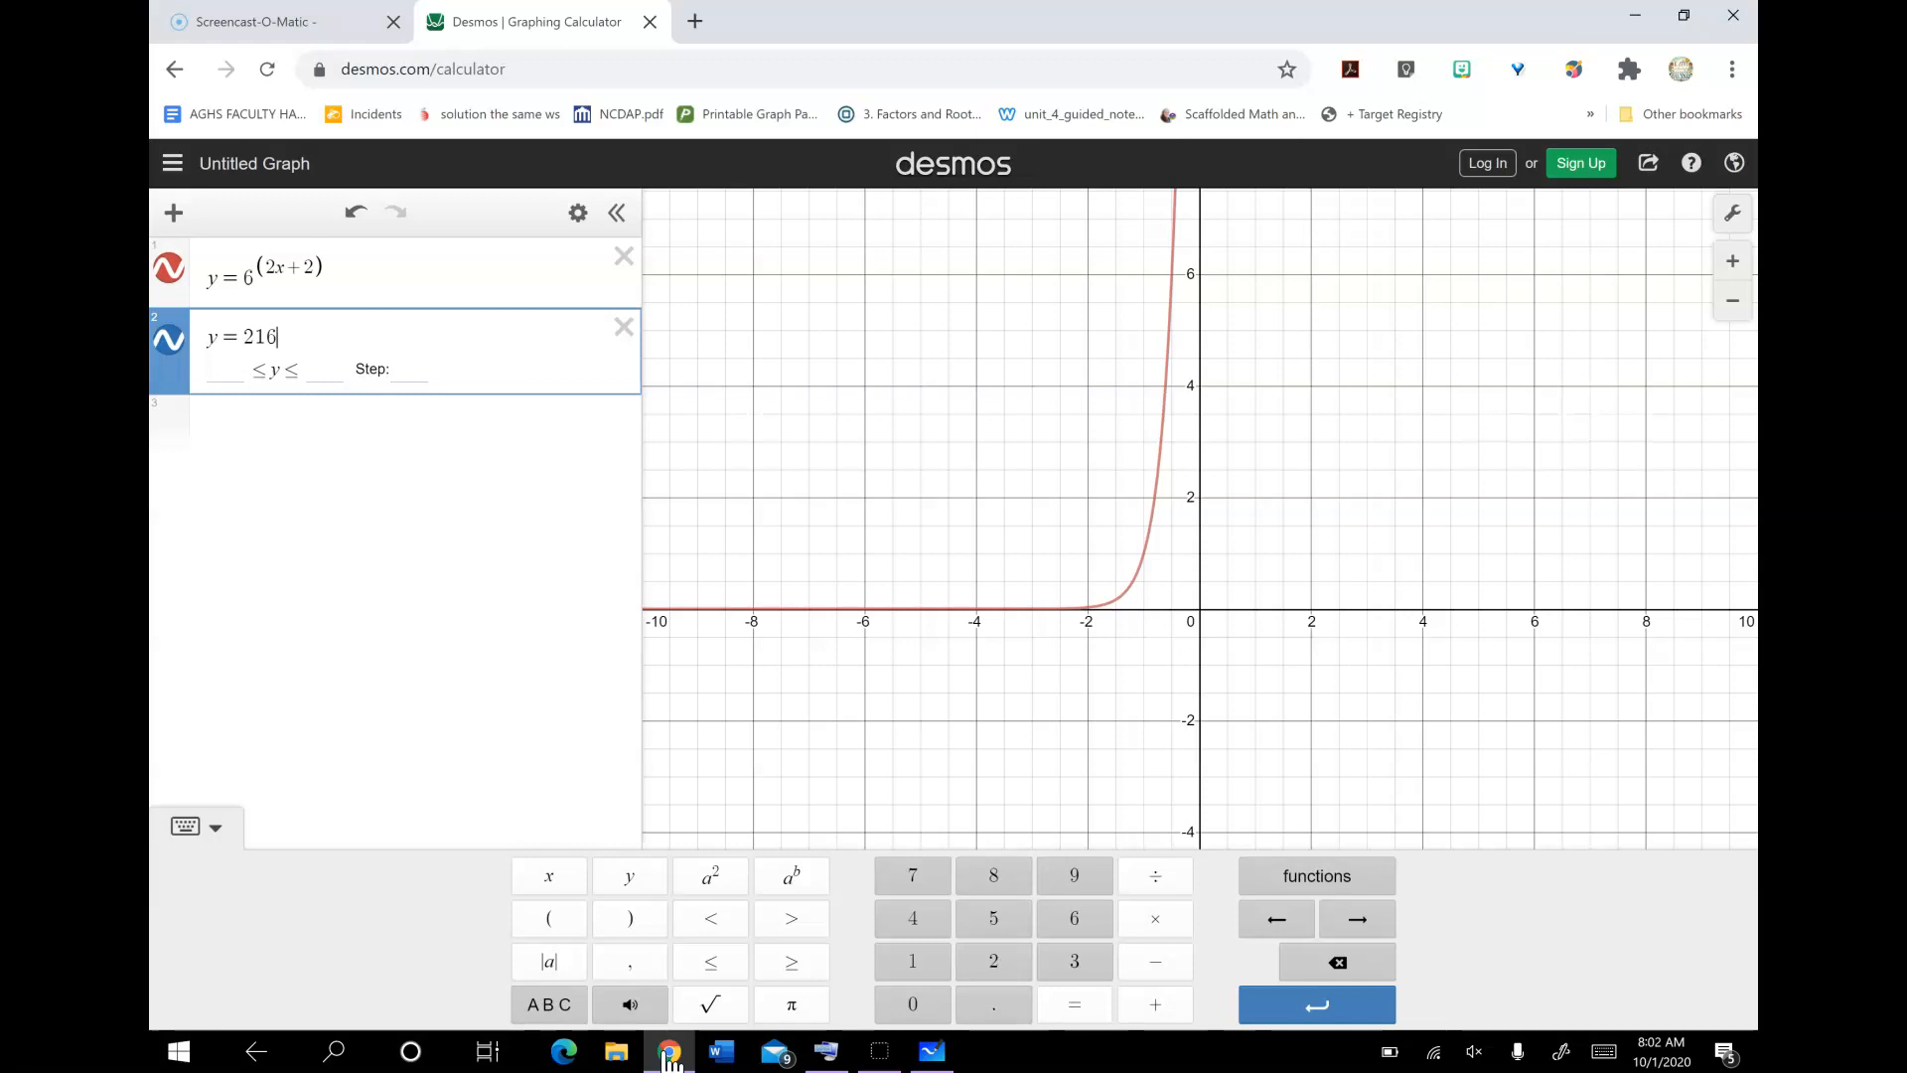
Step: Find the intersection of the exponential curve with the line y = 216 and display its coordinates
left_click(1732, 301)
left_click(1733, 301)
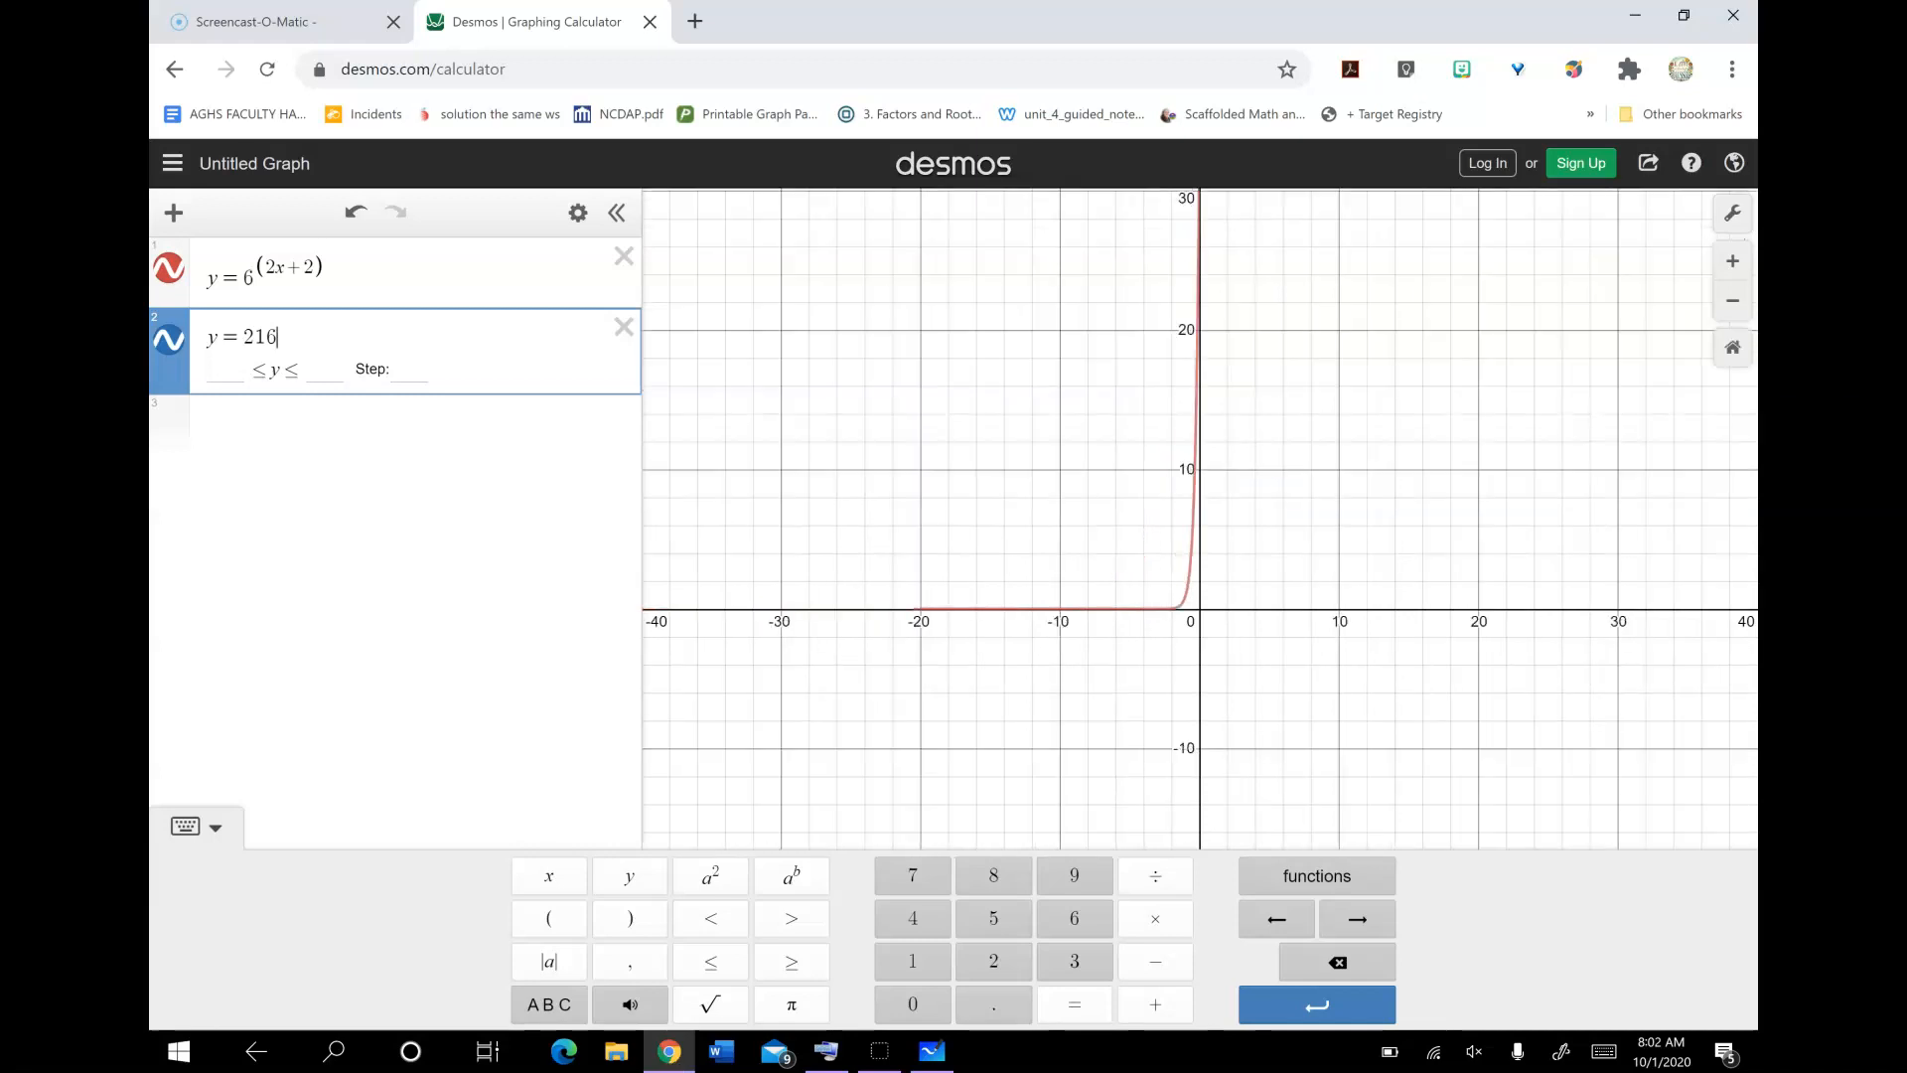
left_click_drag(1311, 428, 1165, 811)
left_click_drag(1326, 487, 1309, 889)
left_click_drag(1301, 486, 1313, 890)
left_click_drag(1301, 487, 1284, 851)
left_click_drag(1281, 397, 1312, 955)
left_click_drag(1301, 497, 1274, 693)
left_click_drag(1094, 824, 1095, 713)
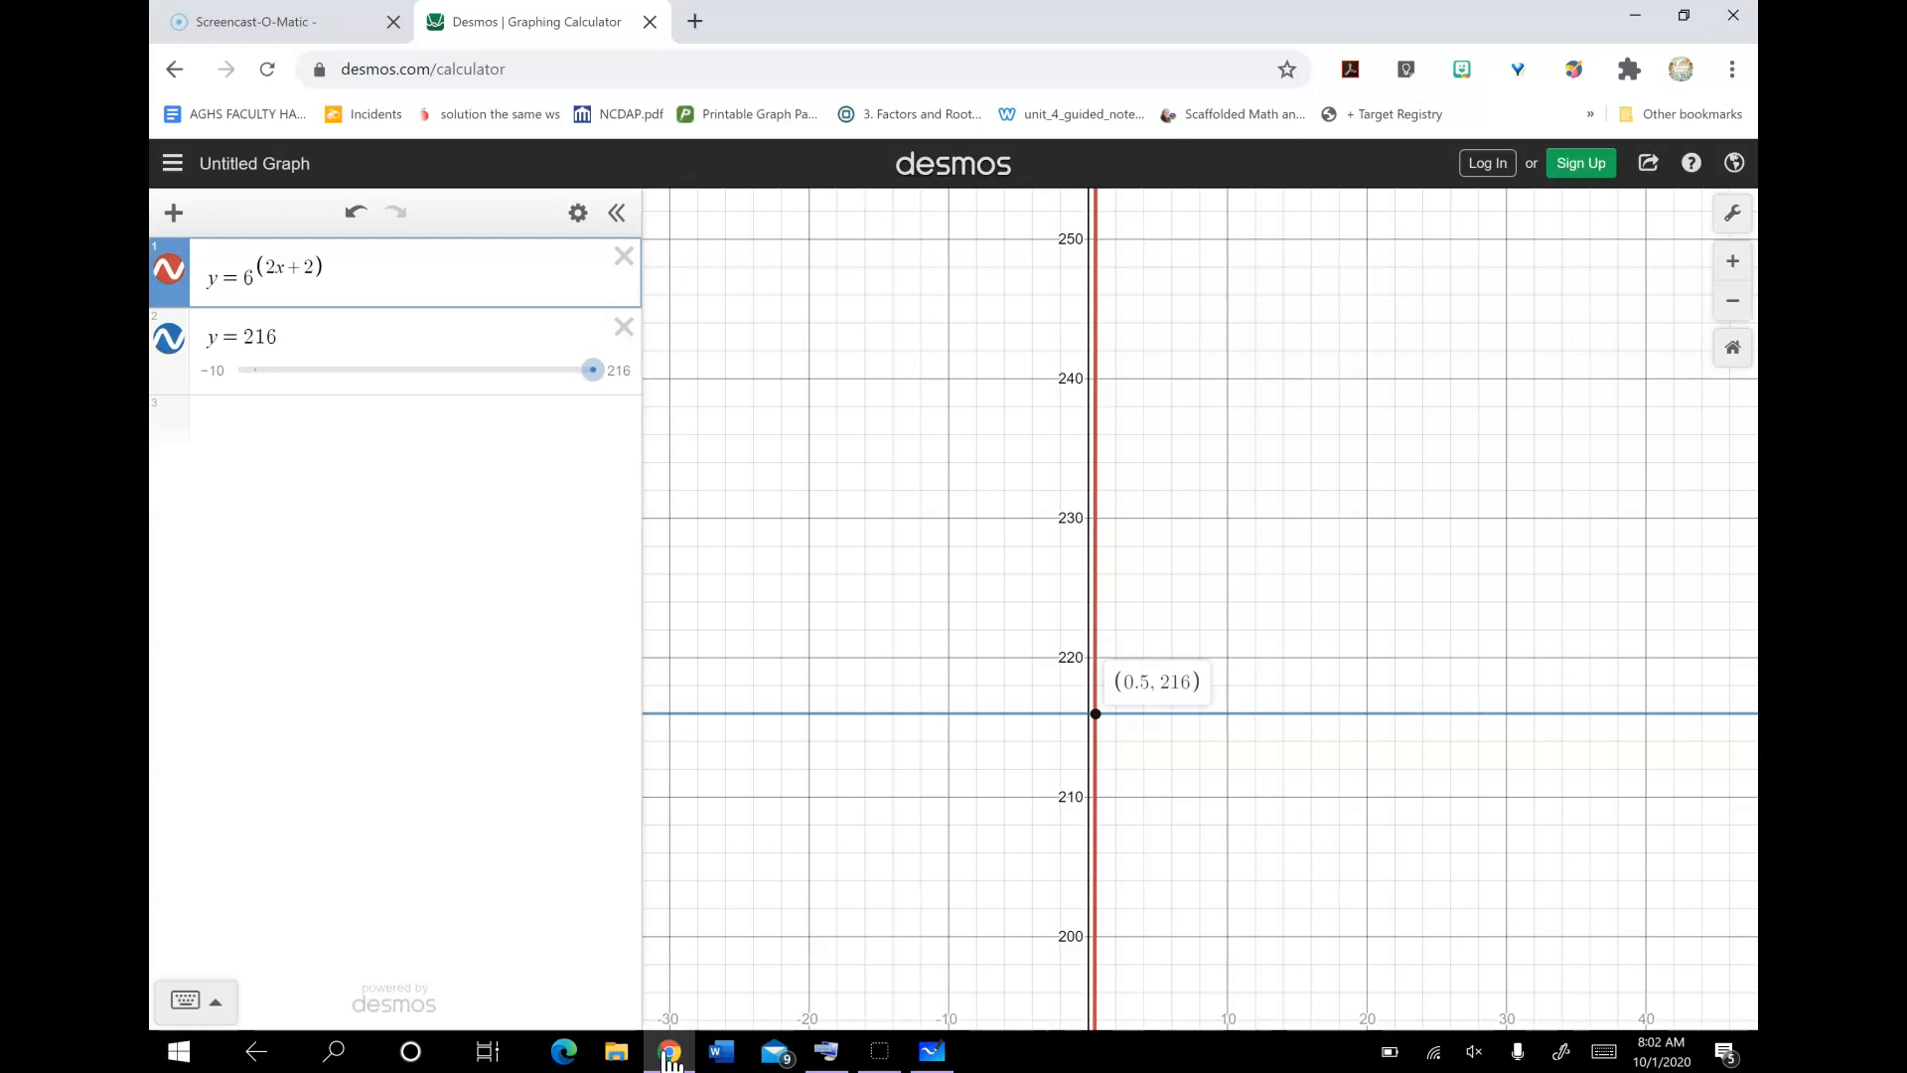
Step: Switch back to the whiteboard and write the solution "= .5" after 216 in the blue equation
left_click(932, 1051)
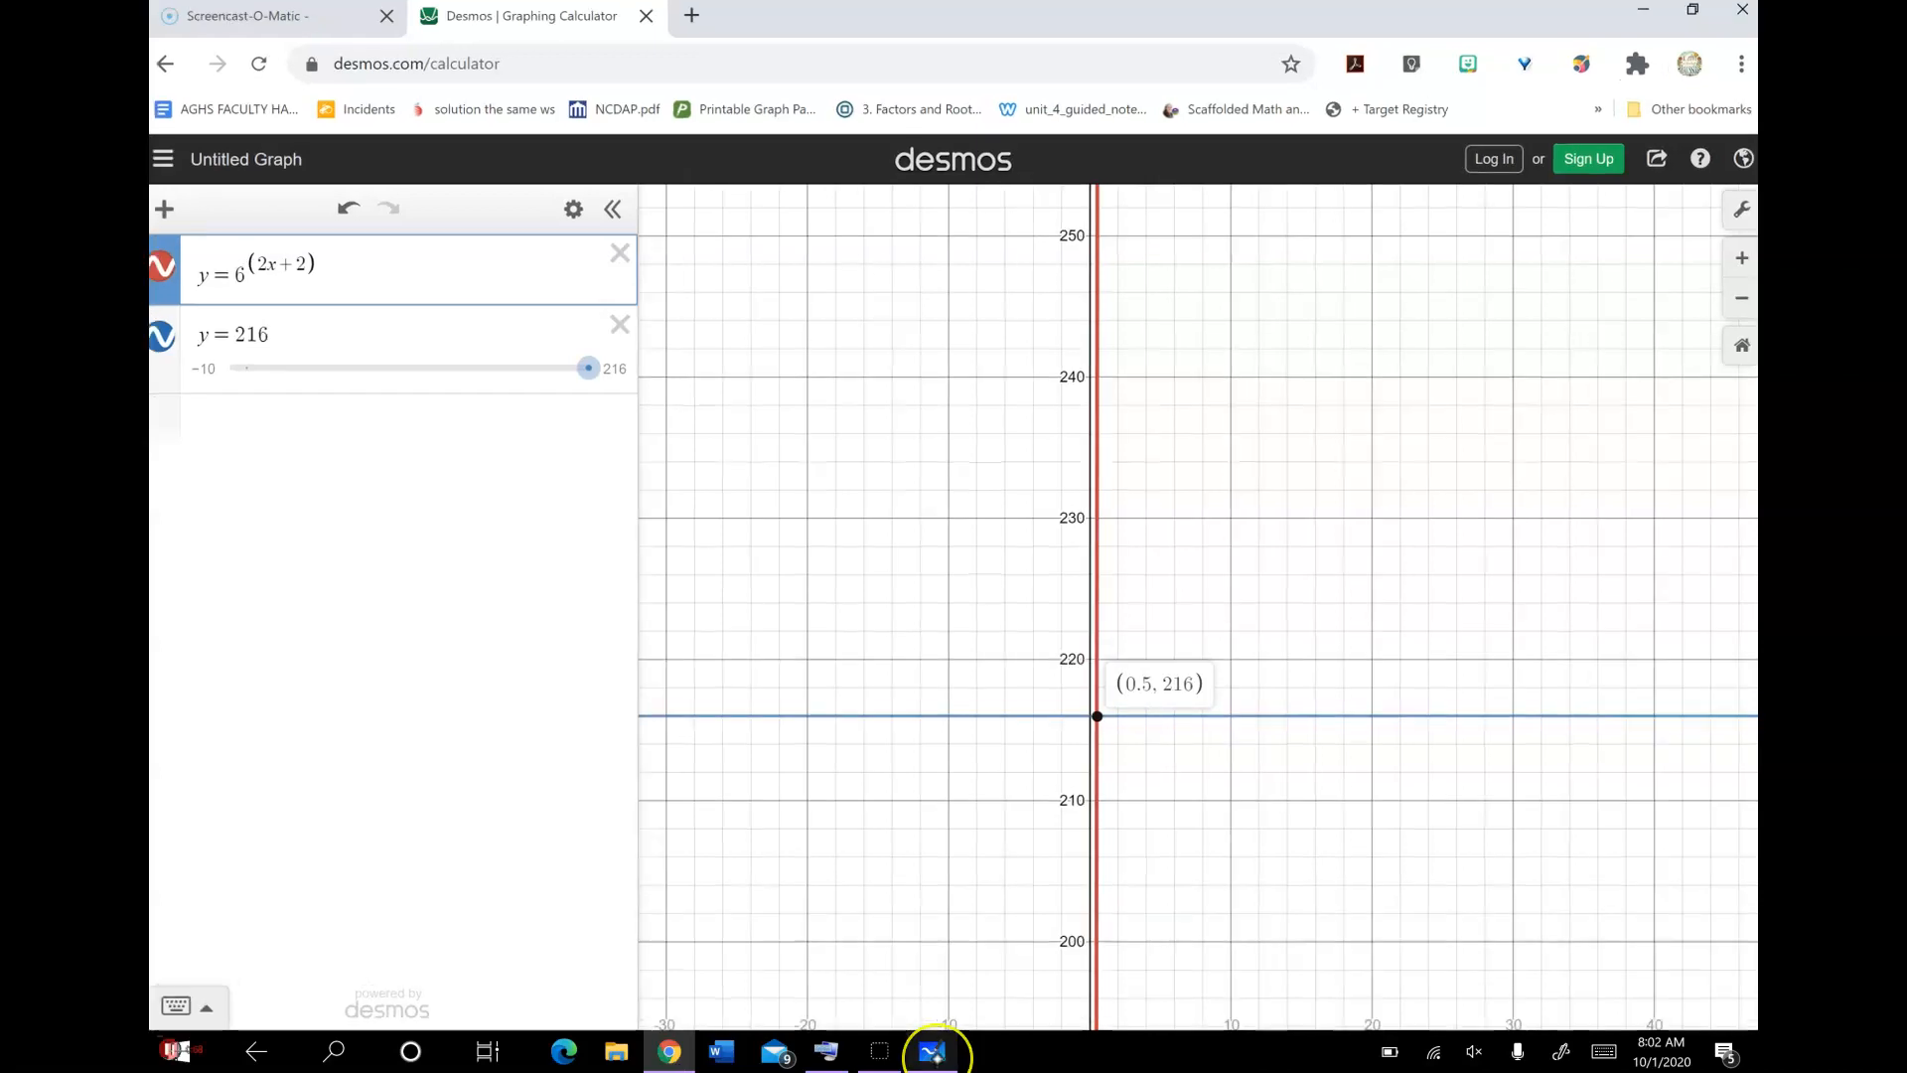
left_click_drag(1019, 228, 1053, 226)
left_click_drag(1018, 246, 1054, 244)
left_click_drag(1191, 181, 1168, 253)
Step: Handwrite the second equation, -3(10)^(x-9) = -75, in pink below the blue one
left_click(172, 284)
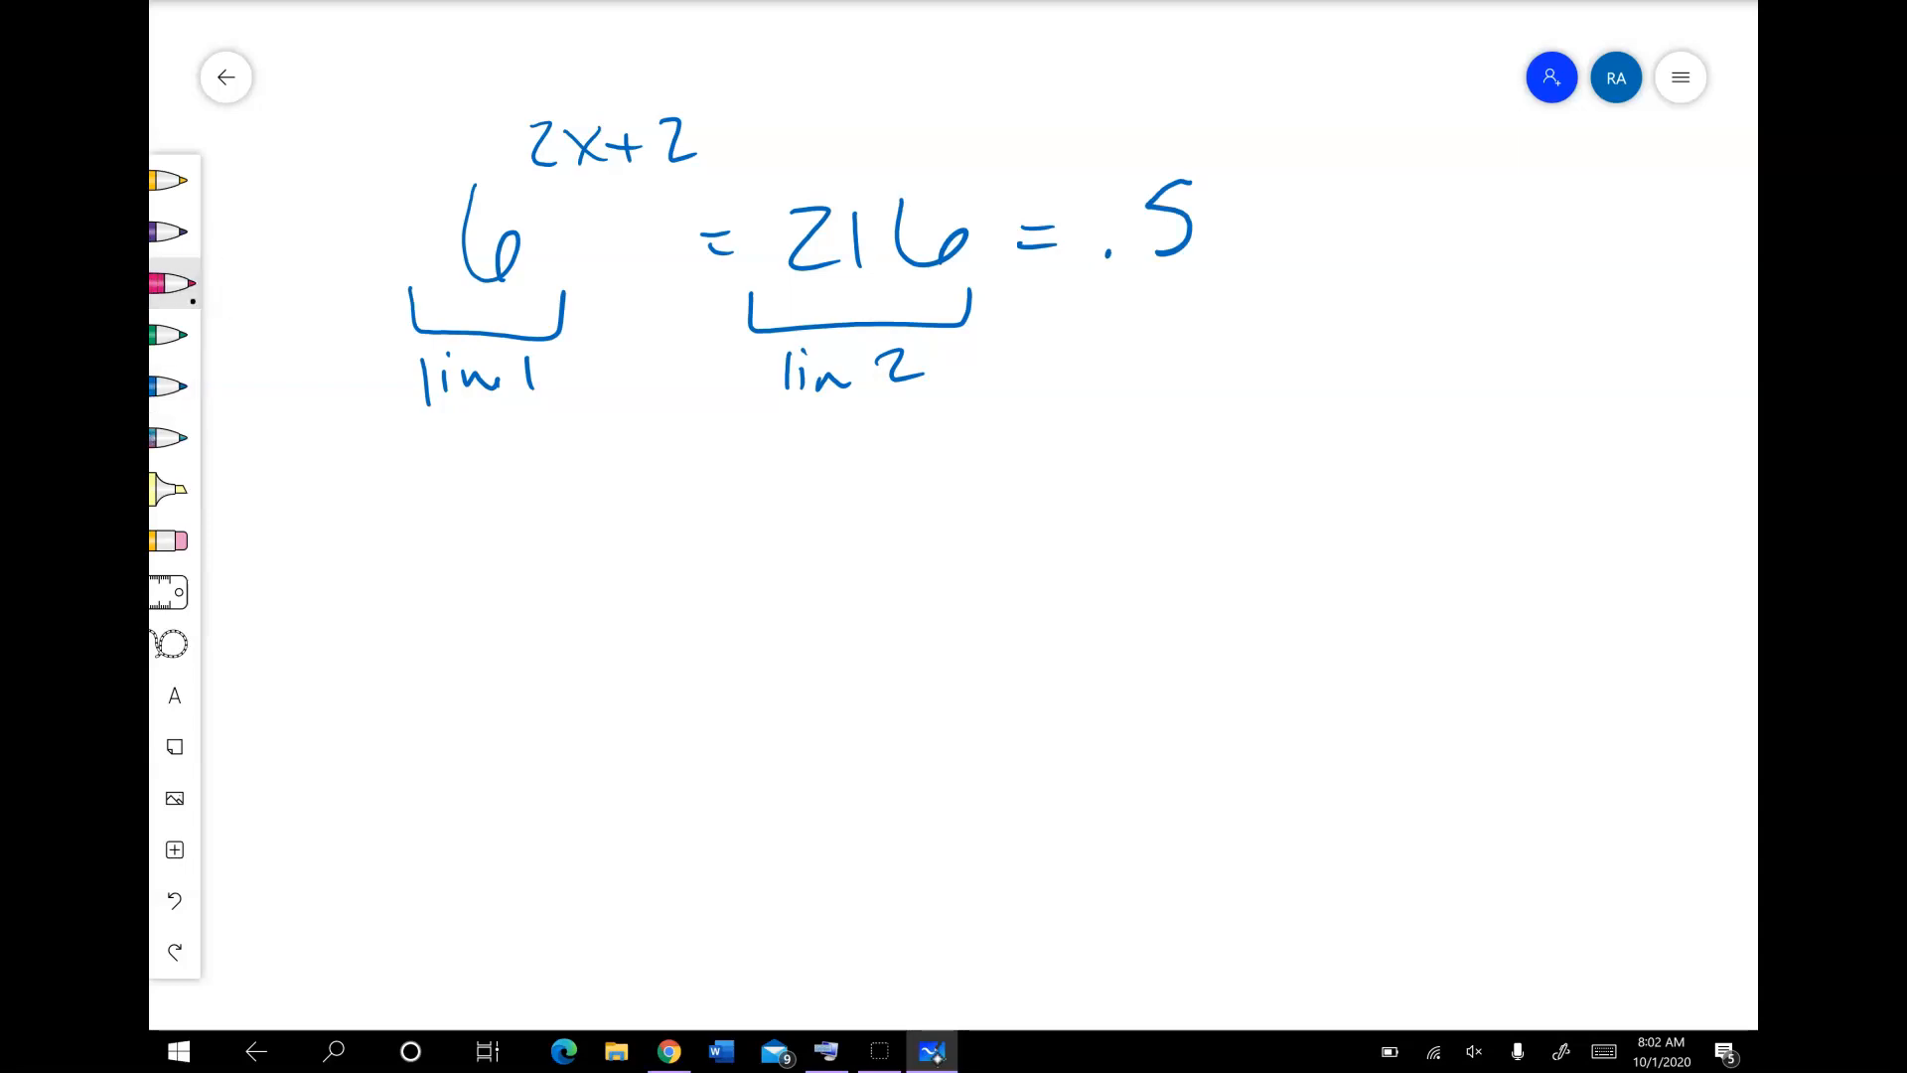
mouse_move(355, 514)
left_mouse_down()
mouse_move(459, 526)
mouse_move(434, 553)
left_mouse_up()
left_click_drag(539, 469, 529, 571)
mouse_move(557, 491)
left_mouse_down()
mouse_move(558, 543)
mouse_move(586, 497)
mouse_move(613, 549)
left_mouse_up()
left_click_drag(629, 417, 645, 452)
mouse_move(656, 416)
left_mouse_down()
mouse_move(632, 454)
mouse_move(668, 433)
left_mouse_up()
mouse_move(711, 411)
left_mouse_down()
mouse_move(707, 454)
mouse_move(764, 492)
left_mouse_up()
mouse_move(741, 512)
left_mouse_down()
mouse_move(862, 489)
mouse_move(939, 521)
left_mouse_up()
left_click_drag(999, 460, 946, 524)
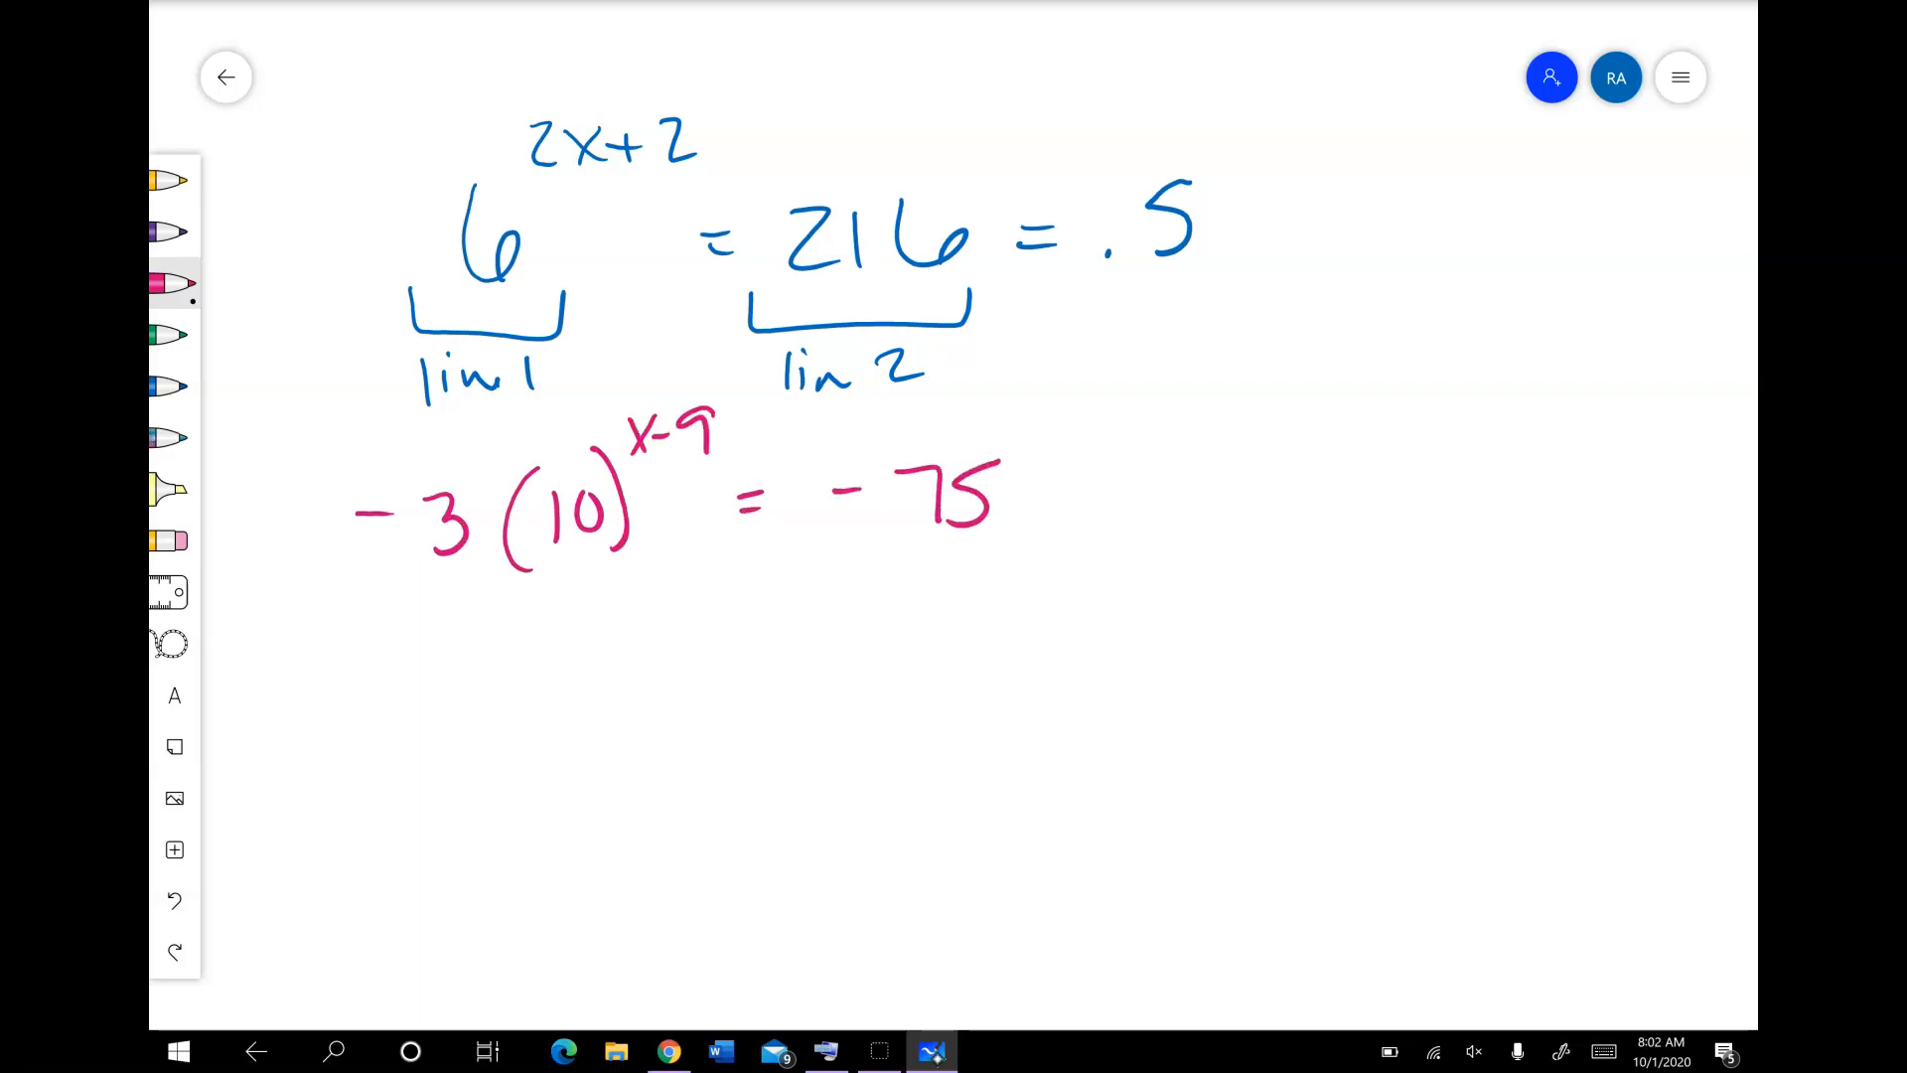
Step: Bracket both sides of the pink equation underneath and label them "lin 1" and "lin 2"
mouse_move(414, 574)
left_mouse_down()
mouse_move(636, 606)
mouse_move(680, 561)
left_mouse_up()
left_click_drag(474, 635, 476, 663)
left_click_drag(492, 647, 568, 652)
left_click_drag(887, 542, 996, 534)
left_click_drag(908, 598, 910, 620)
left_click_drag(927, 609, 971, 610)
left_click_drag(996, 587, 1031, 612)
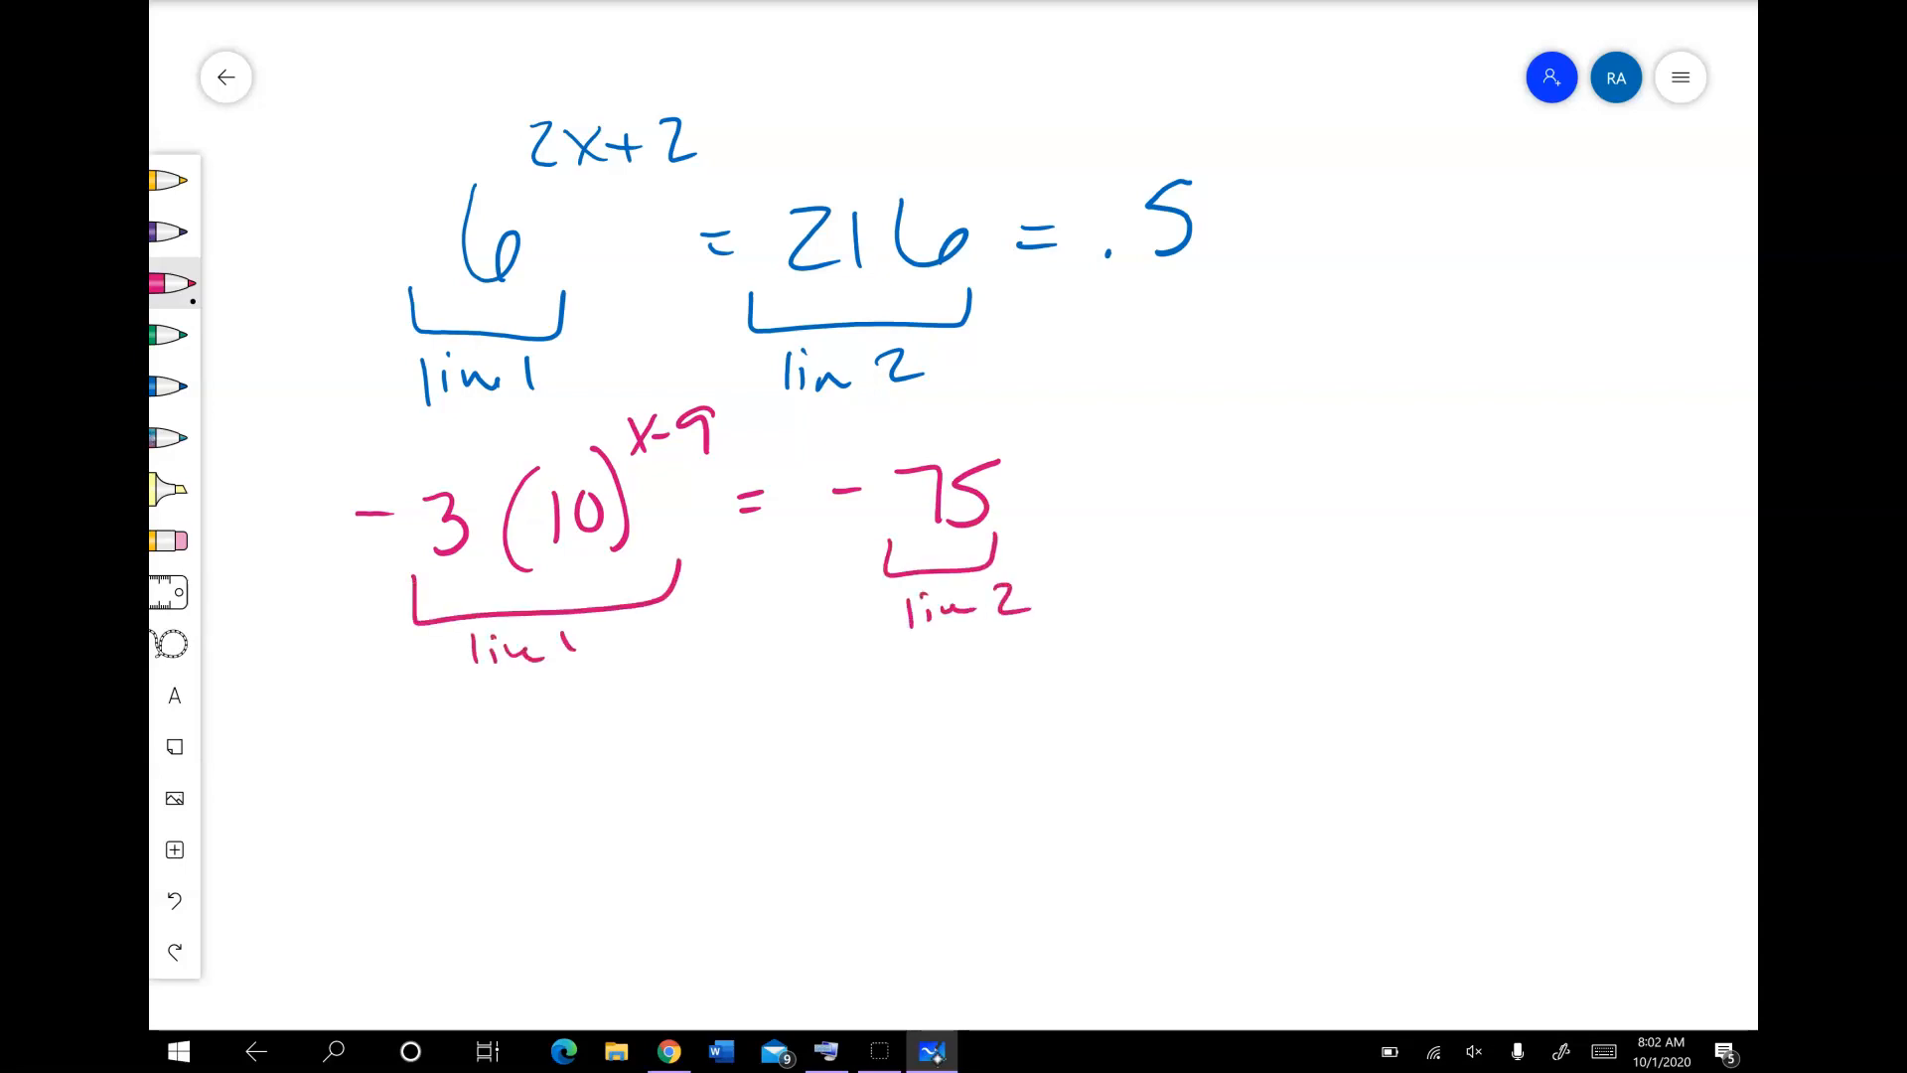
Step: Switch to Desmos and replace the old expressions with y = -3(10)^(x-9) and y = -75
left_click(669, 1053)
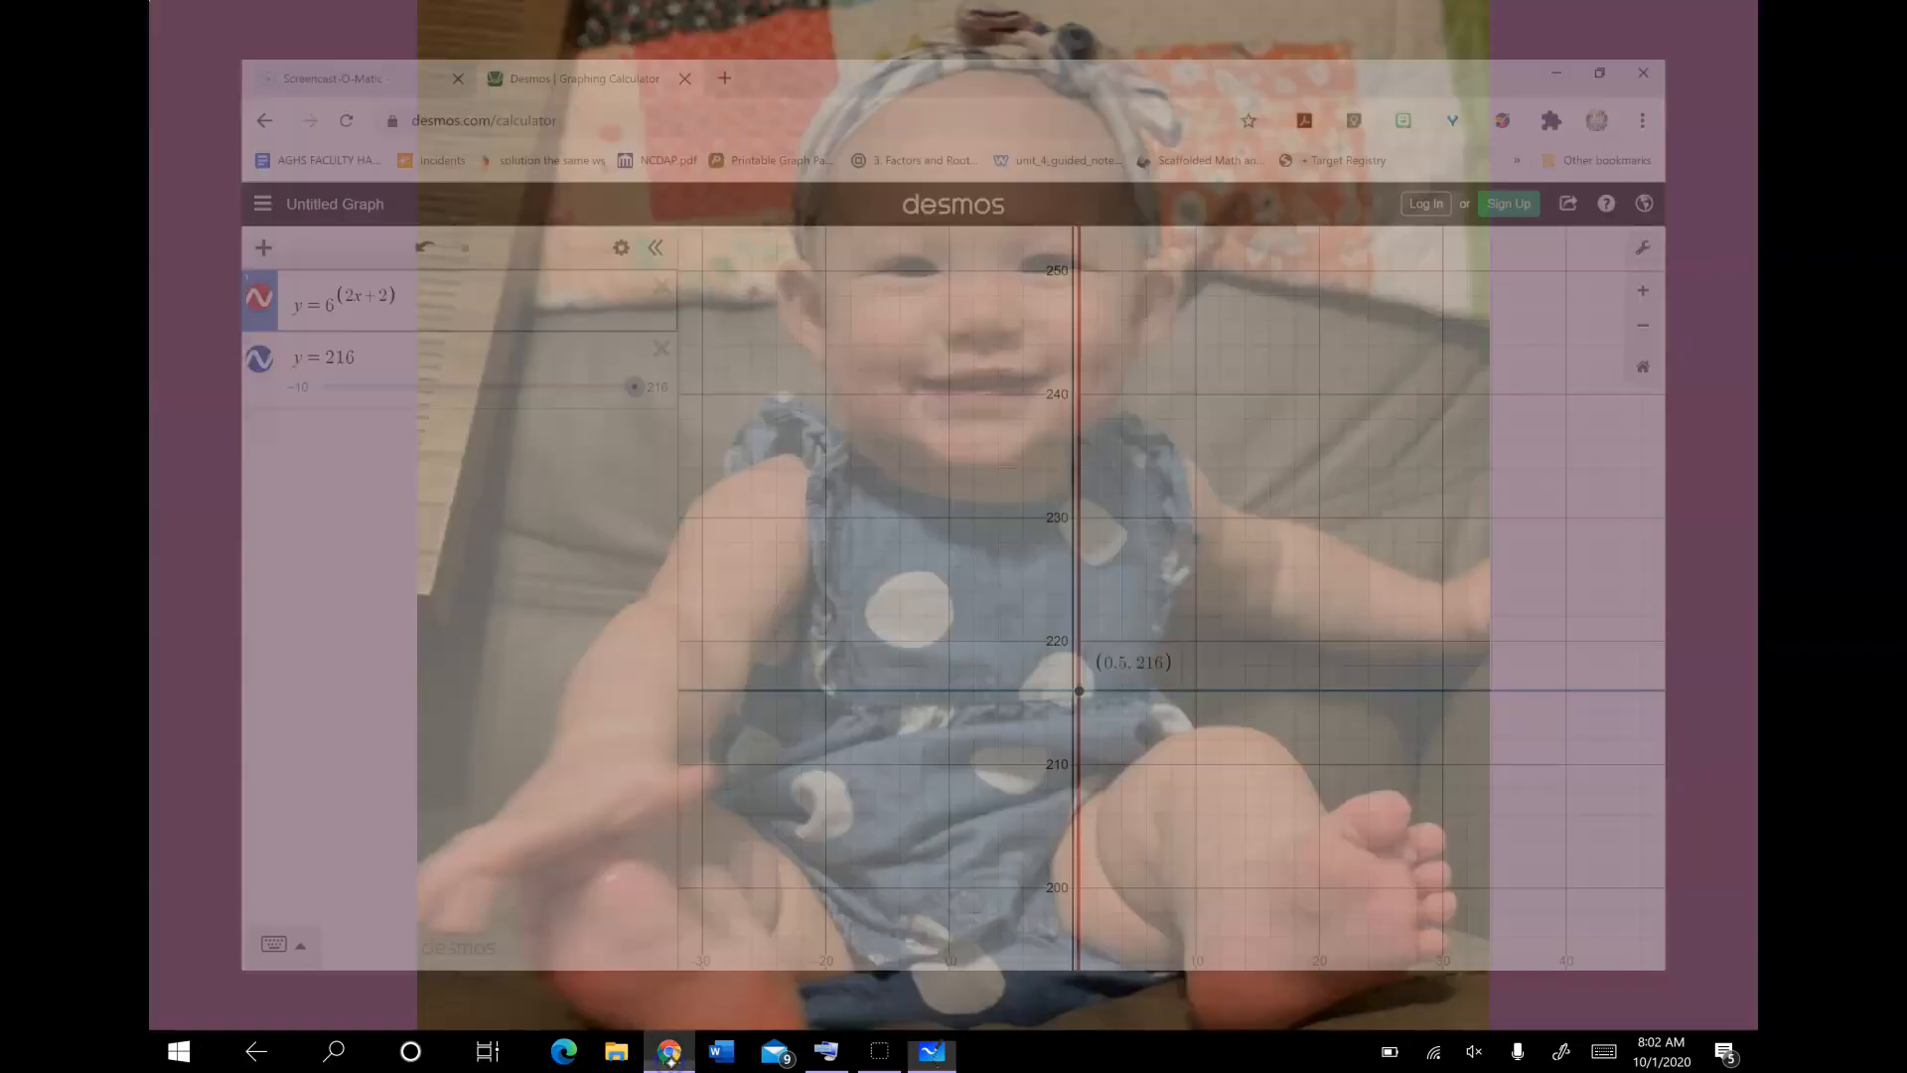
left_click(624, 257)
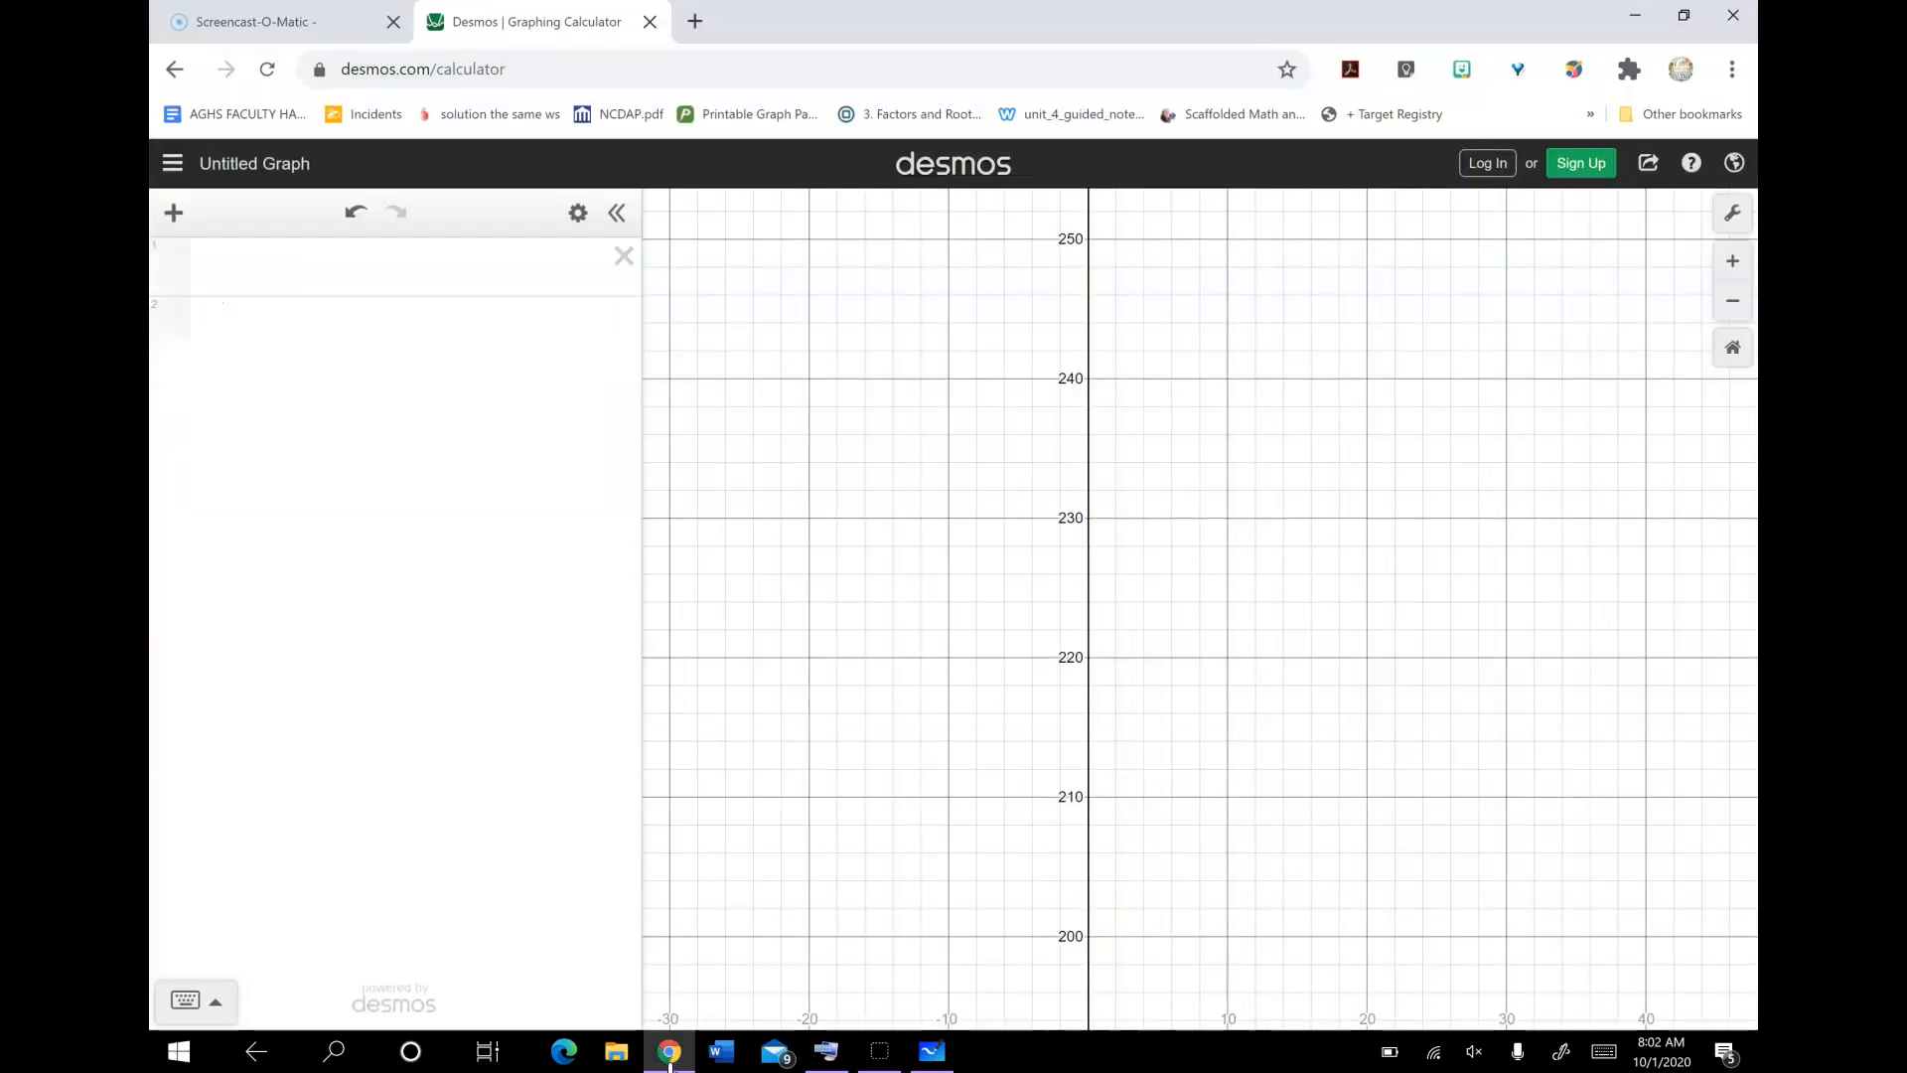
left_click(397, 266)
left_click(629, 876)
type("=-3")
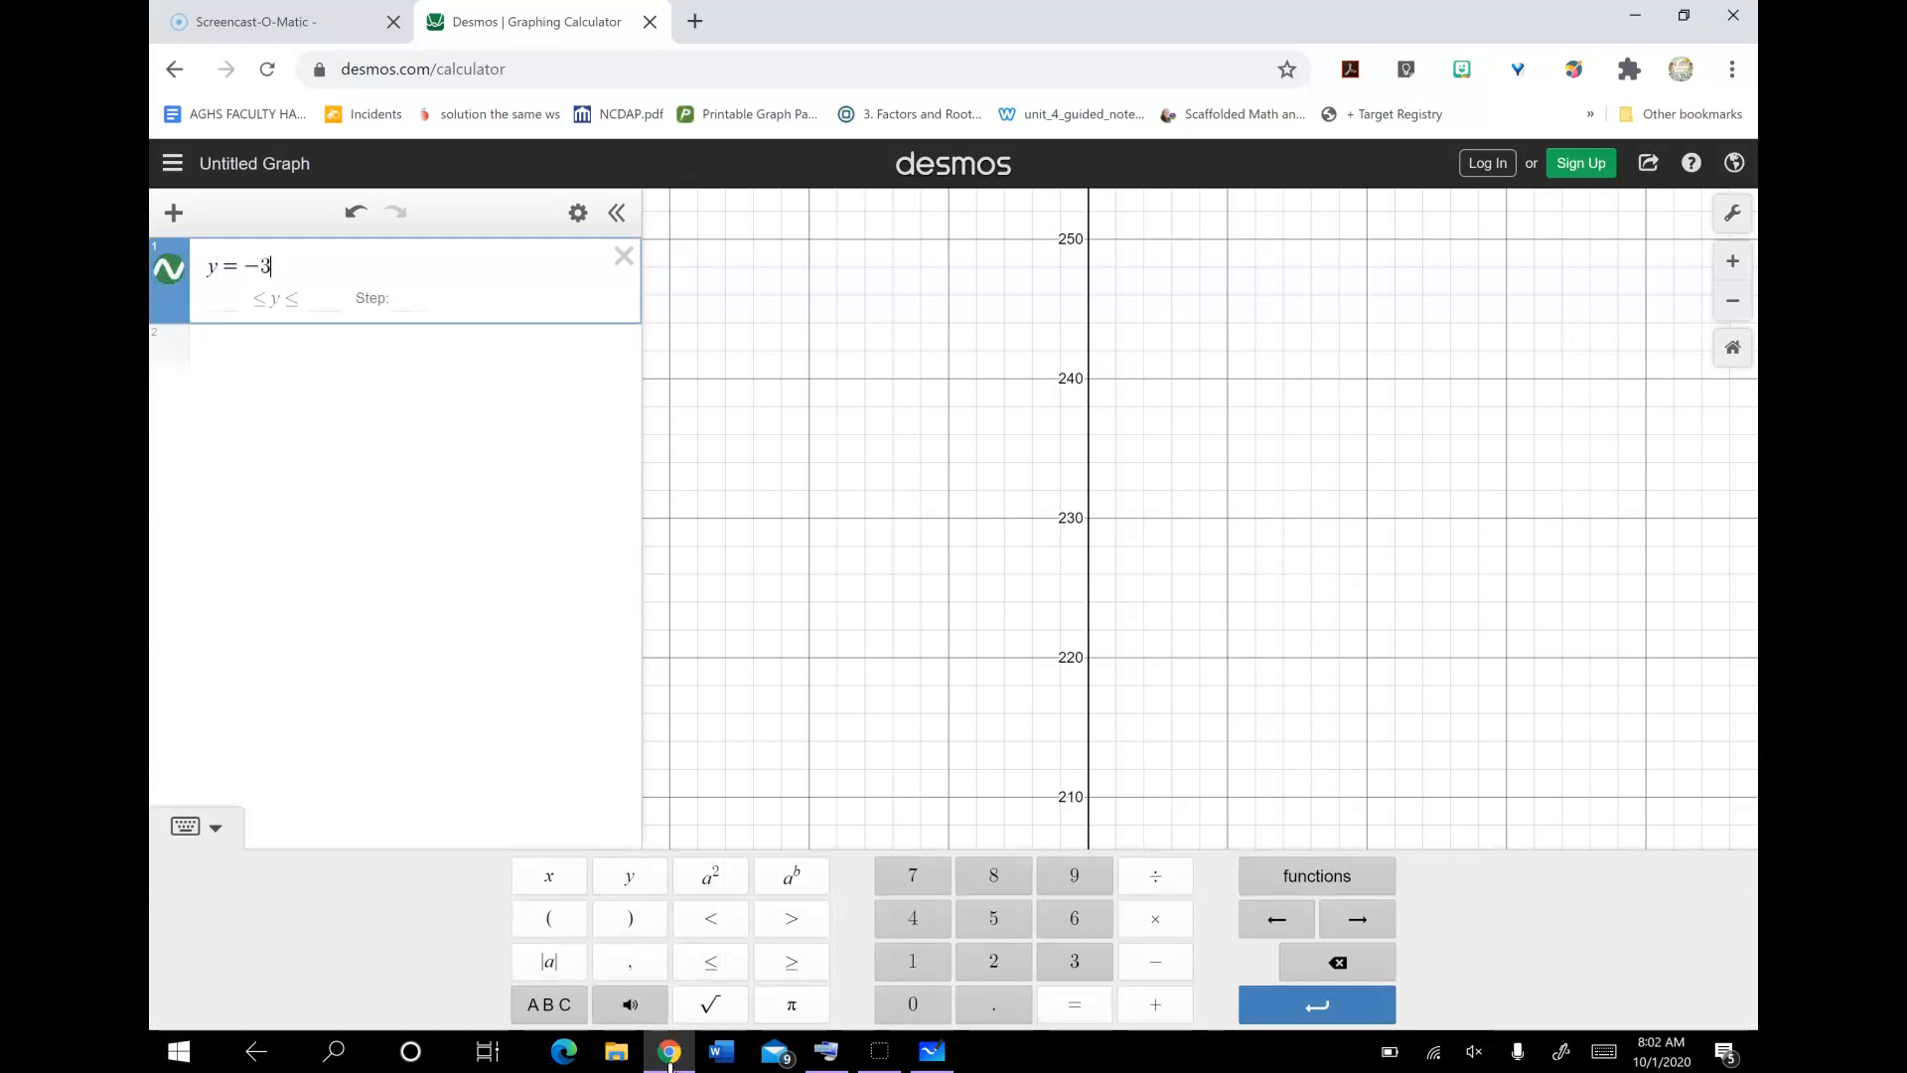
type("(10)")
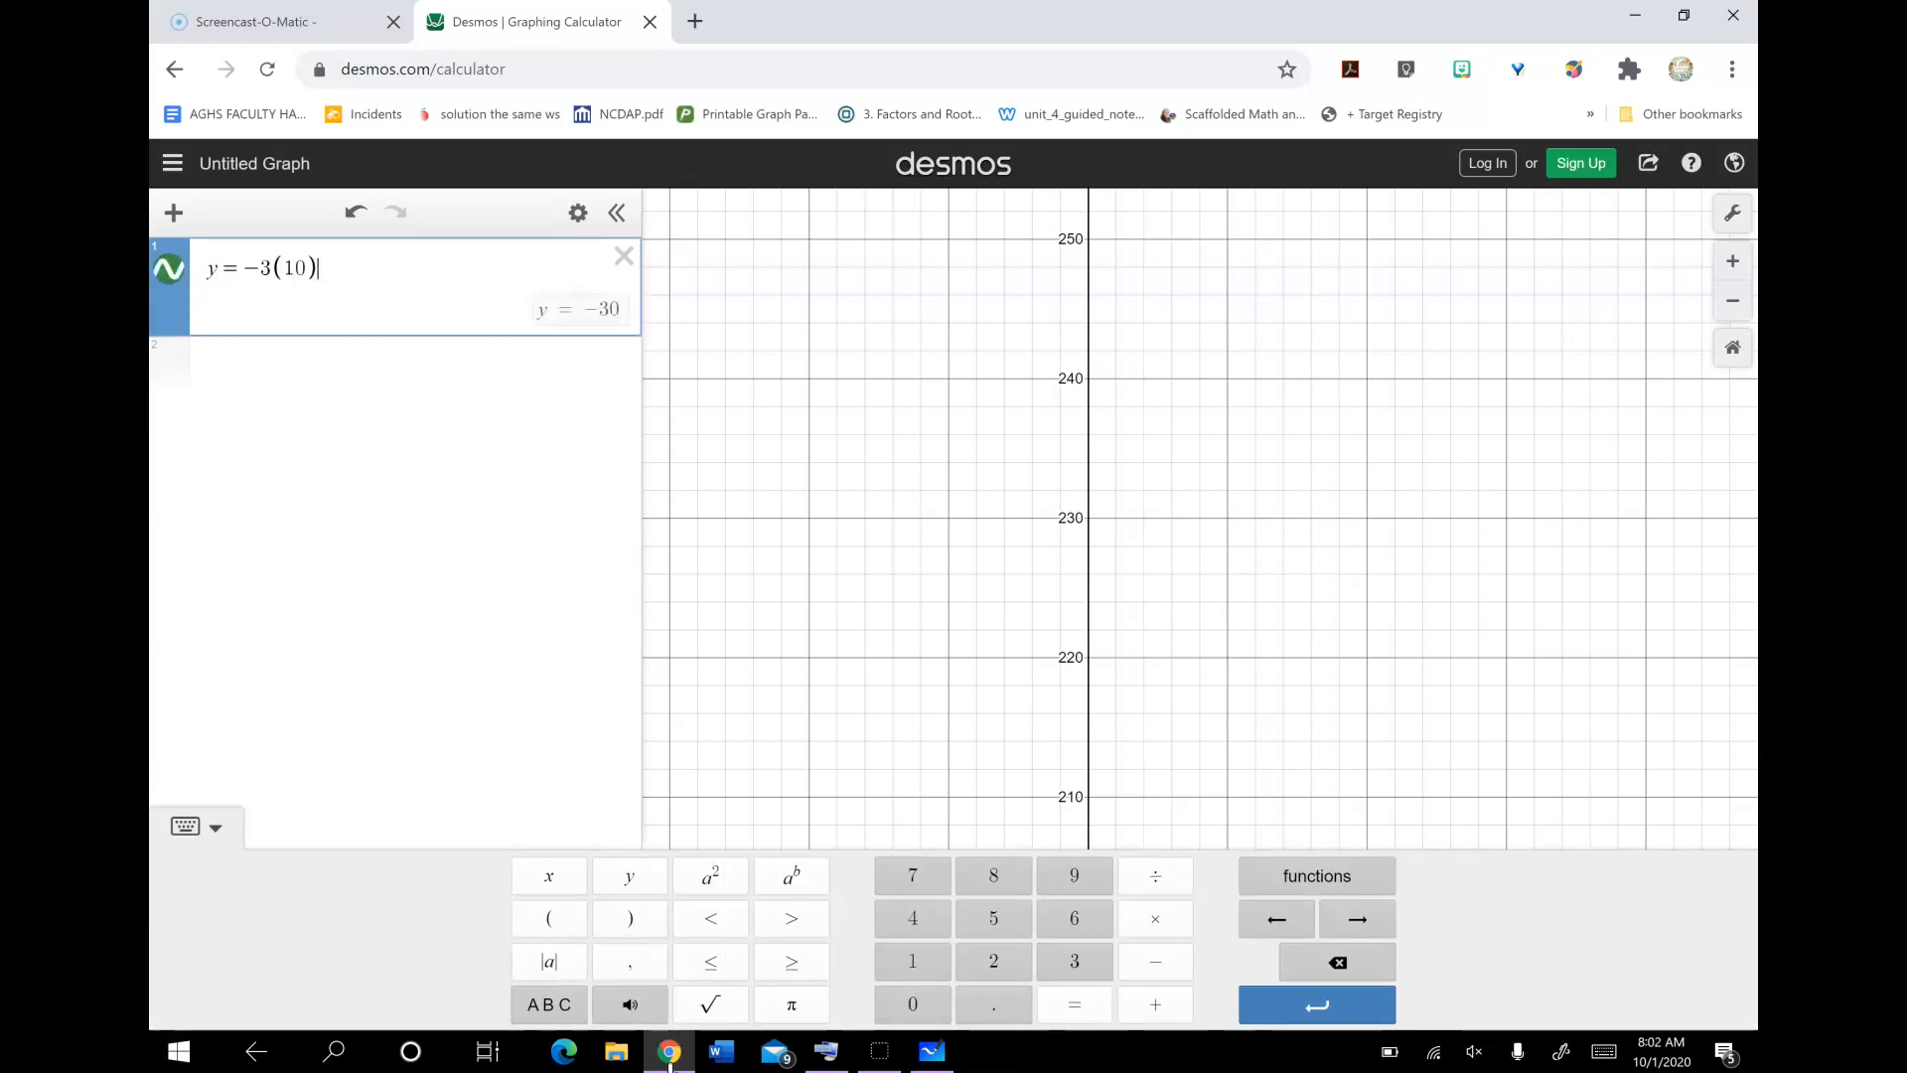
type("^(x")
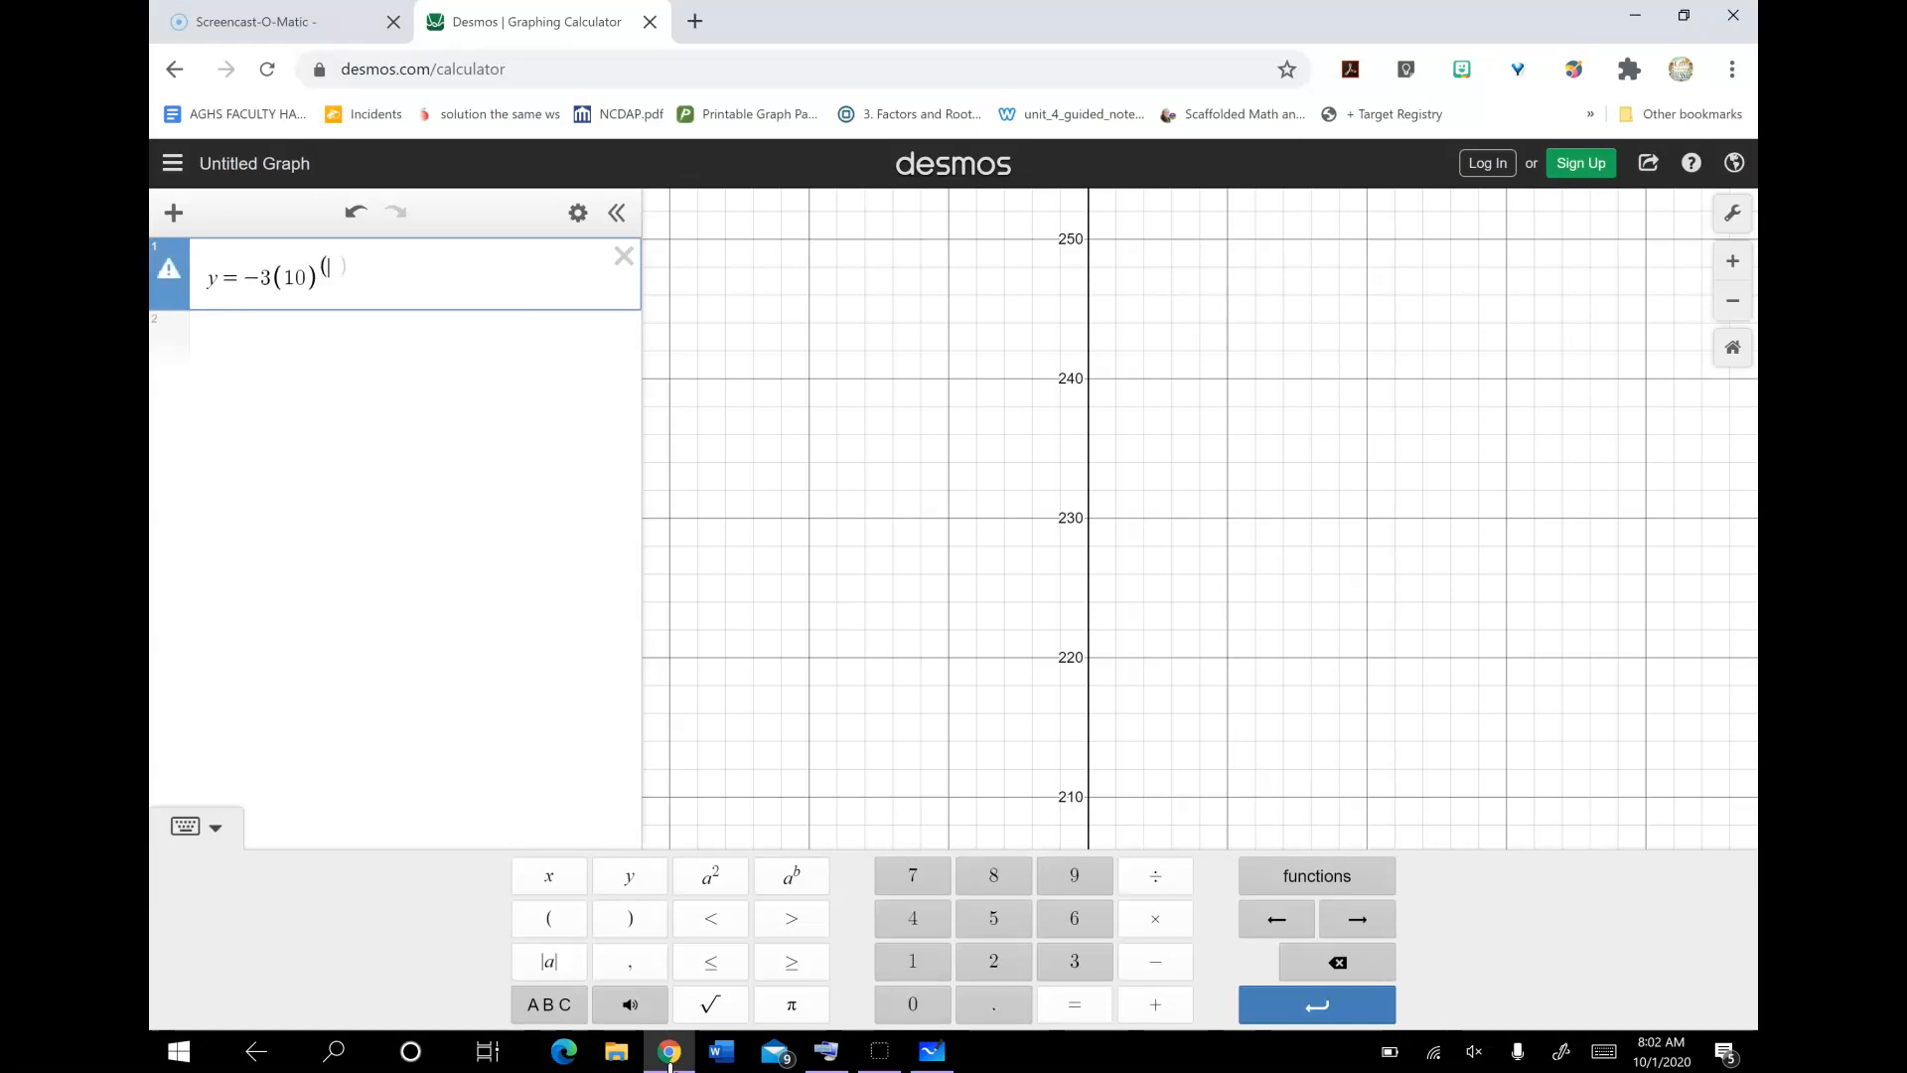
type("-9)")
key("Return")
type("y=-75")
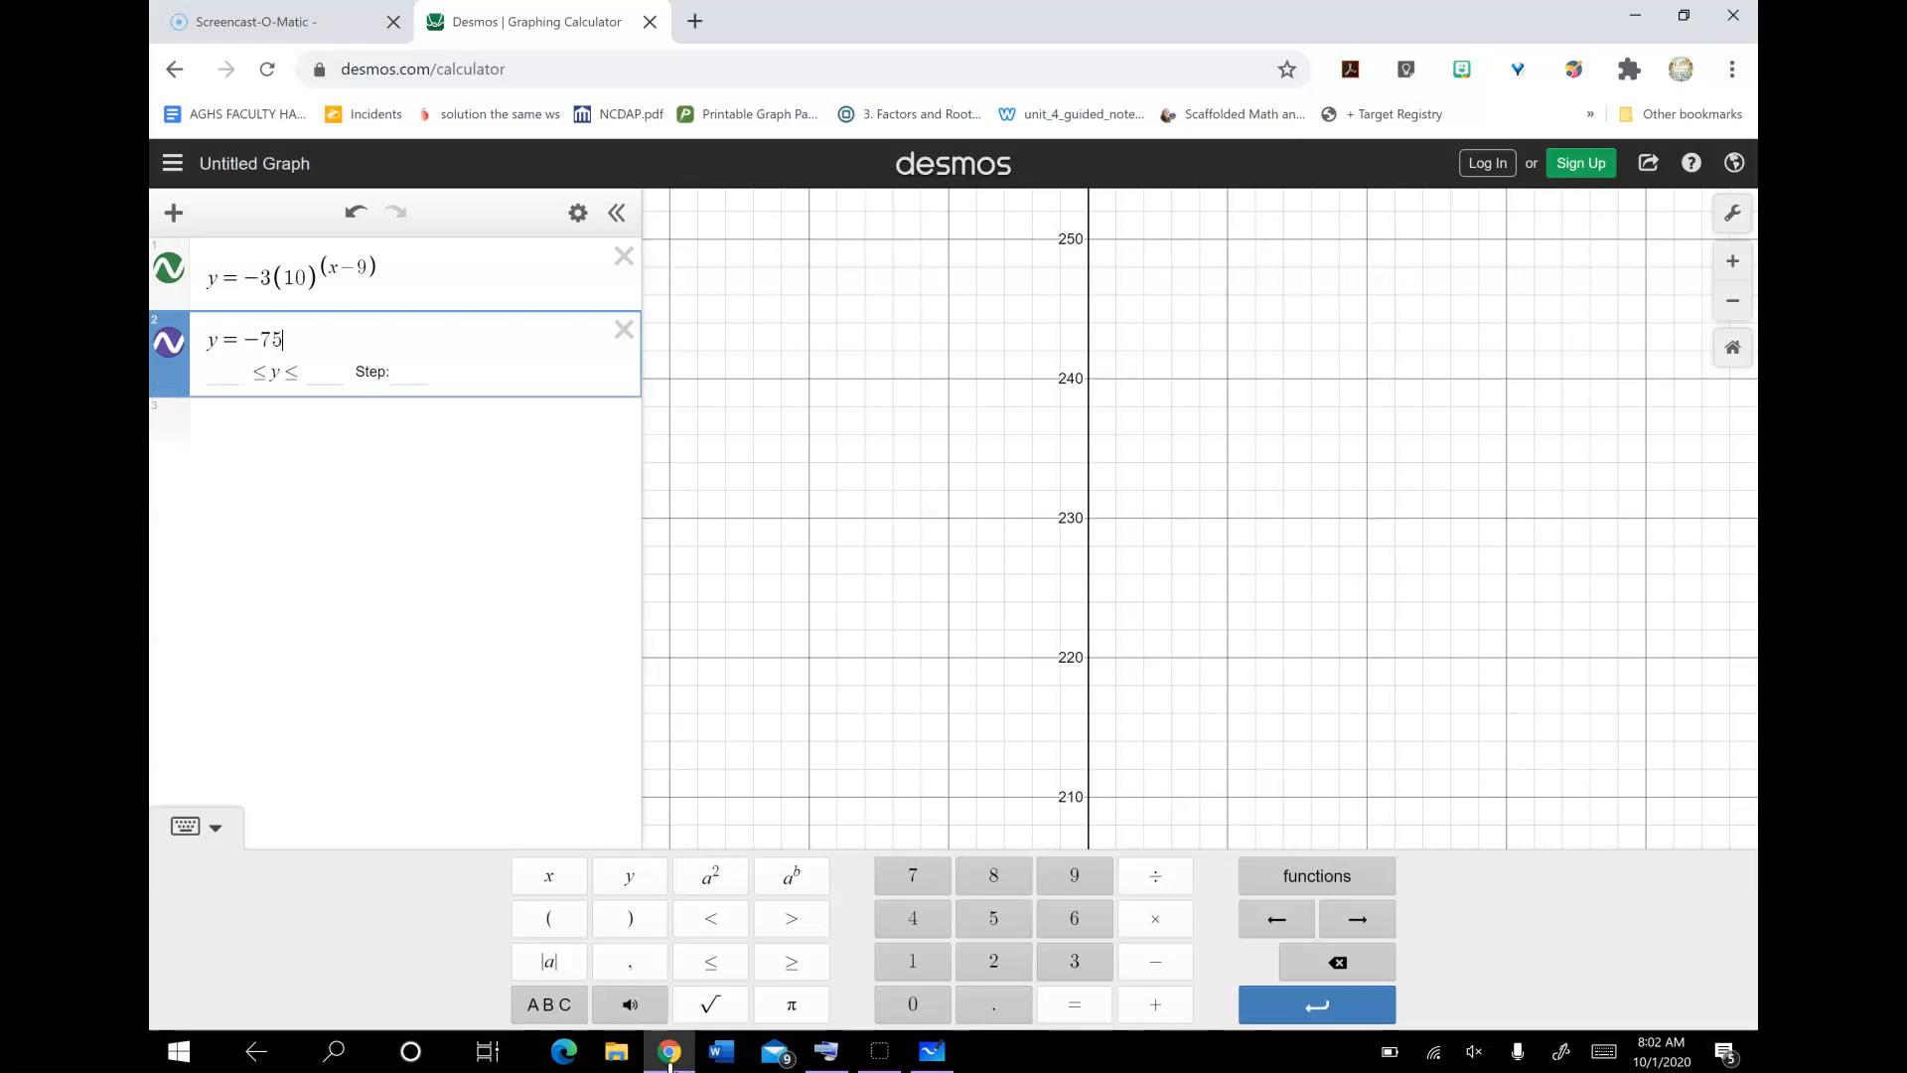
Step: Find where the curve y = -3(10)^(x-9) crosses the line y = -75 and display the intersection's coordinates
left_click(1732, 348)
left_click_drag(1321, 696, 1285, 465)
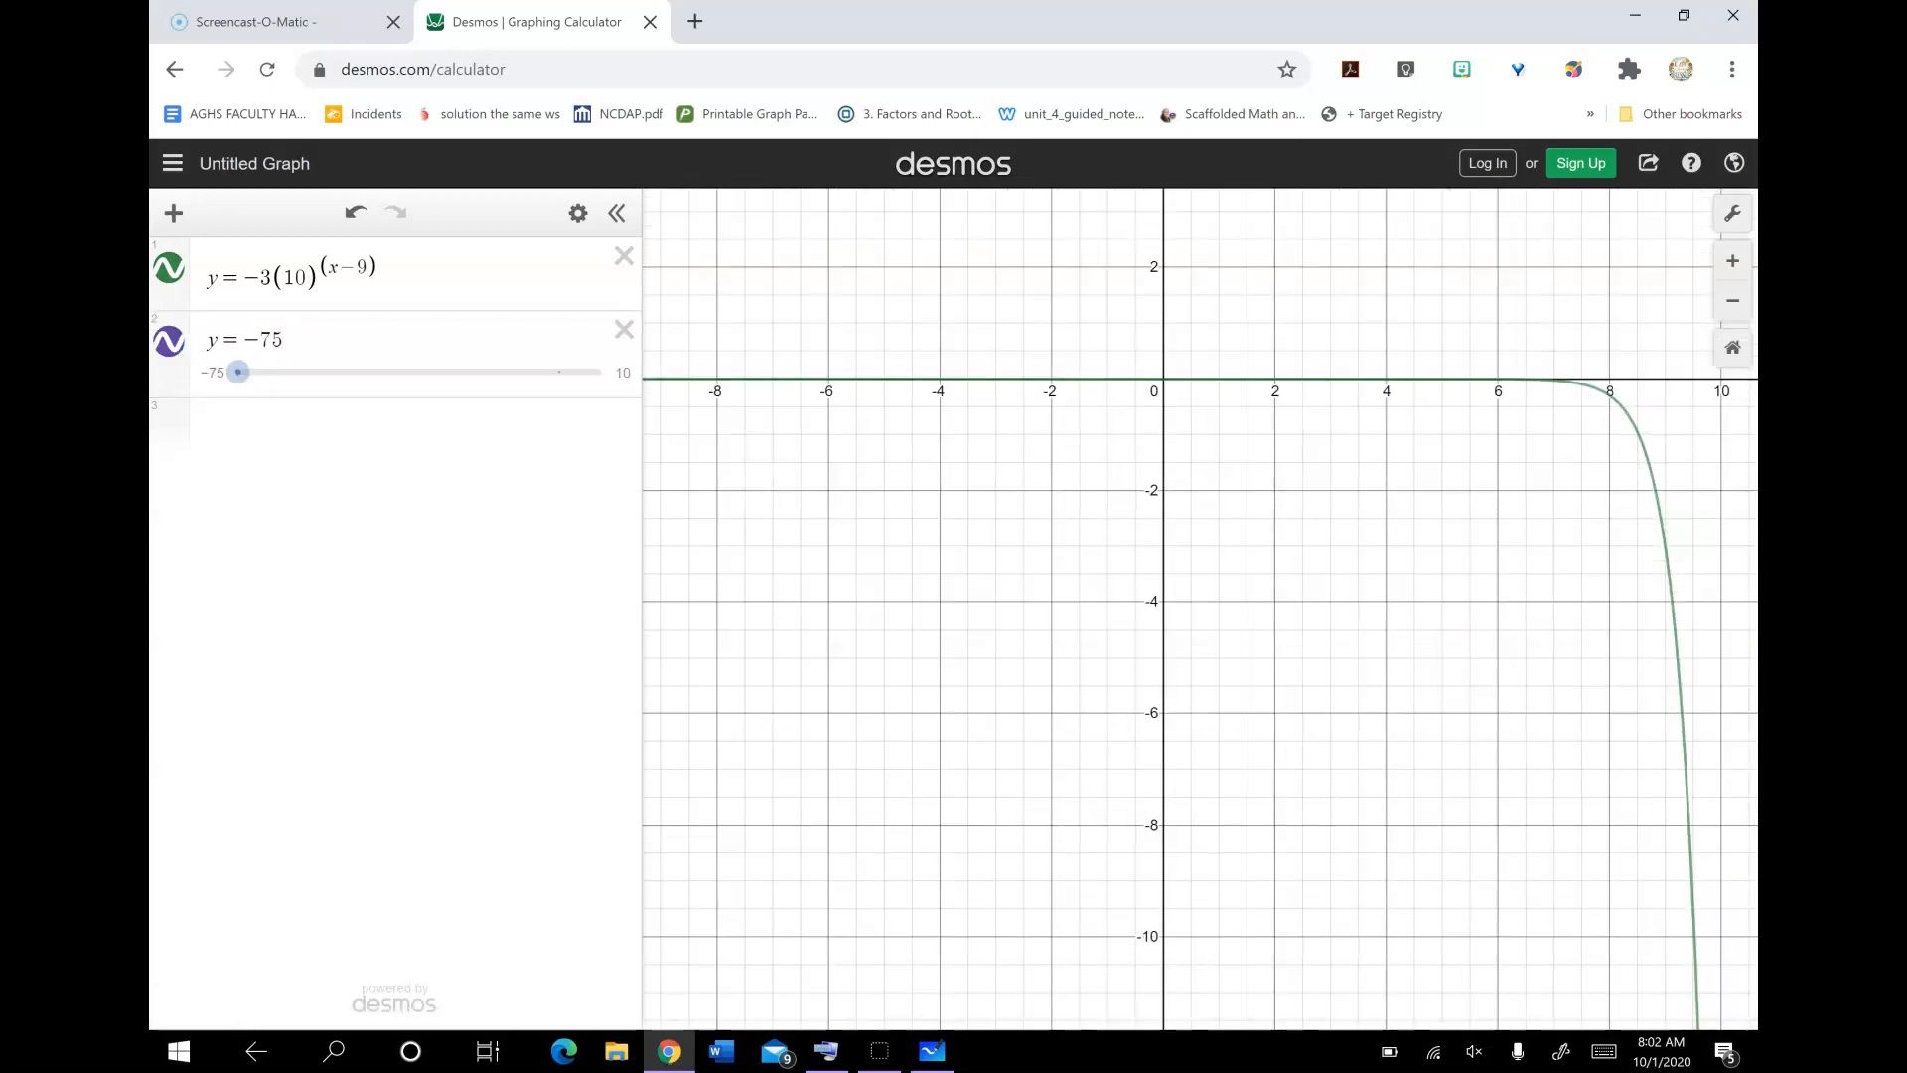
scroll(1206, 607, "down", 7)
left_click_drag(1262, 784, 1231, 436)
left_click_drag(1242, 735, 1198, 528)
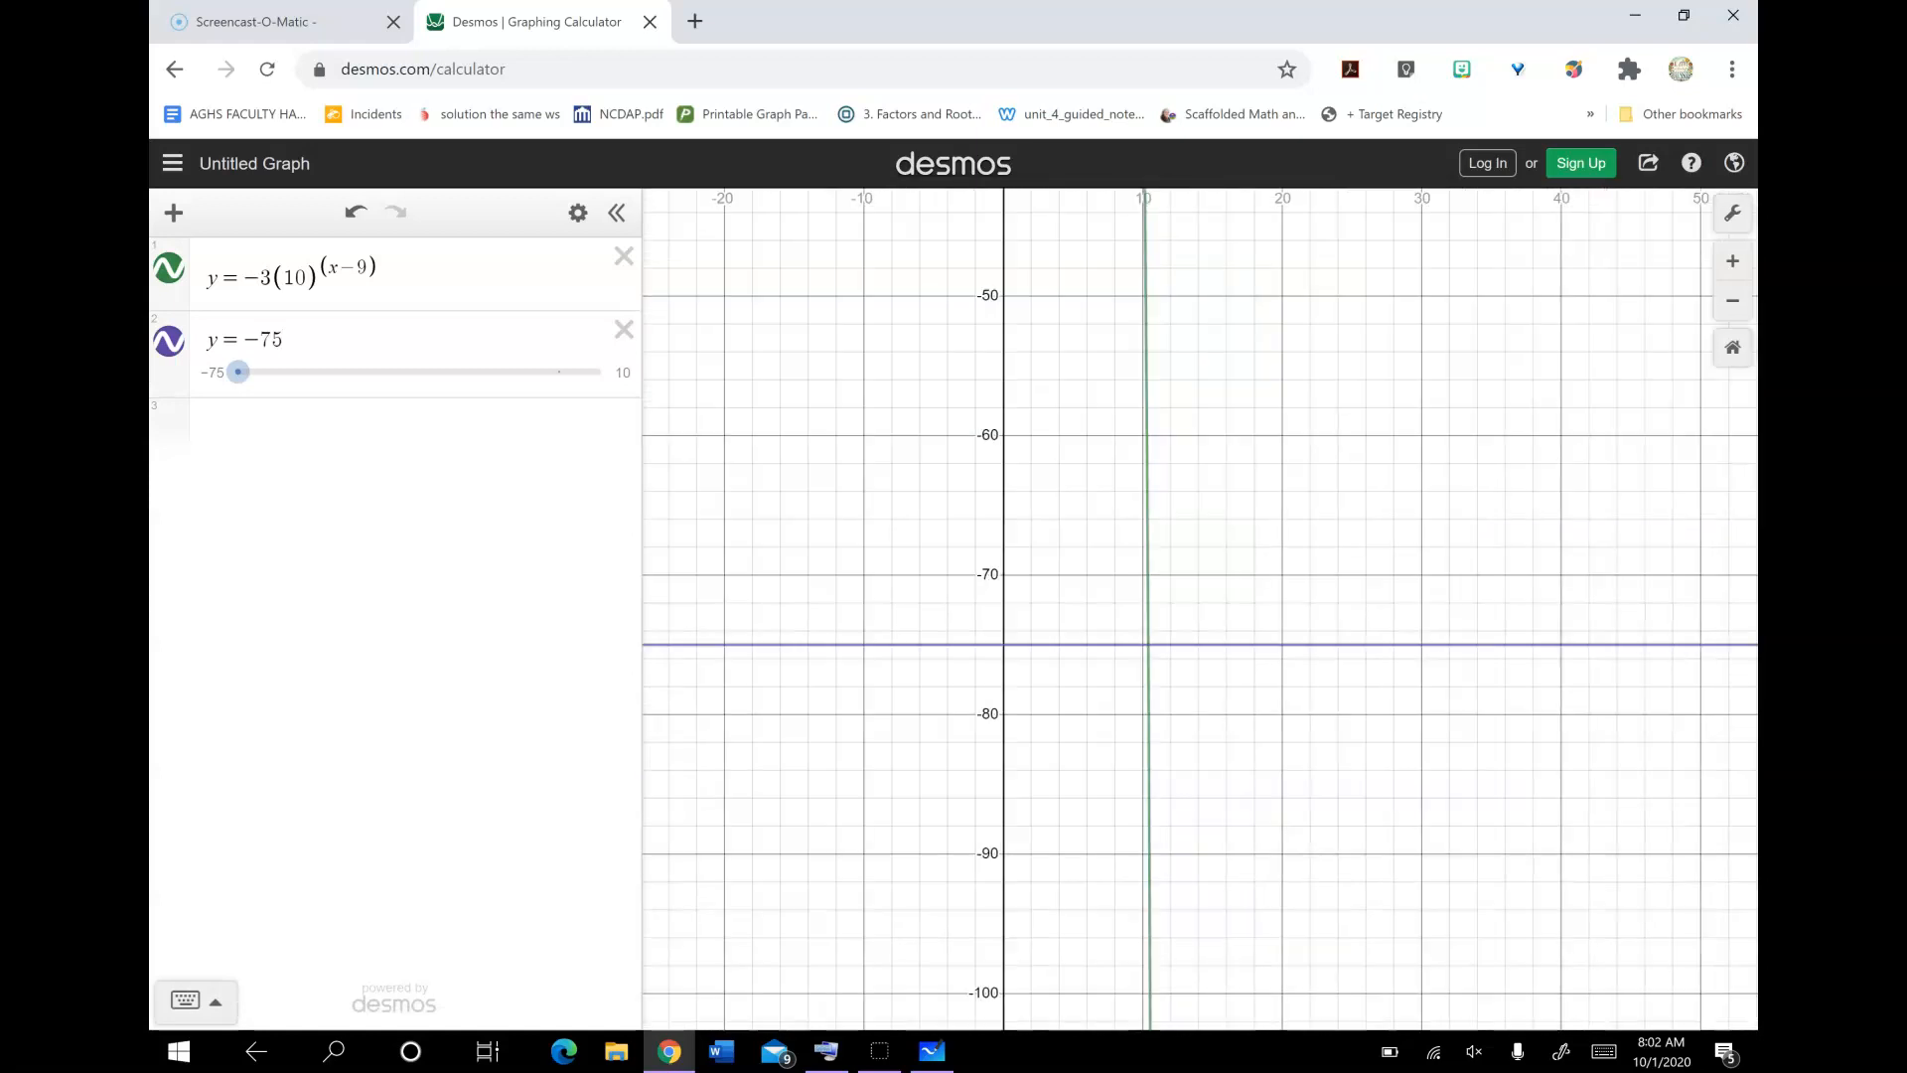
left_click(1150, 645)
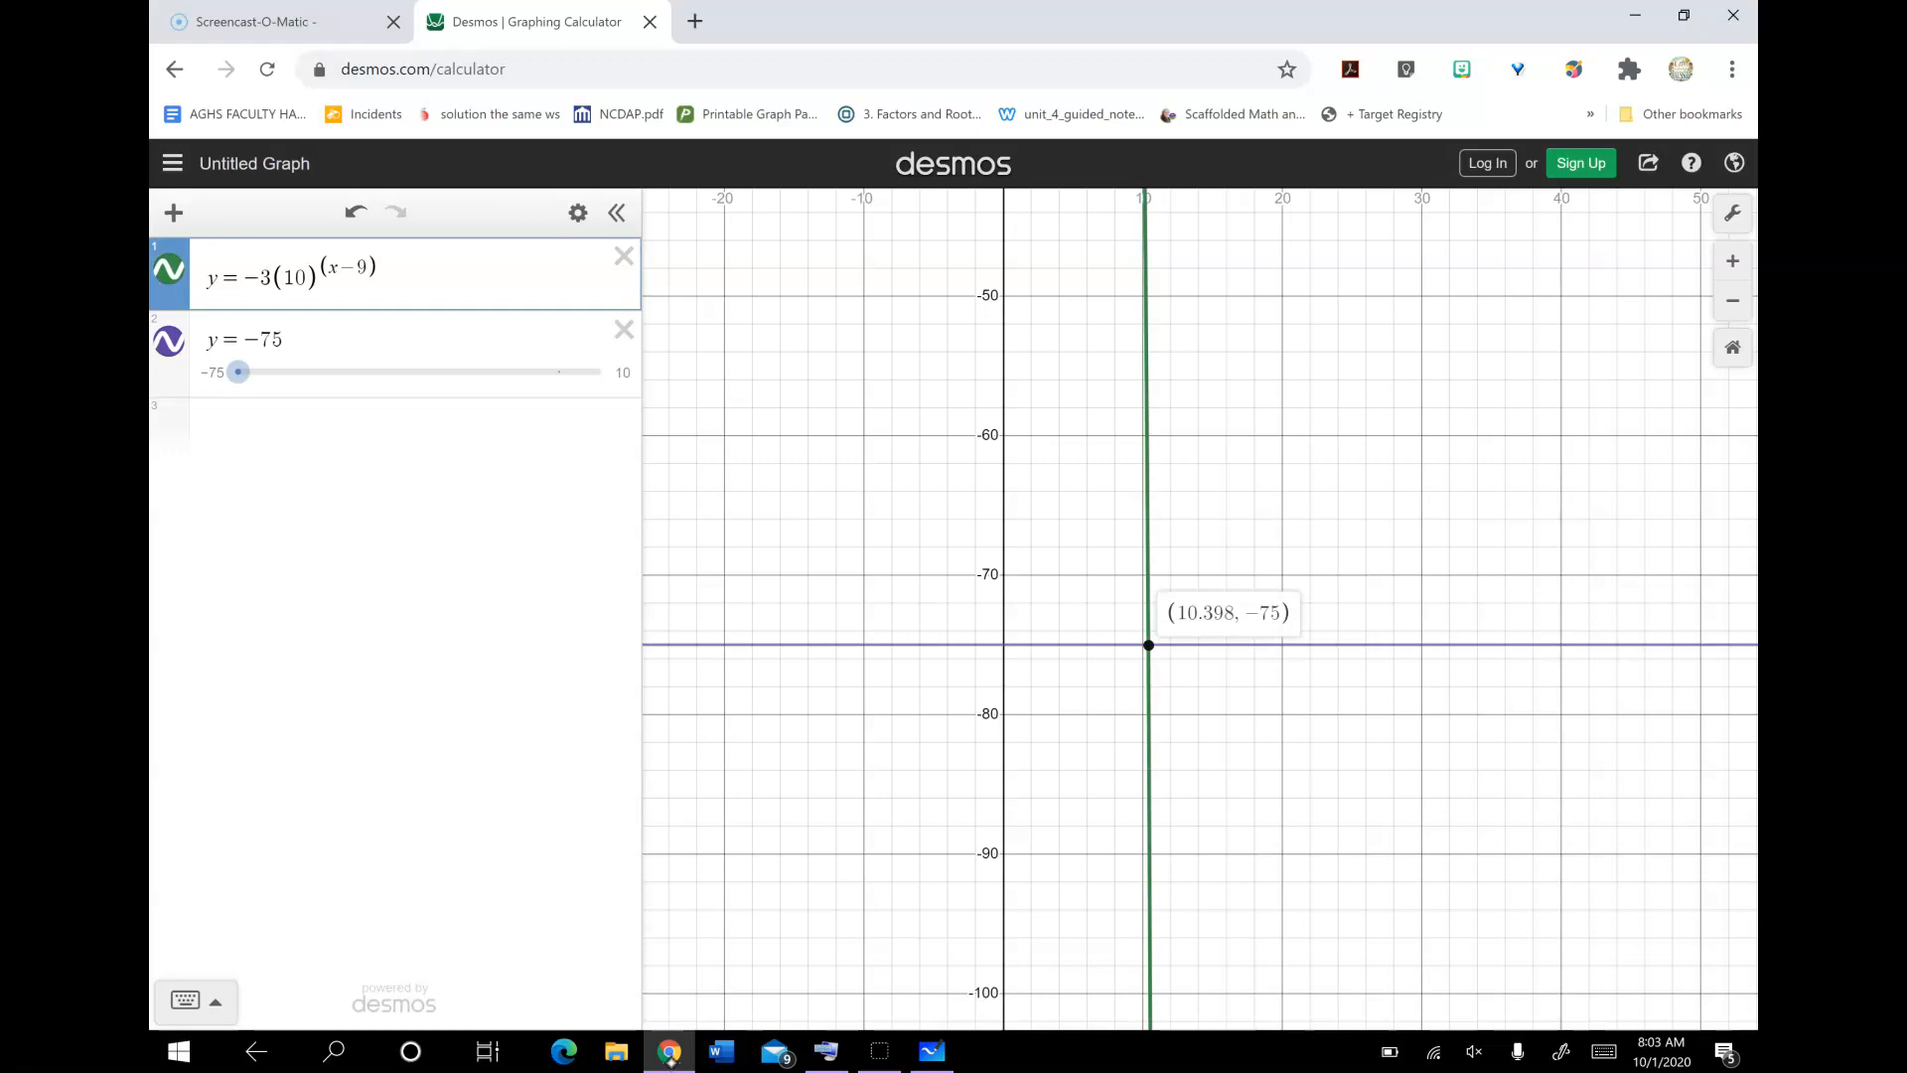
Step: Switch back to the whiteboard and write the solution "= 10.398" after -75 in the pink equation
left_click(932, 1051)
left_click_drag(1072, 486, 1097, 482)
left_click_drag(1074, 508, 1145, 536)
mouse_move(1174, 476)
left_mouse_down()
mouse_move(1257, 475)
mouse_move(1235, 509)
left_mouse_up()
left_click(1197, 526)
left_click_drag(1321, 452, 1303, 505)
left_click_drag(1334, 475, 1363, 458)
mouse_move(1227, 473)
left_mouse_down()
mouse_move(1250, 487)
mouse_move(1229, 512)
left_mouse_up()
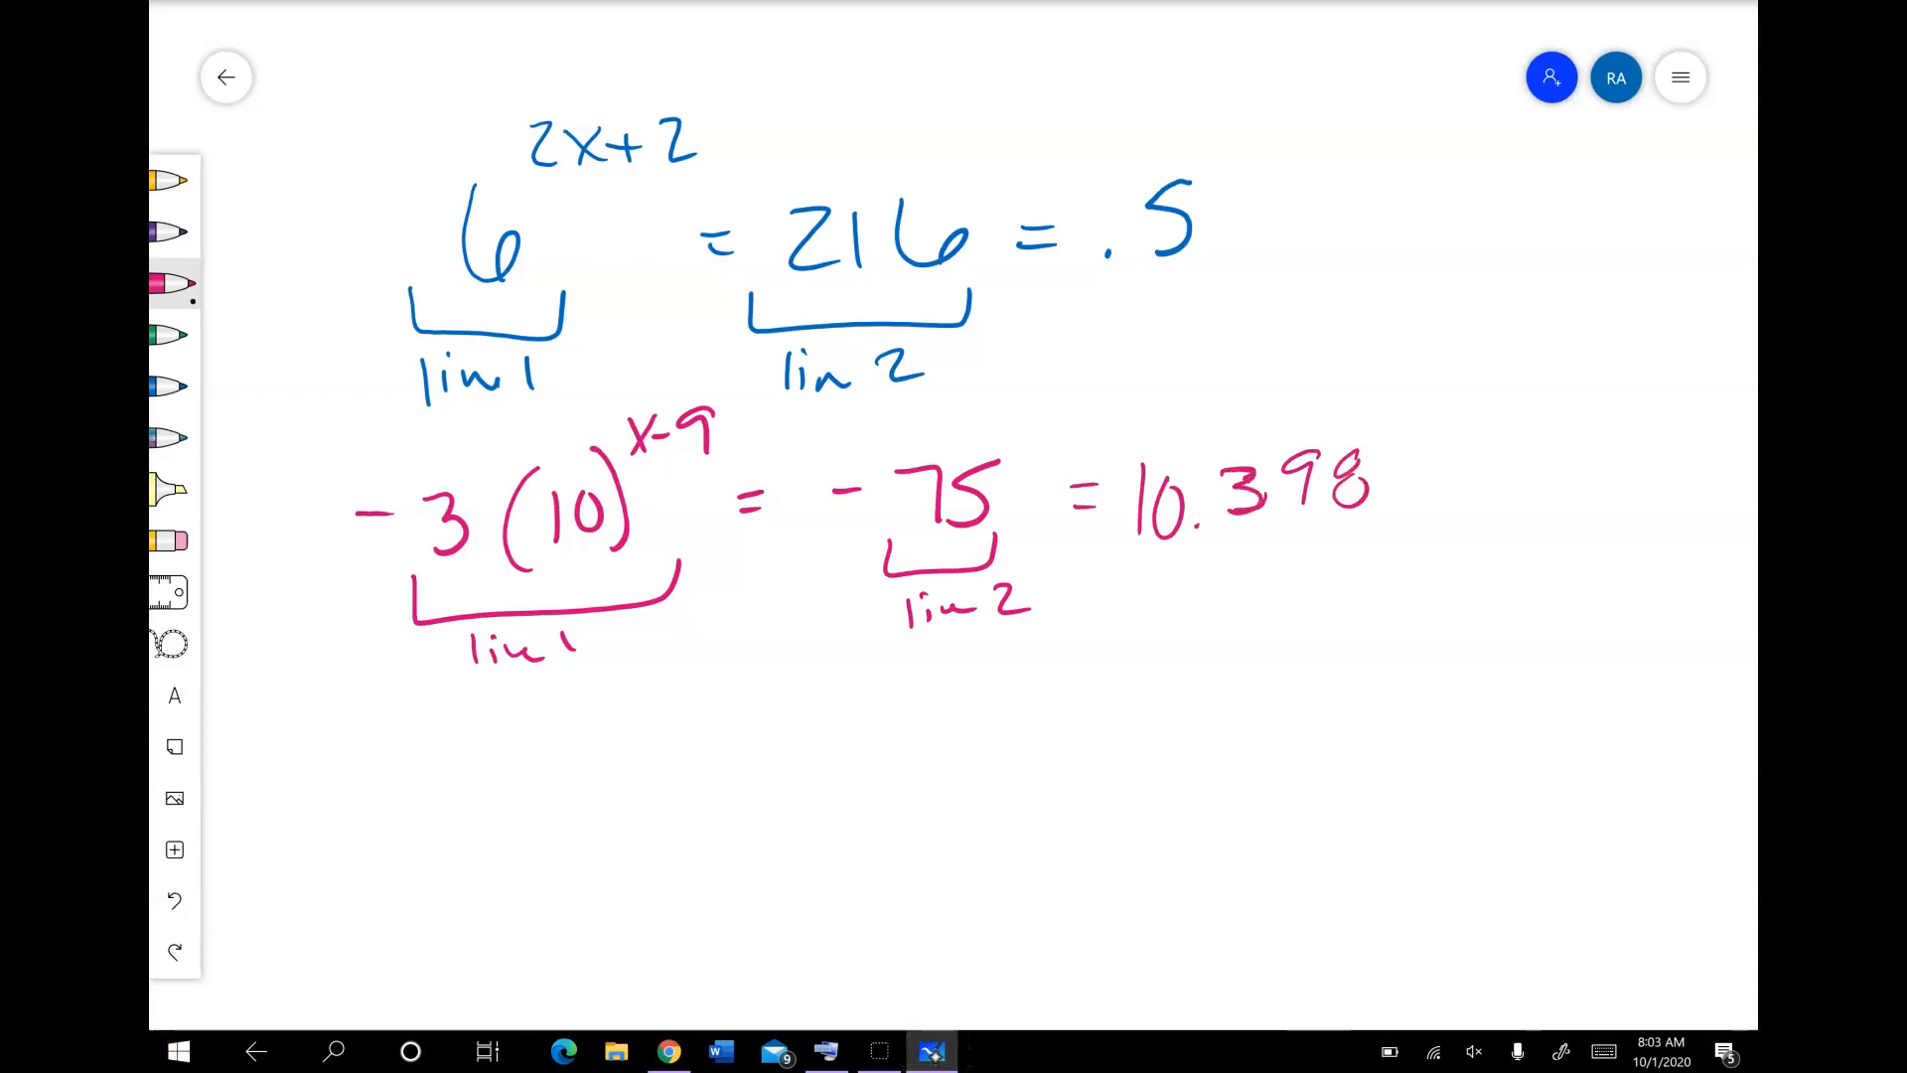
Step: Handwrite a third equation in green below the pink one, starting with log(10 - 2x) before the equals sign
left_click(173, 335)
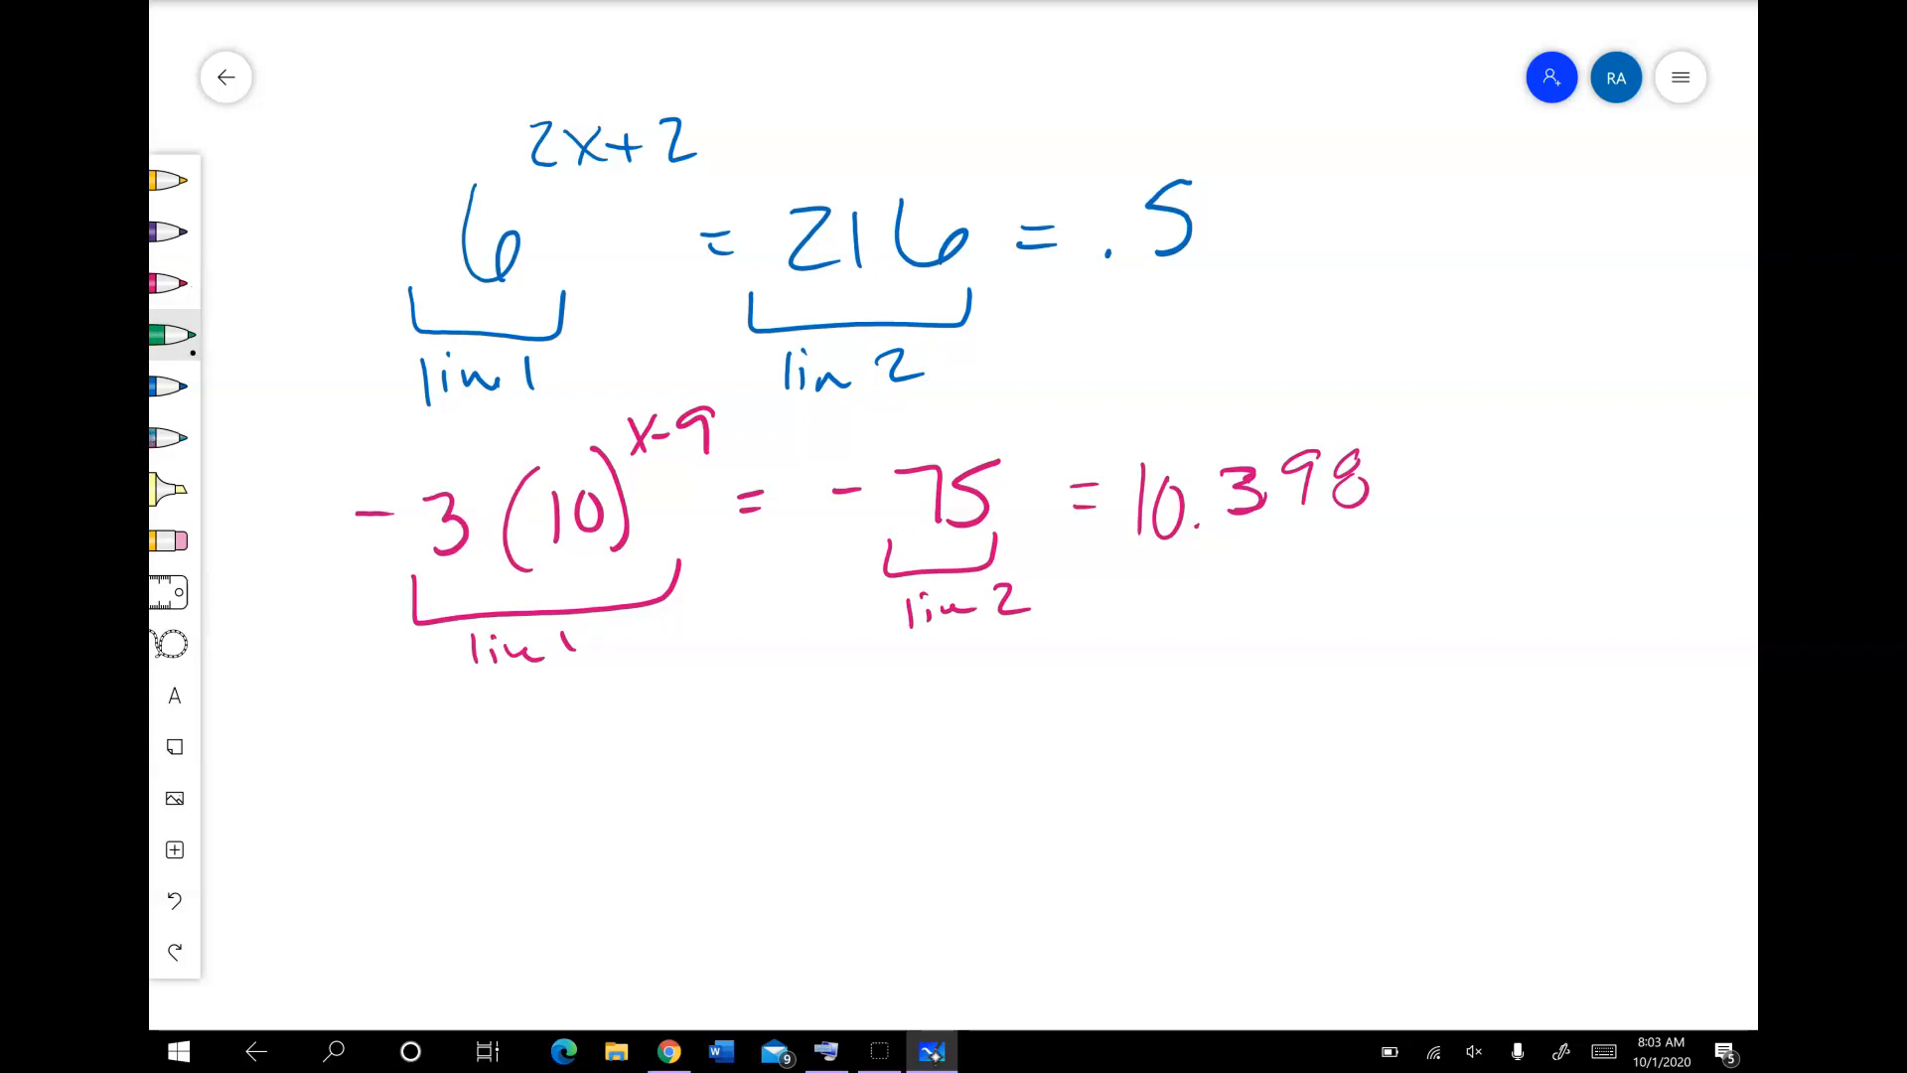
mouse_move(401, 716)
left_mouse_down()
mouse_move(407, 784)
mouse_move(495, 740)
mouse_move(483, 824)
left_mouse_up()
mouse_move(568, 704)
left_mouse_down()
mouse_move(563, 789)
mouse_move(608, 745)
mouse_move(685, 750)
left_mouse_up()
mouse_move(699, 735)
left_mouse_down()
mouse_move(727, 771)
mouse_move(766, 772)
left_mouse_up()
left_click_drag(766, 741, 737, 771)
left_click_drag(768, 693, 787, 790)
left_click_drag(842, 740, 890, 746)
mouse_move(928, 702)
left_mouse_down()
mouse_move(931, 758)
mouse_move(955, 721)
mouse_move(996, 802)
left_mouse_up()
left_click_drag(1079, 665, 1068, 755)
left_click_drag(1107, 687, 1100, 723)
left_click_drag(1149, 713, 1284, 722)
left_click_drag(1283, 686, 1246, 722)
left_click_drag(1276, 646, 1281, 737)
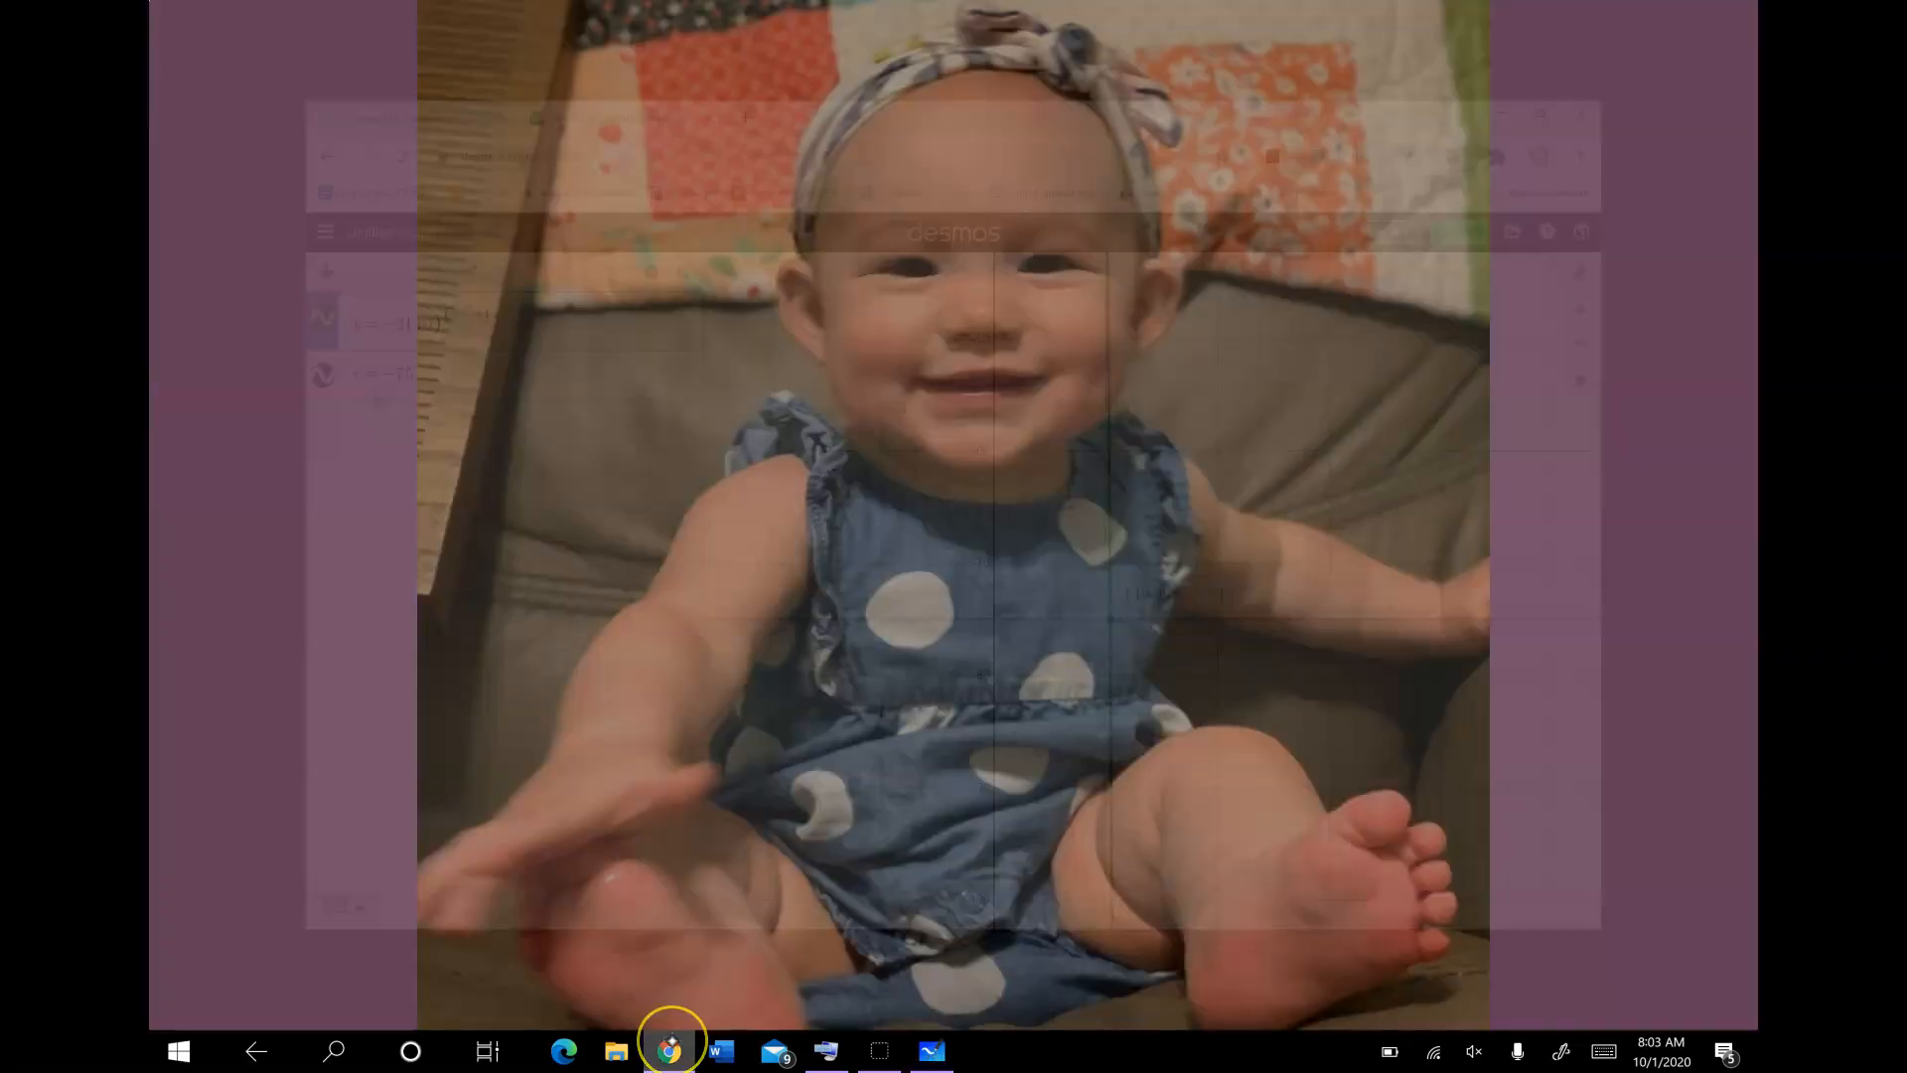
Step: Switch to Desmos and delete both expressions of the previous problem
left_click(669, 1050)
left_click(624, 256)
left_click(624, 256)
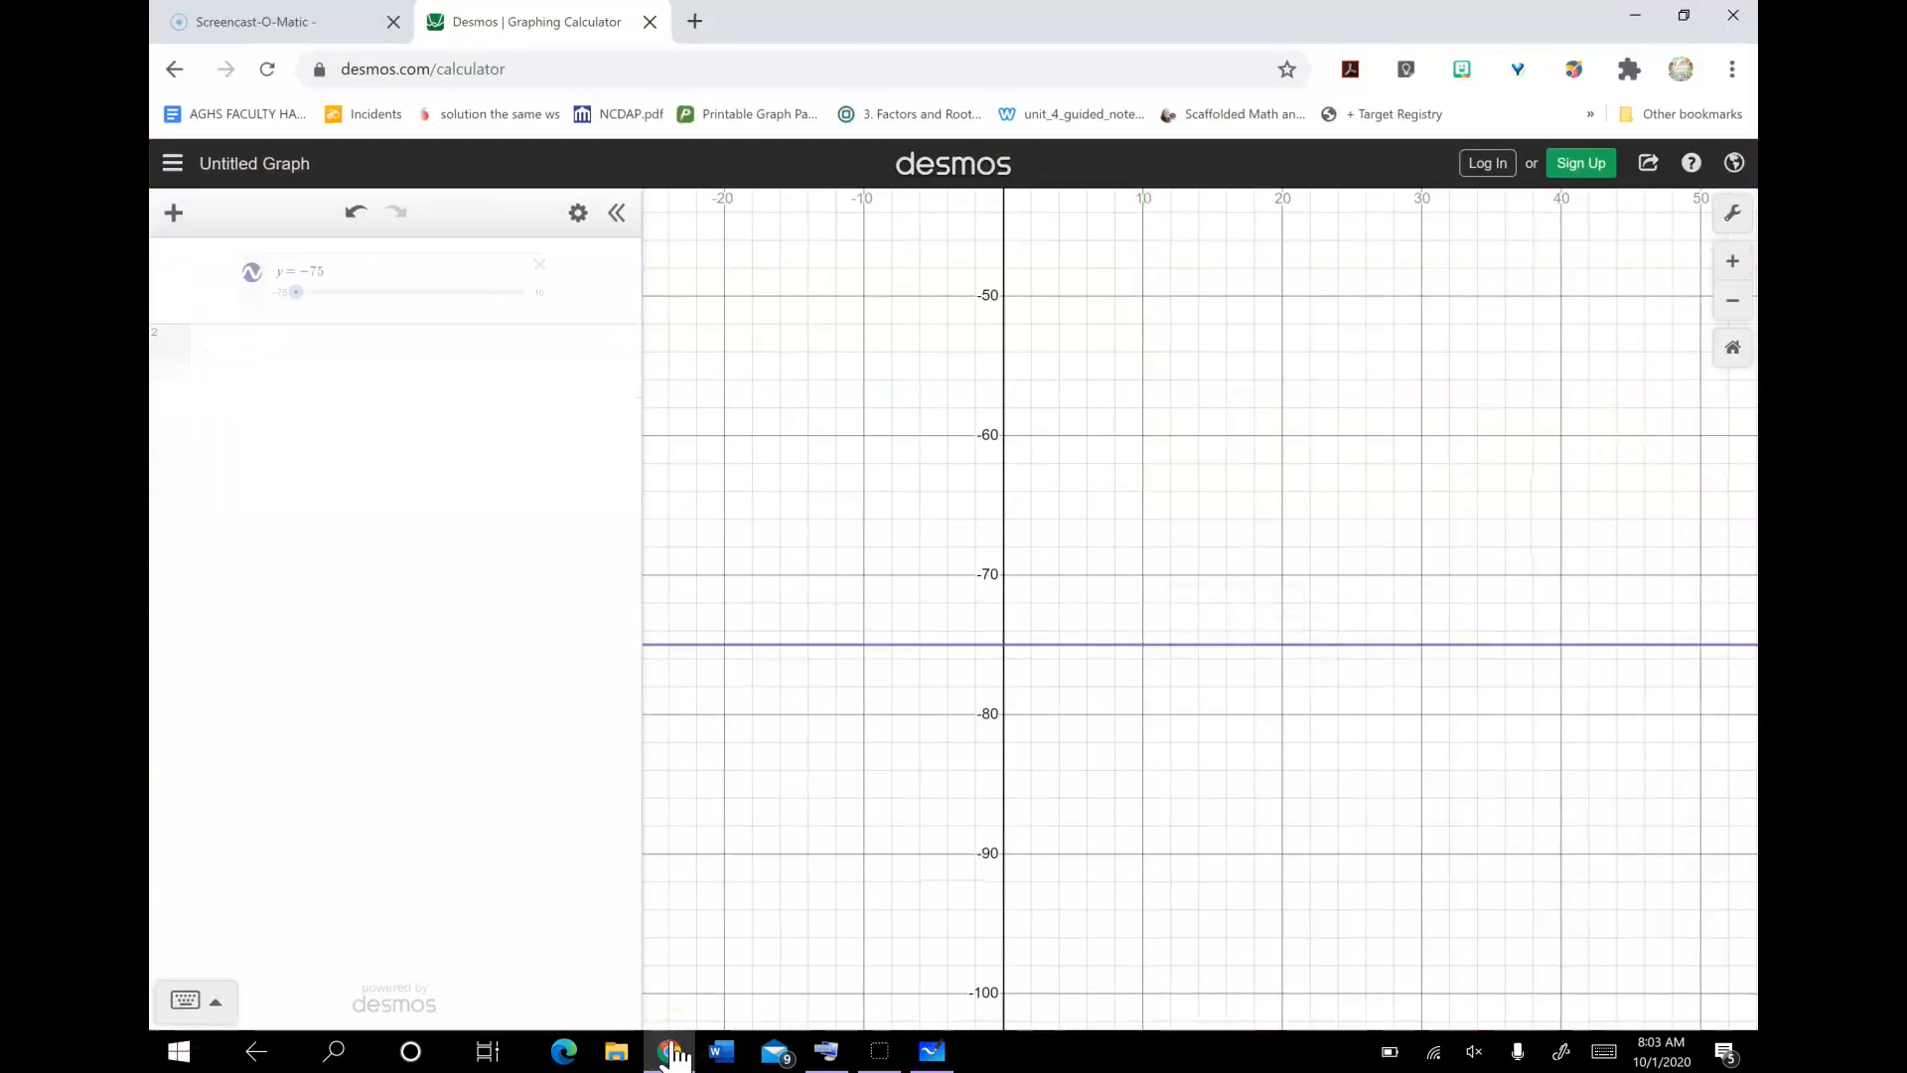
Step: Enter y = log(10 - 2x) as the first expression, using the built-in log function, and start a new expression line
left_click(397, 267)
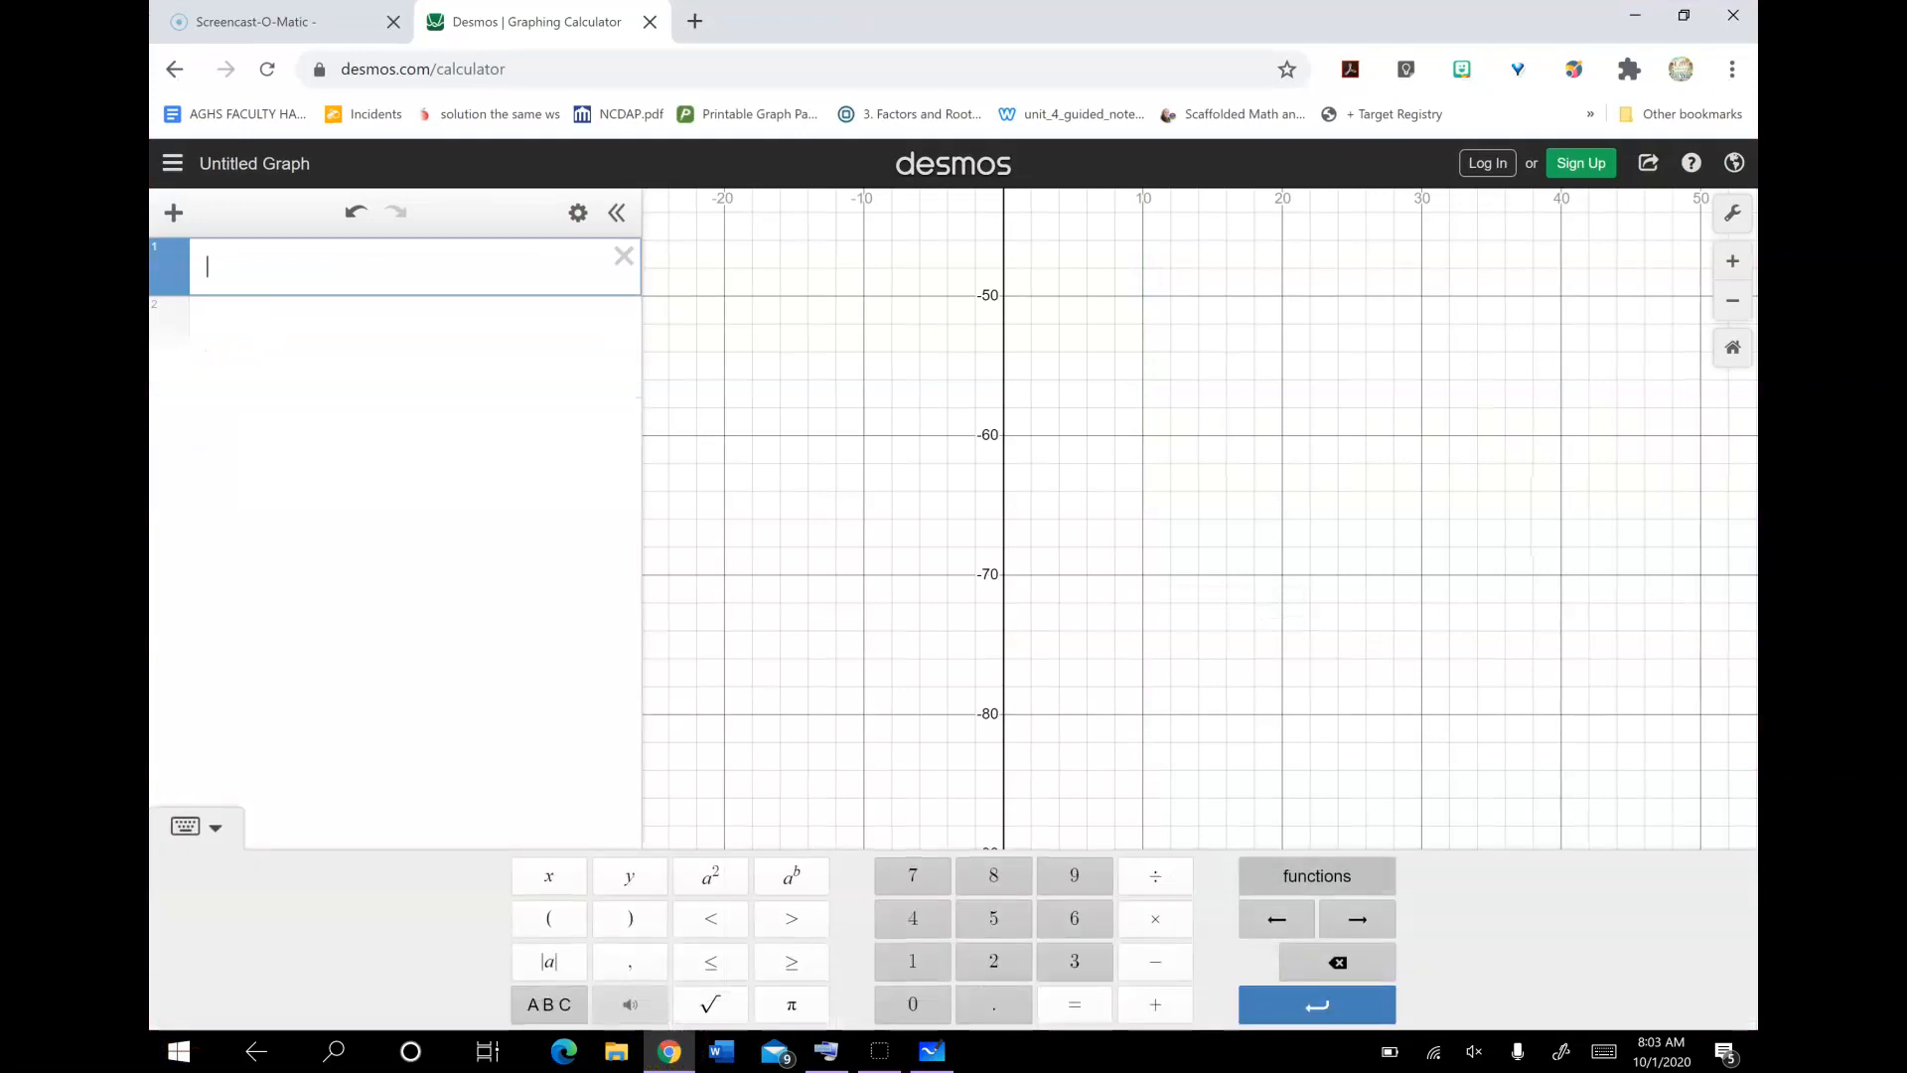
left_click(1317, 876)
left_click(1356, 546)
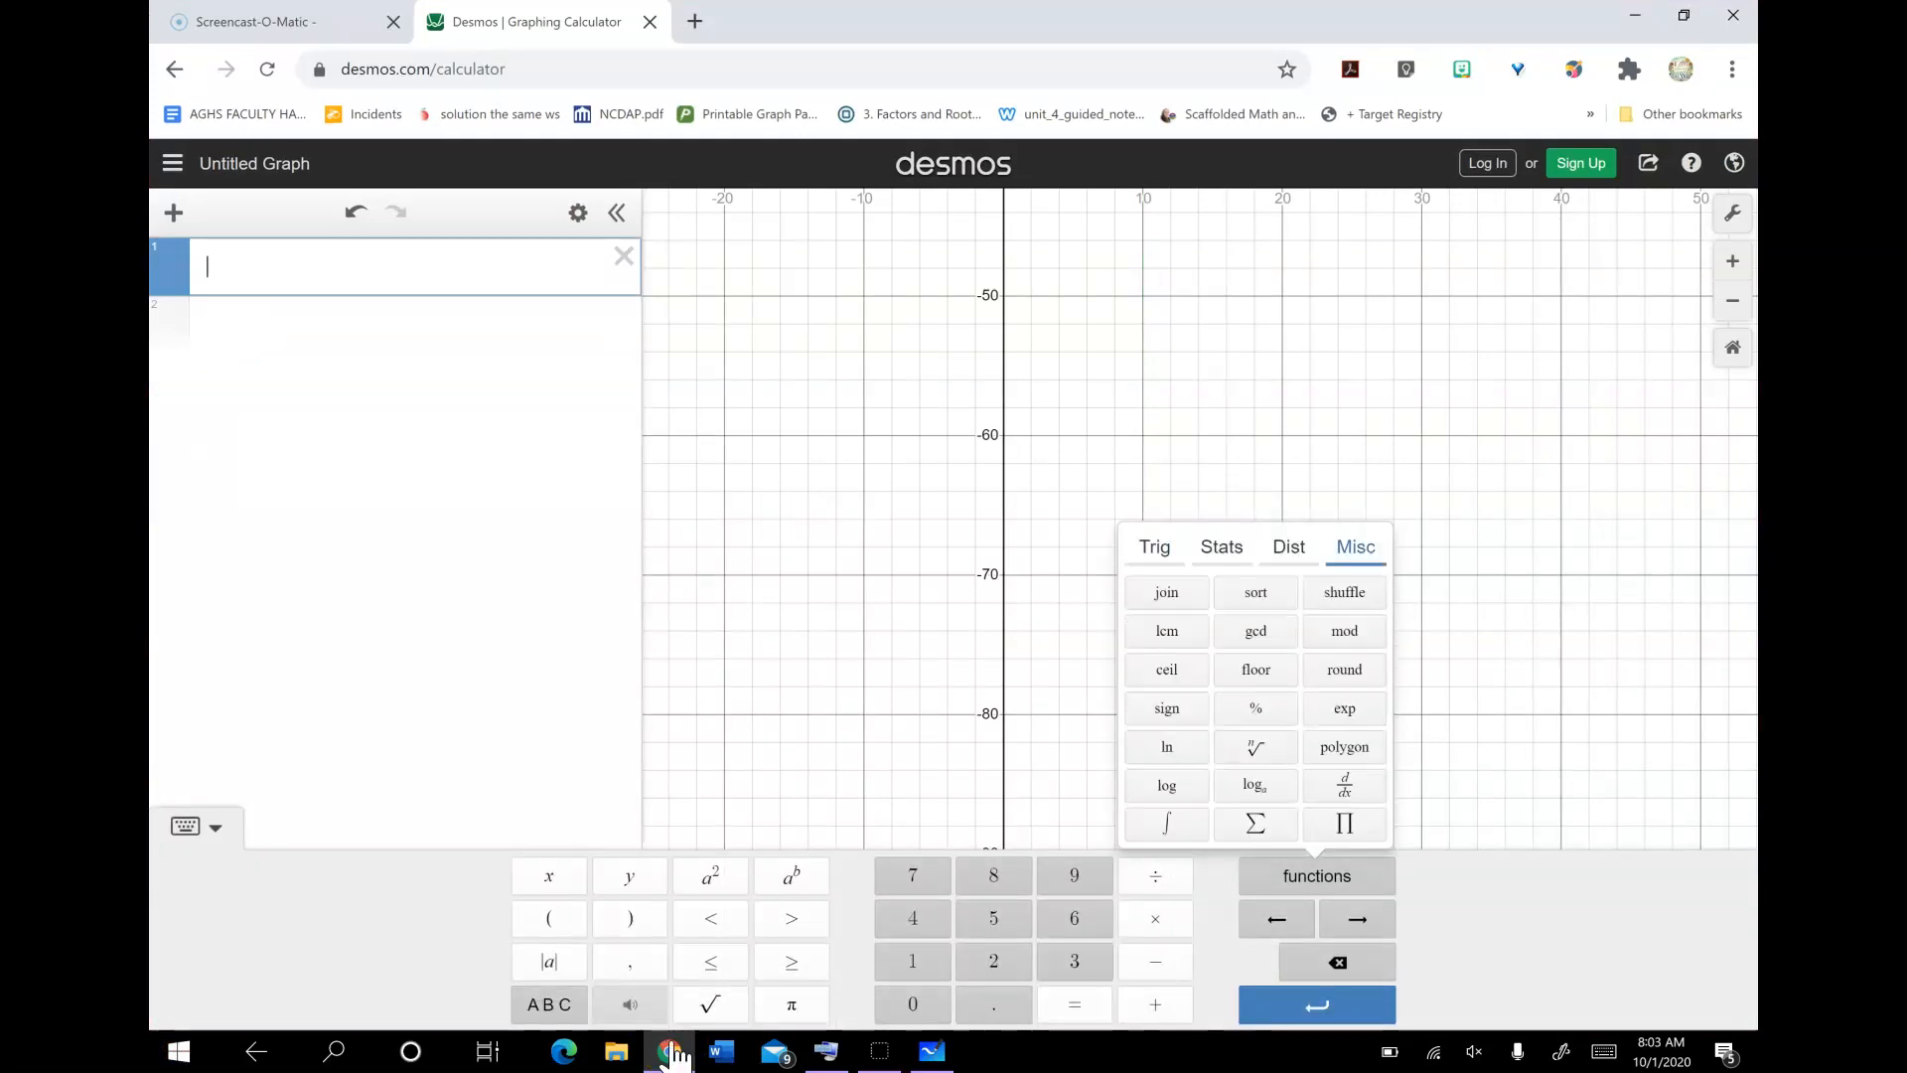
left_click(1167, 785)
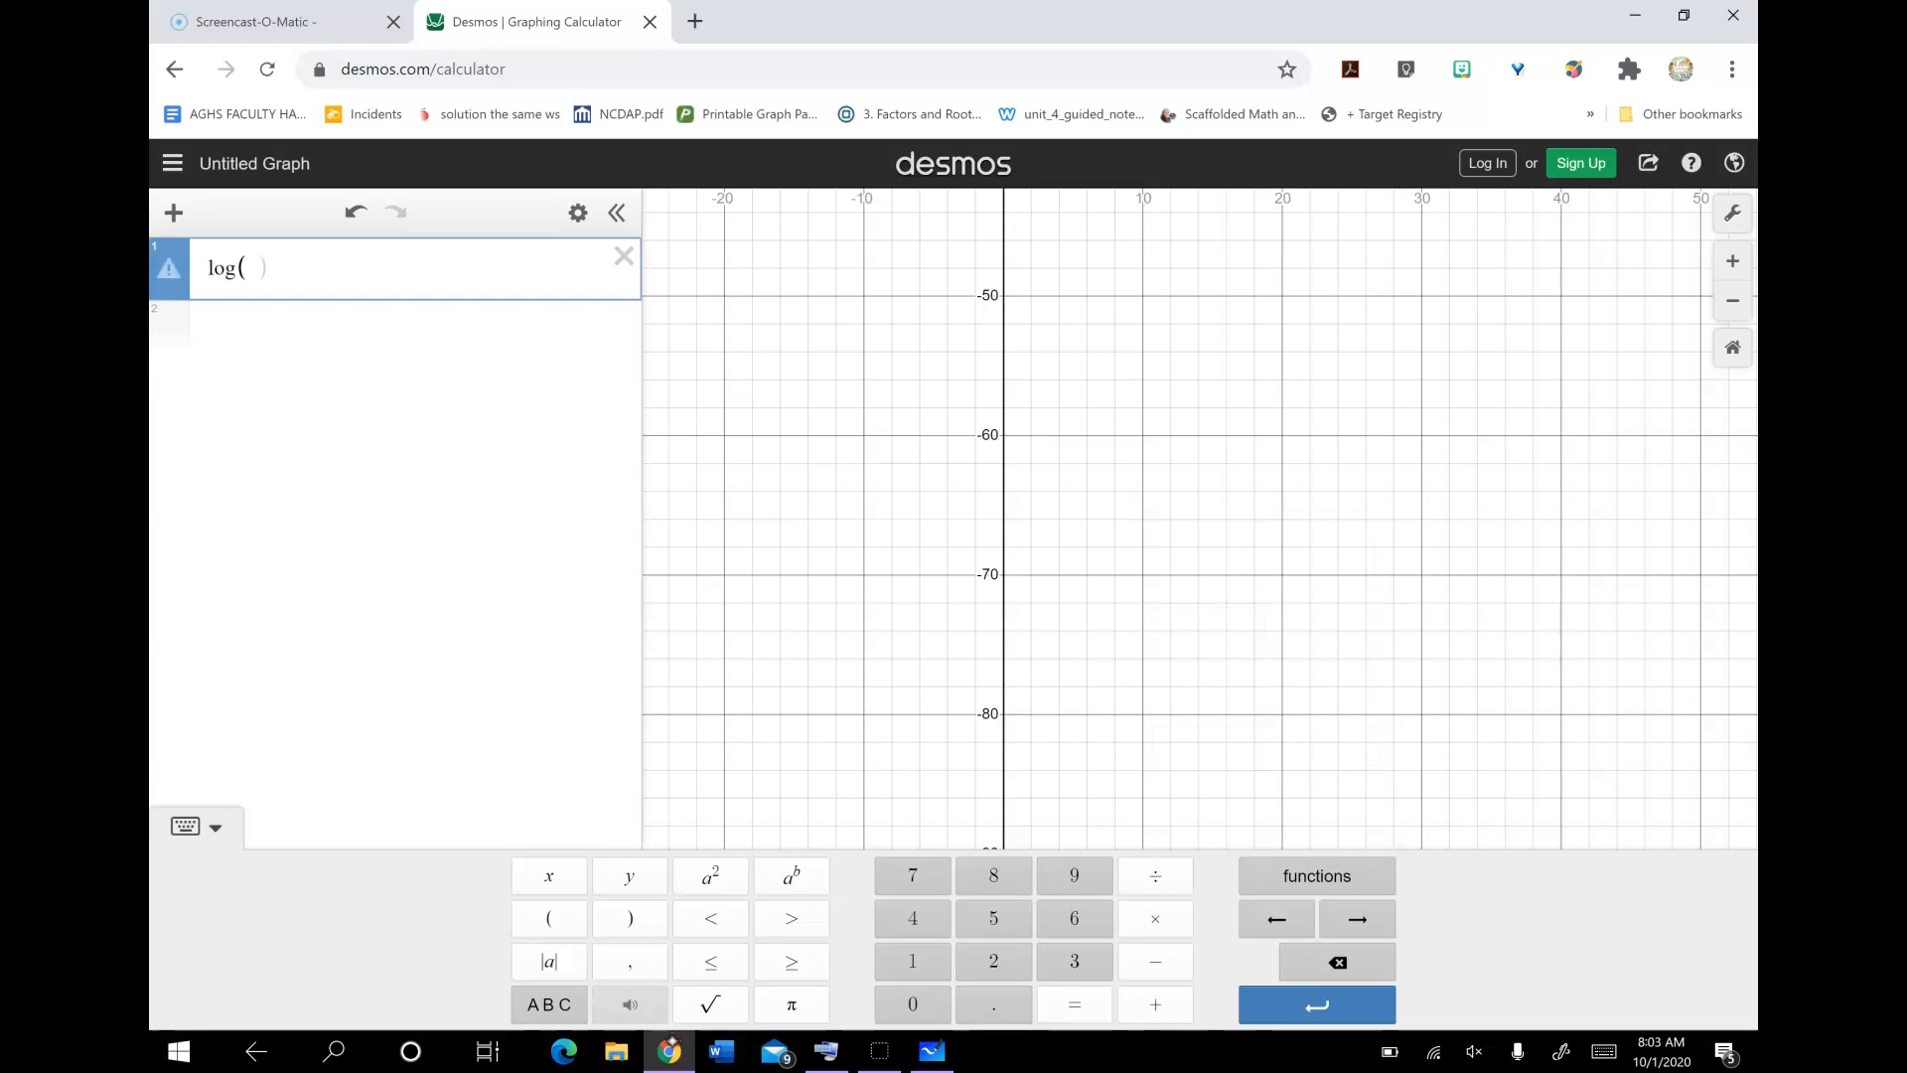
type("10-")
type("2x")
key("Right")
key("Home")
type("y=")
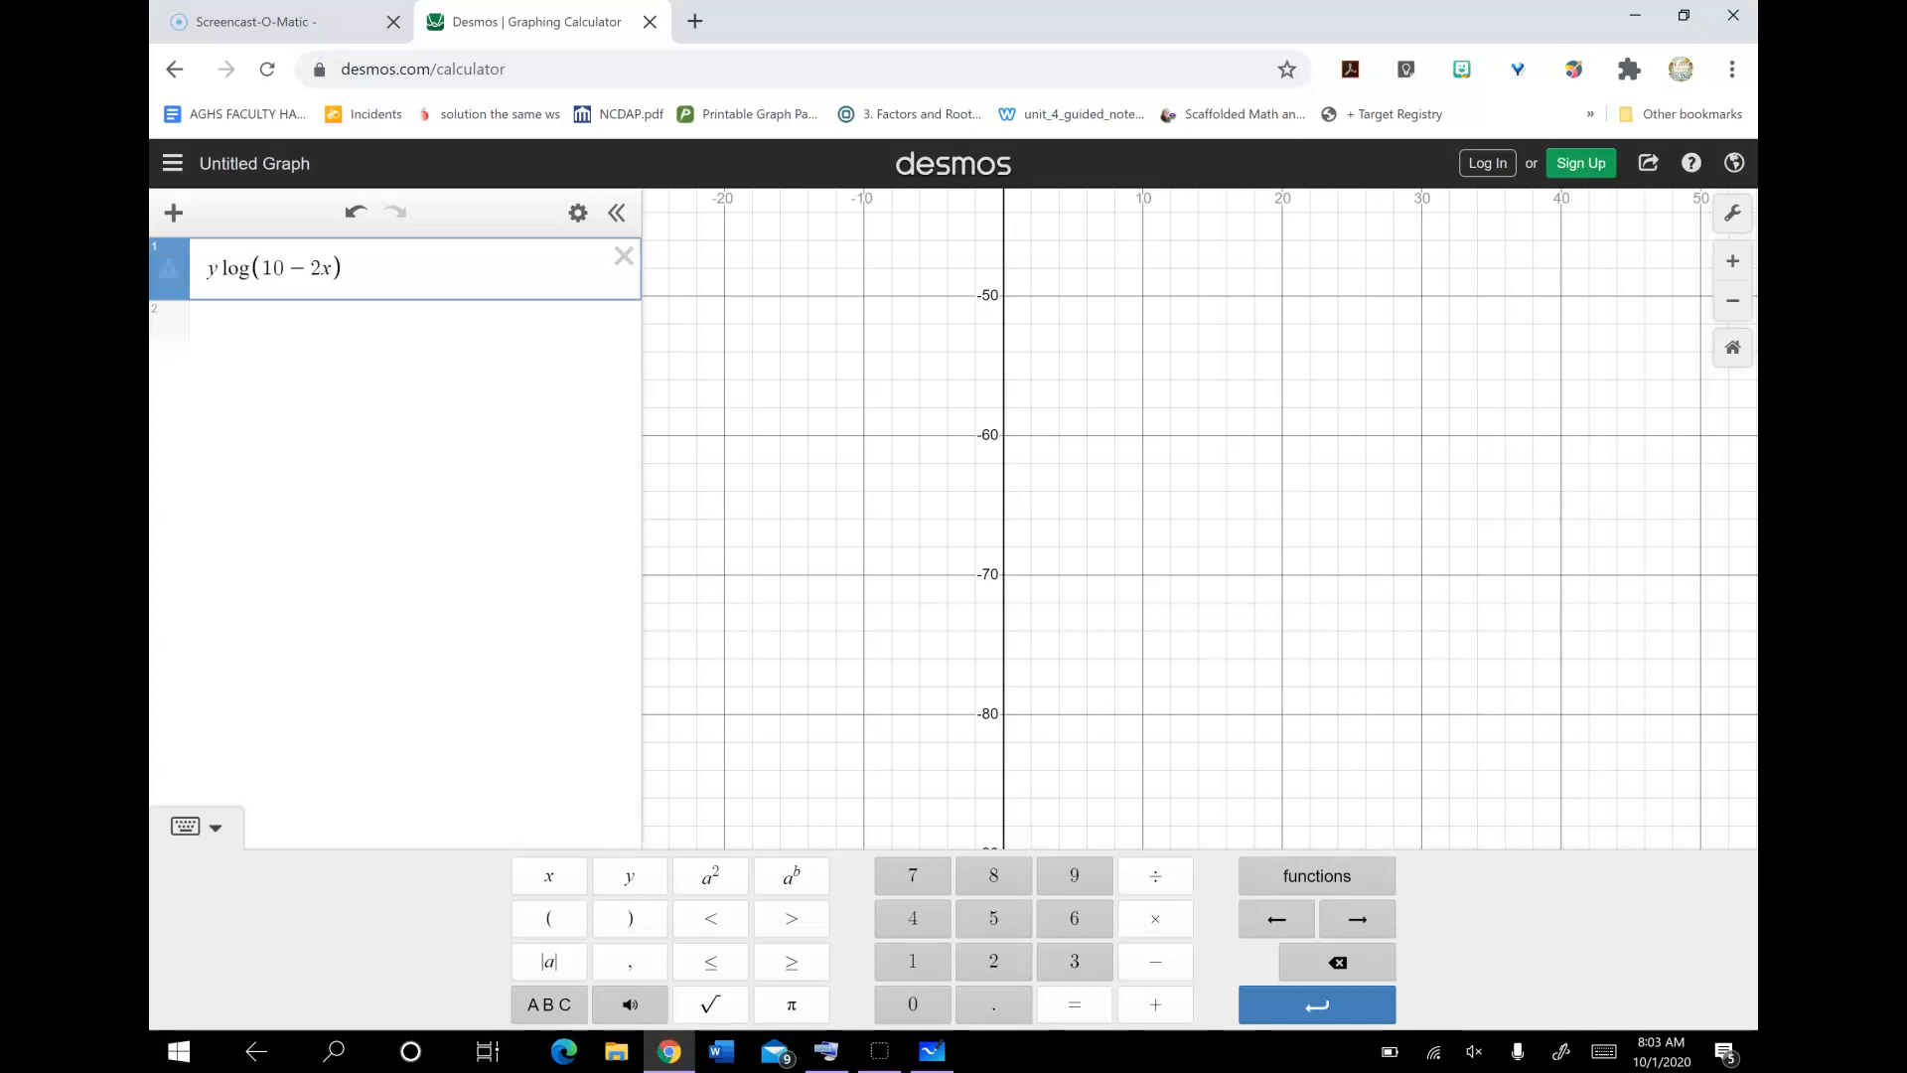
key("Return")
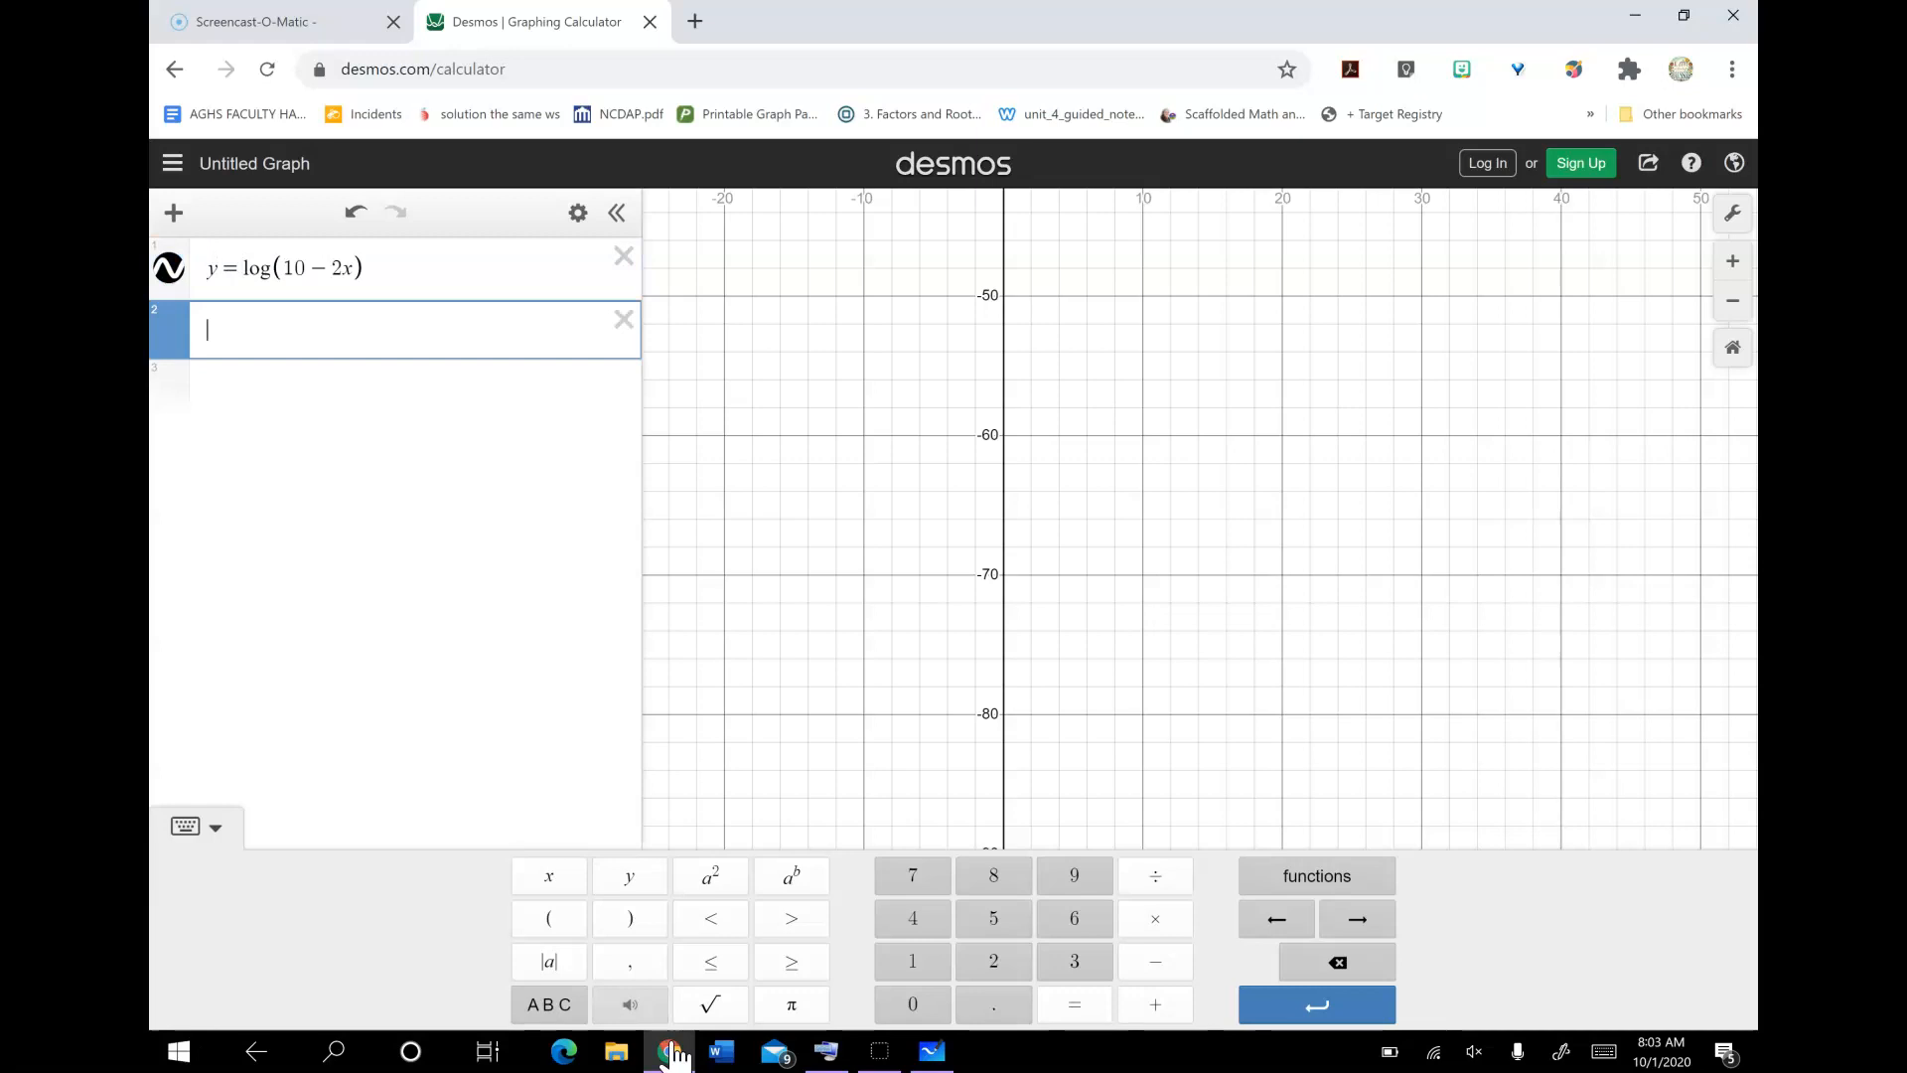
Step: Enter y = log(6 - 3x) as the second expression, using the built-in log function
type("y=")
left_click(1317, 876)
left_click(1167, 786)
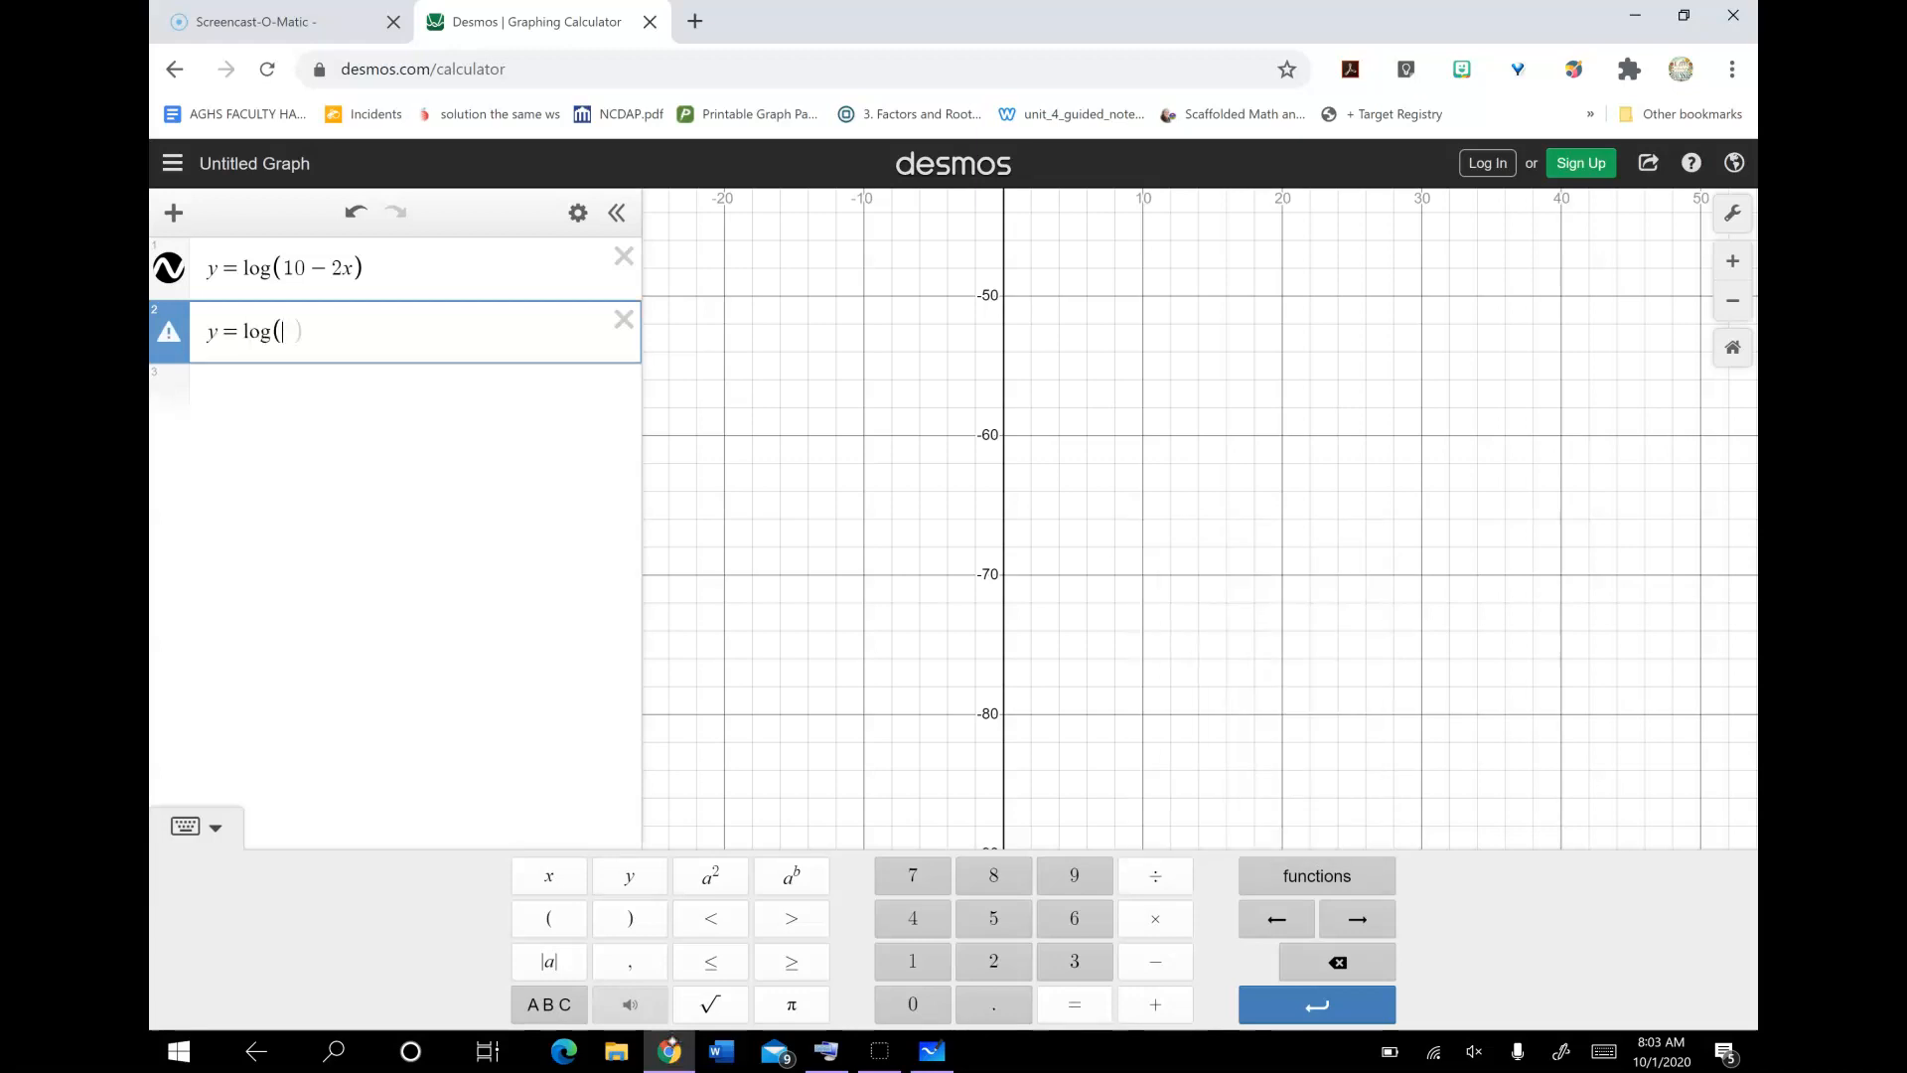
type("6-3x")
key("Right")
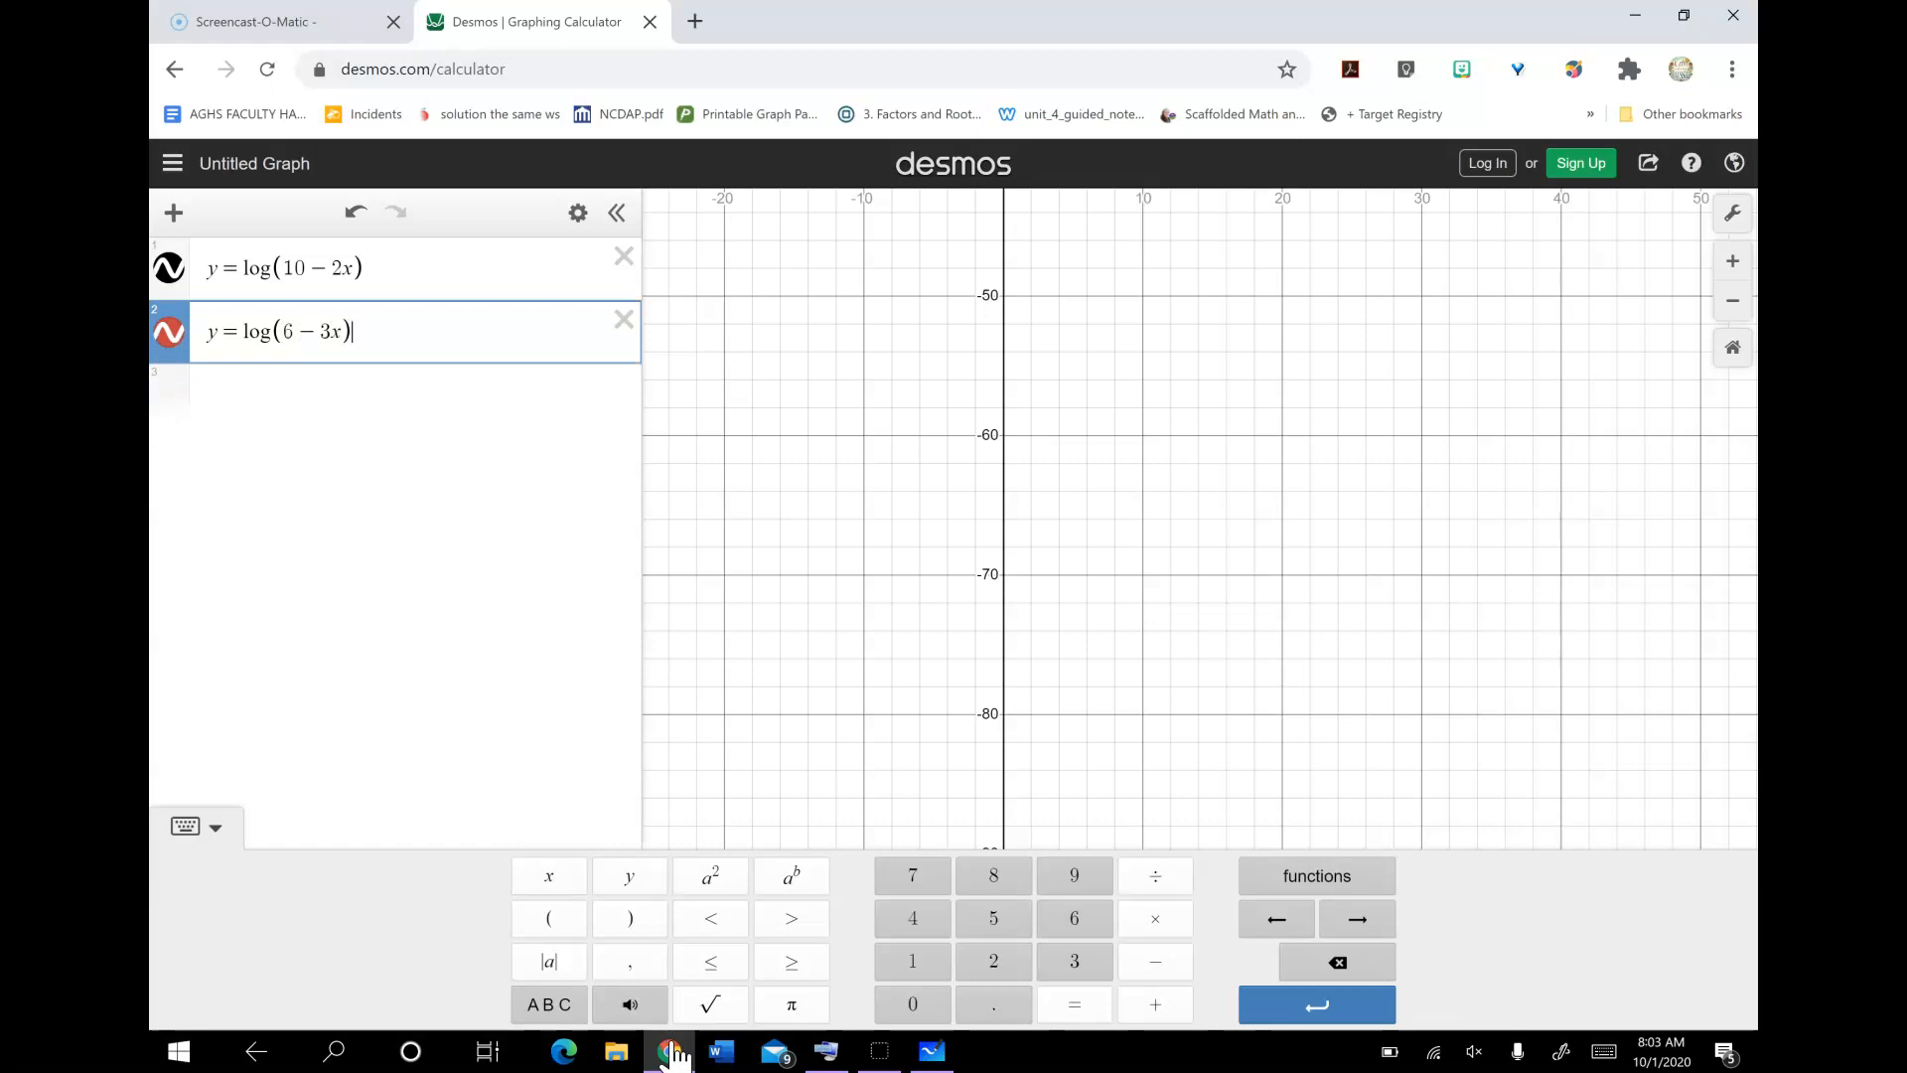
Step: Return the graph to its default view and display the coordinates of the point where the two log curves intersect
left_click(188, 826)
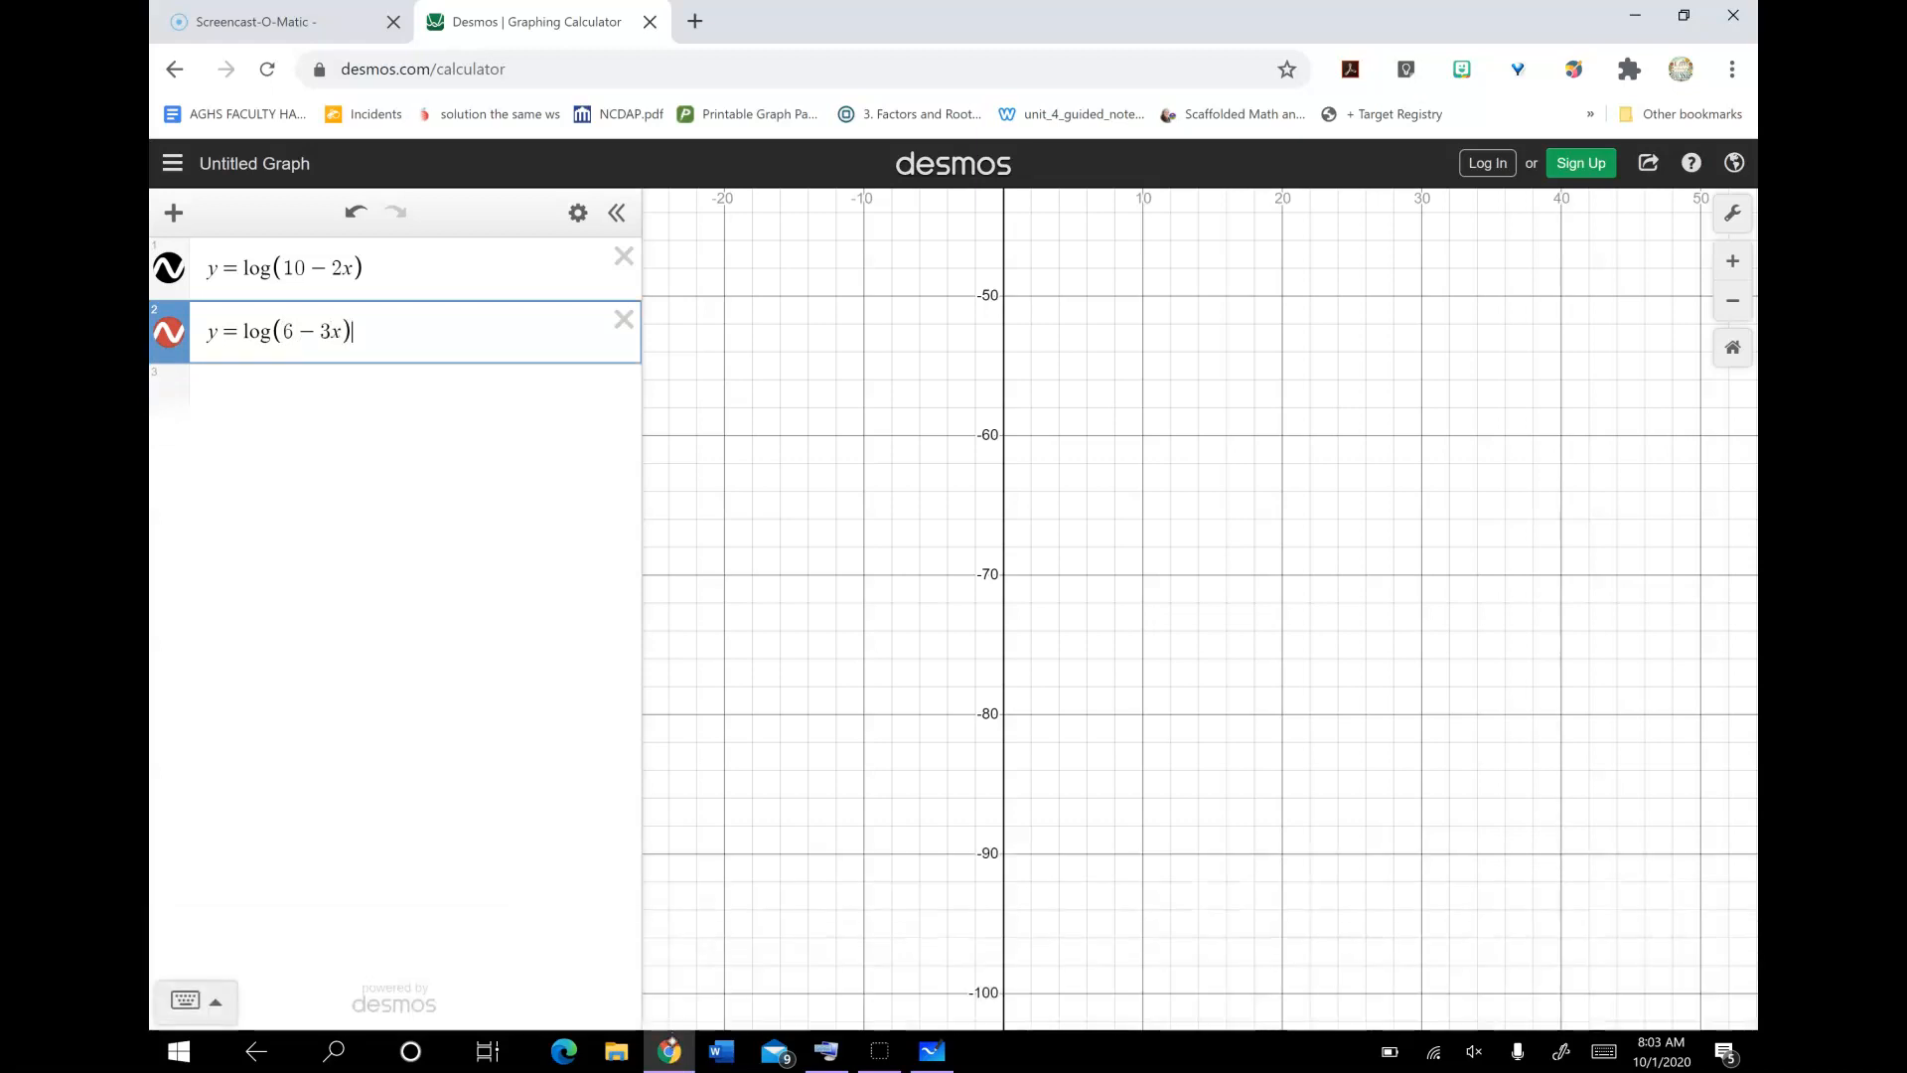
left_click(1733, 348)
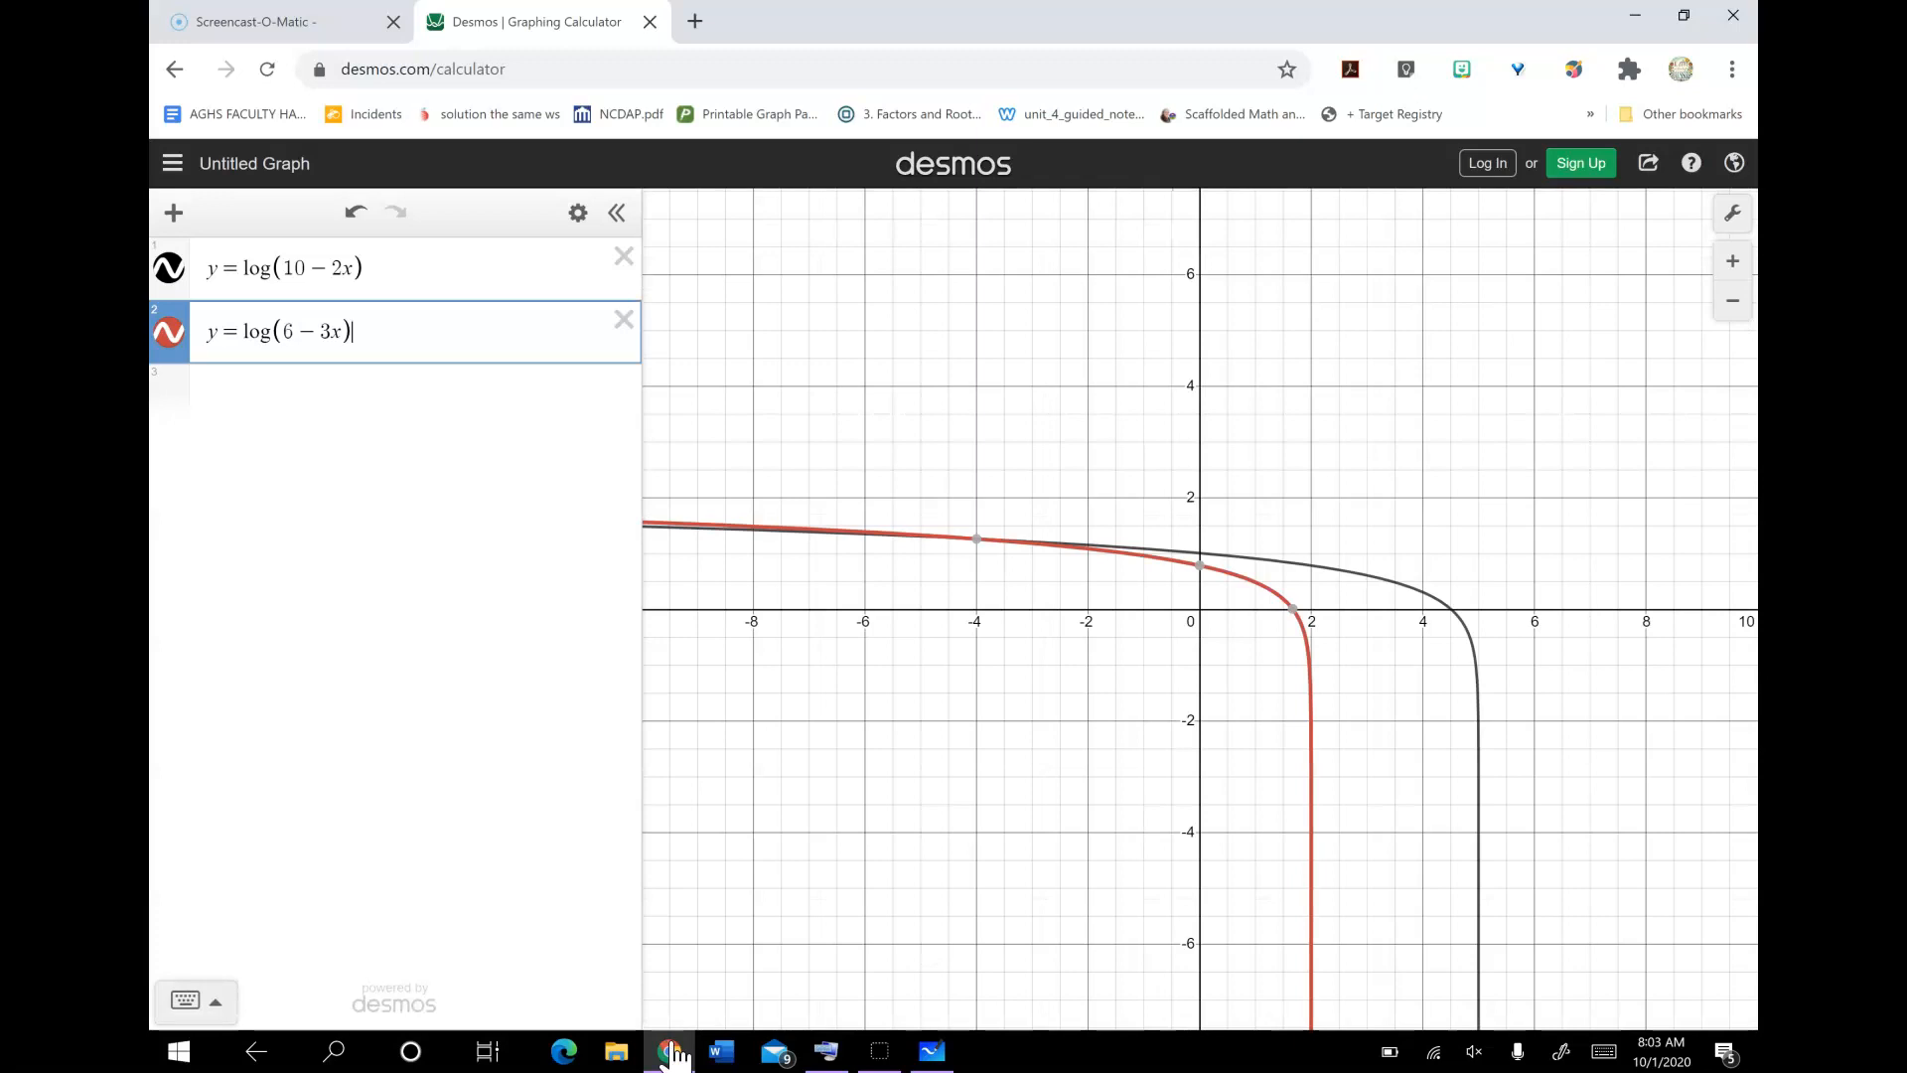
left_click(976, 538)
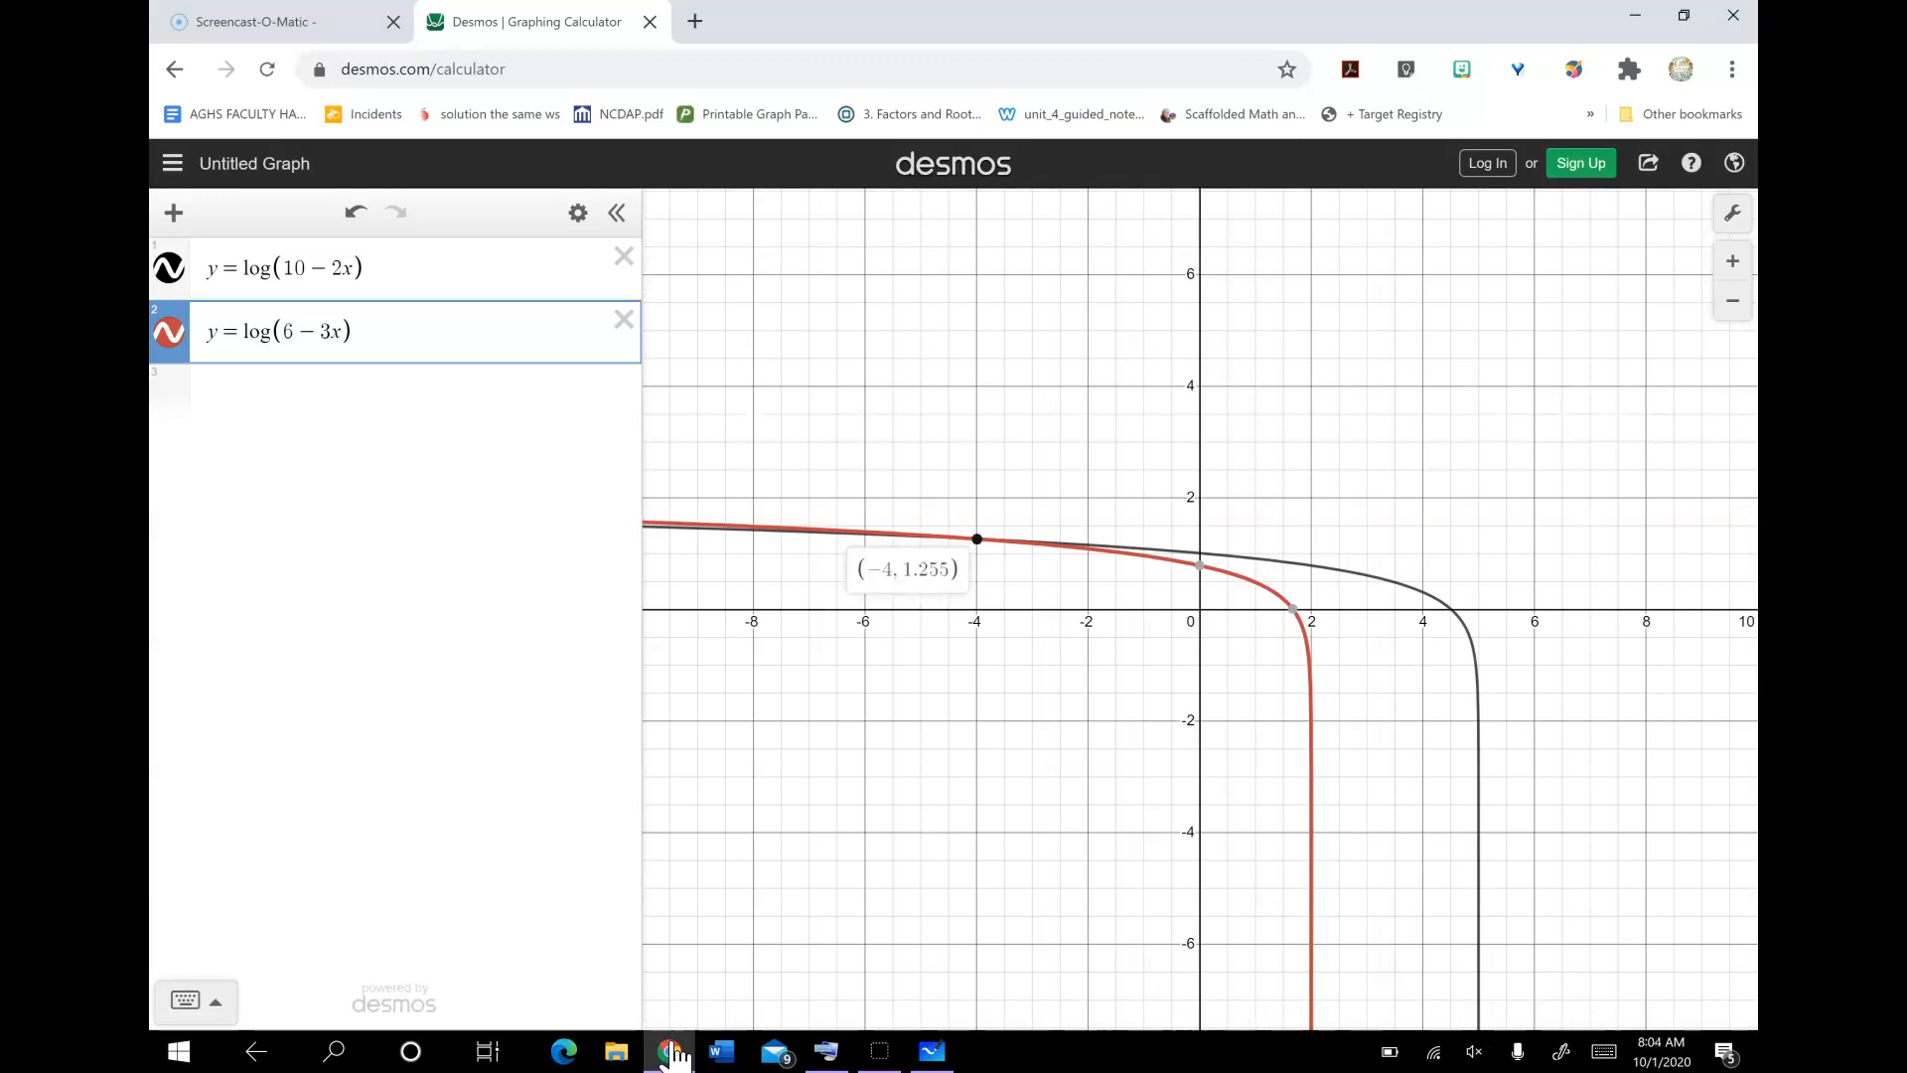
Step: Switch to the whiteboard and write the solution "= -4" in green after log(6 - 3x)
left_click(932, 1050)
left_click_drag(1350, 678, 1379, 674)
left_click_drag(1353, 695, 1442, 652)
mouse_move(1478, 631)
left_mouse_down()
mouse_move(1467, 659)
mouse_move(1505, 658)
left_mouse_up()
left_click_drag(1512, 643, 1495, 704)
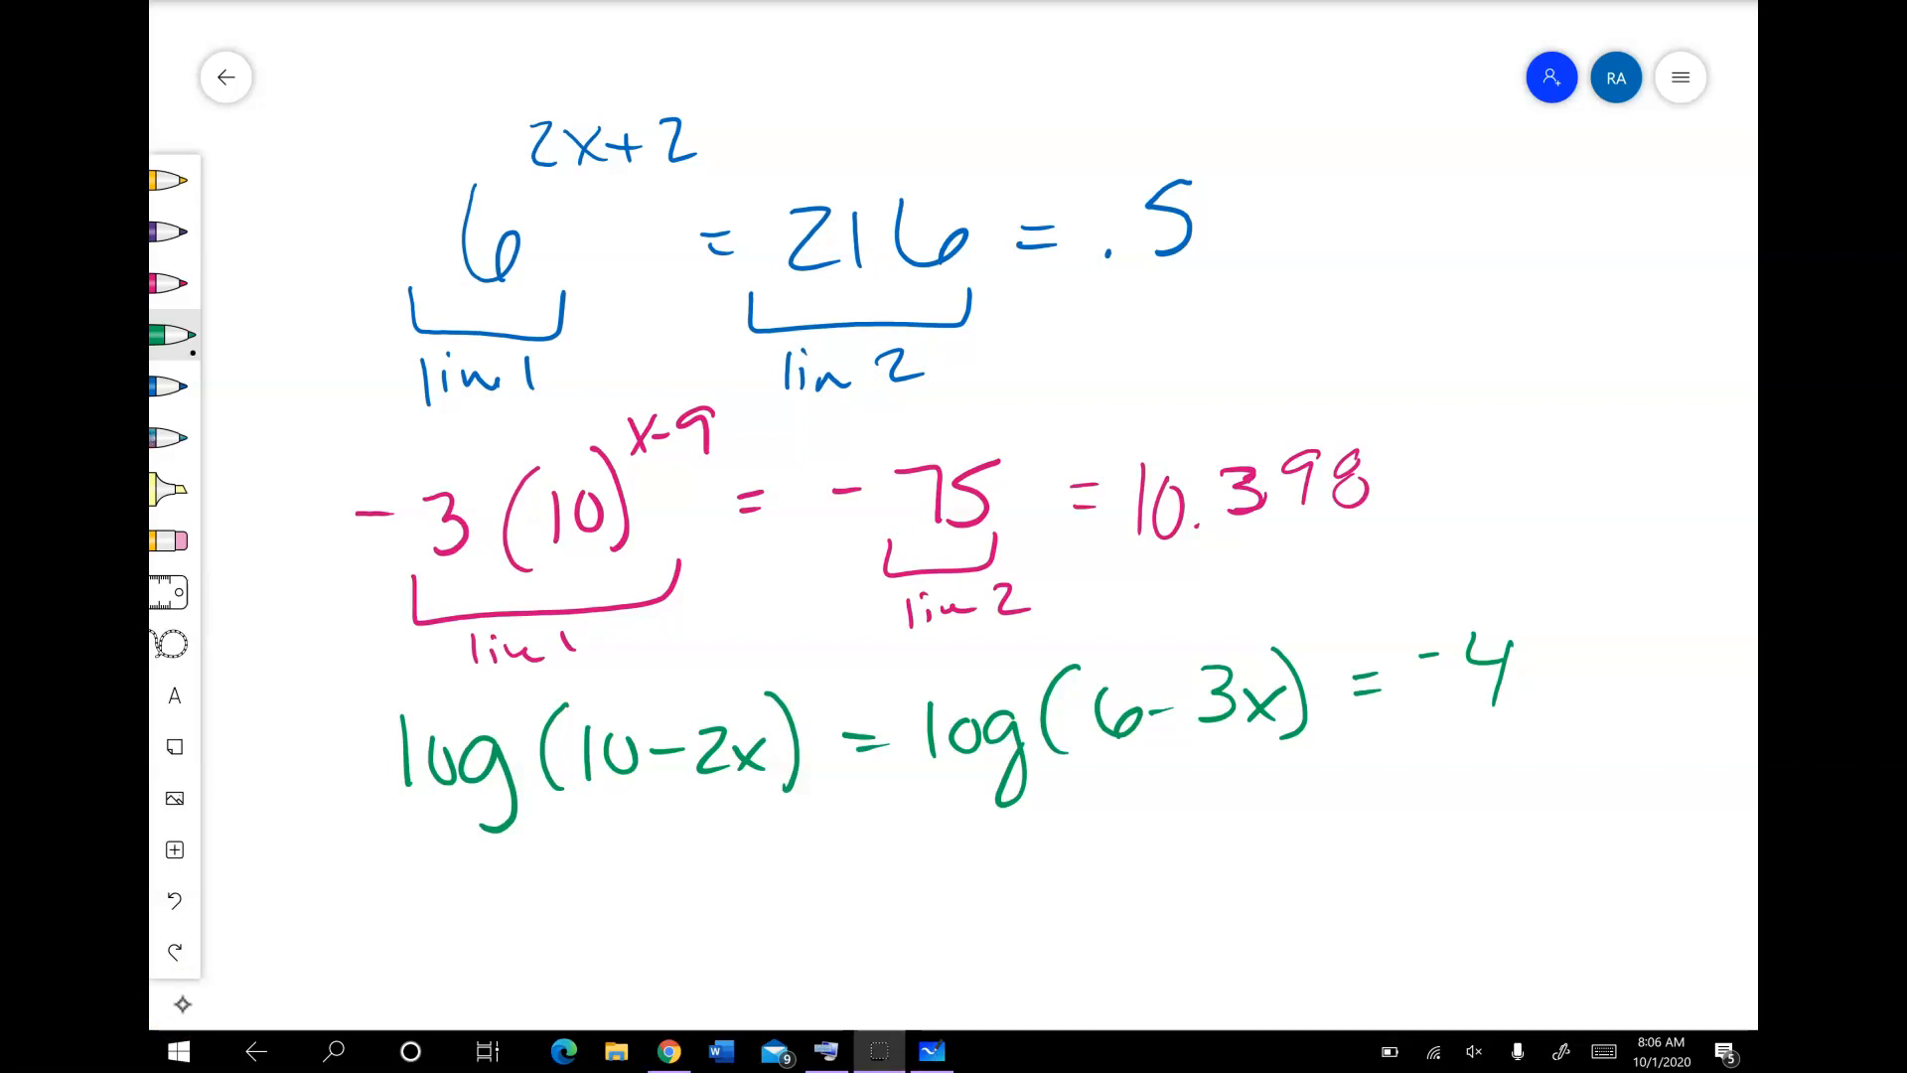
Step: Handwrite a fourth equation in purple below the green one: log₃(x) + log₃(x - 2) = log₃(x + 10), ending with another equals sign
left_click(174, 233)
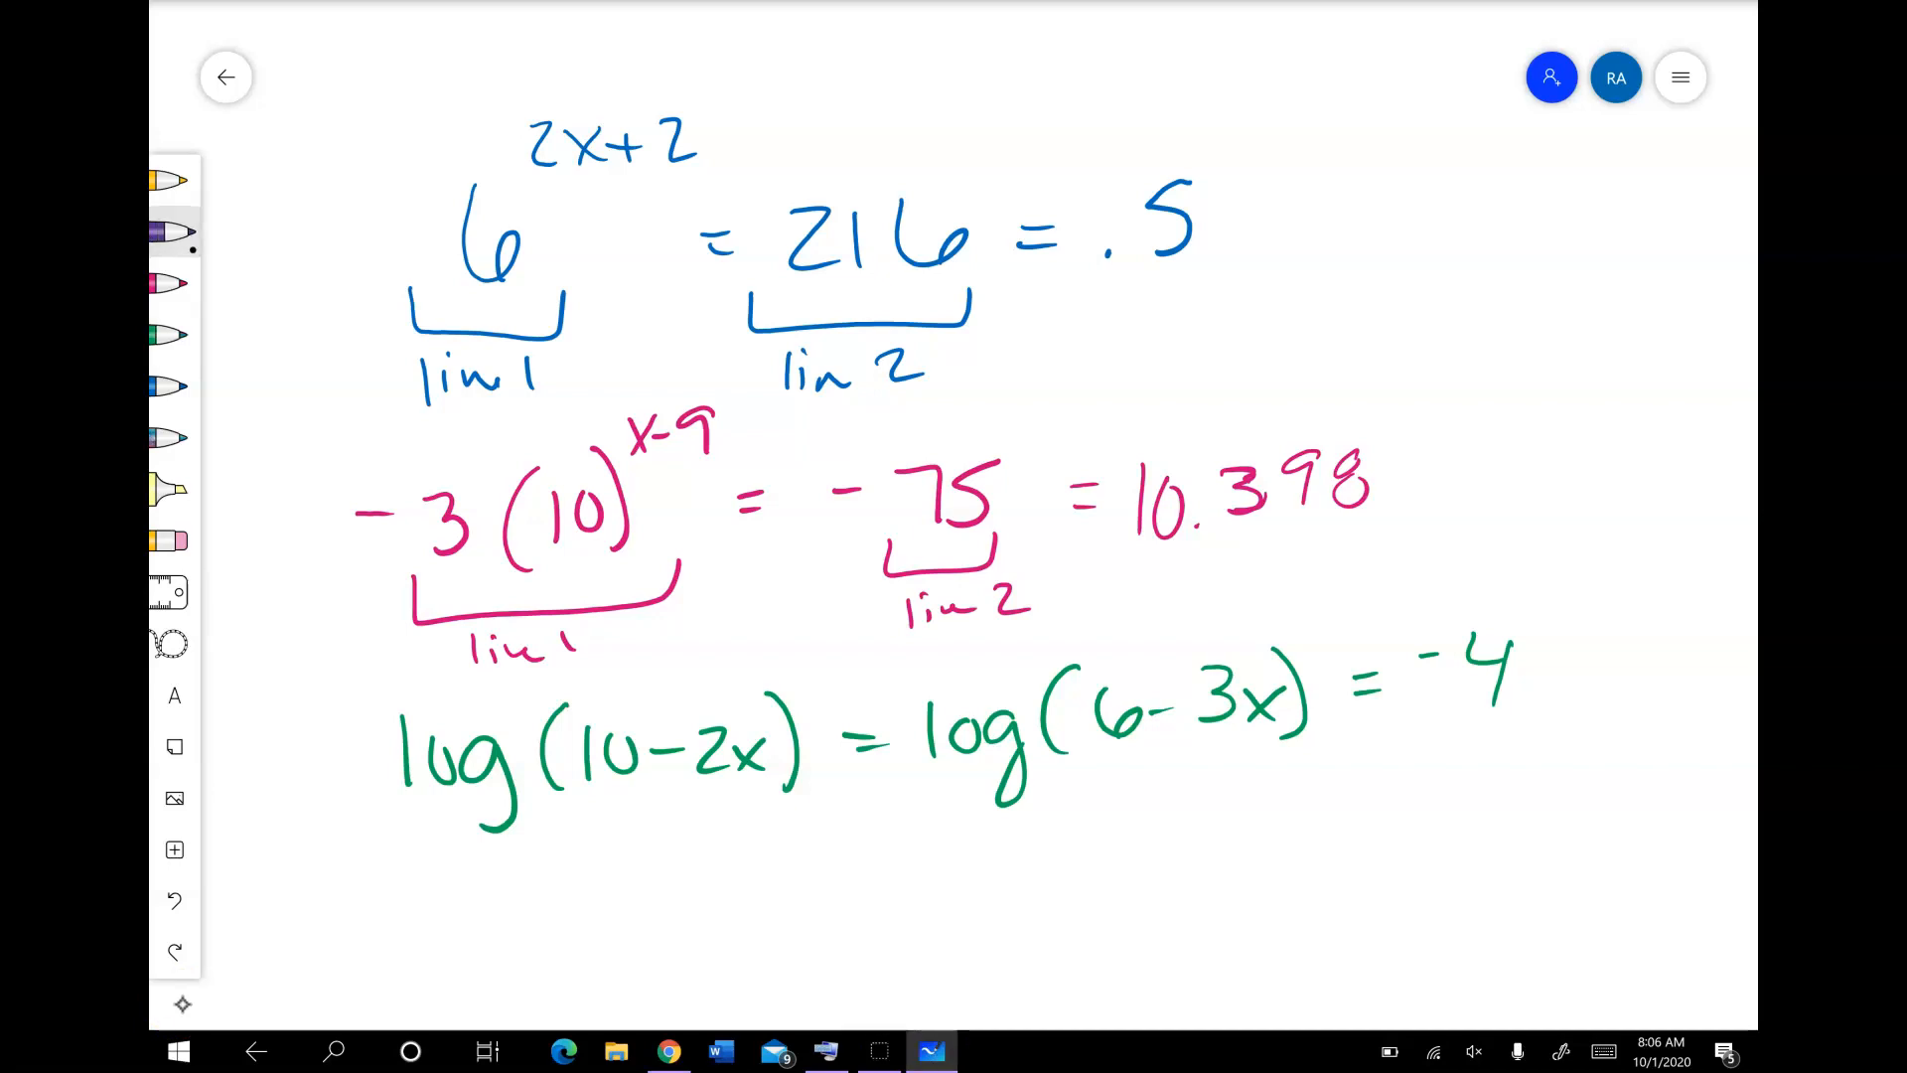
left_click_drag(399, 870, 401, 929)
mouse_move(443, 894)
left_mouse_down()
mouse_move(457, 956)
mouse_move(489, 949)
left_mouse_up()
mouse_move(554, 860)
left_mouse_down()
mouse_move(546, 925)
mouse_move(585, 918)
left_mouse_up()
mouse_move(585, 882)
left_mouse_down()
mouse_move(556, 913)
mouse_move(588, 934)
mouse_move(630, 905)
left_mouse_up()
left_click_drag(612, 899, 648, 896)
left_click_drag(679, 867, 679, 919)
left_click_drag(709, 887, 711, 919)
mouse_move(751, 878)
left_mouse_down()
mouse_move(745, 949)
mouse_move(777, 933)
left_mouse_up()
mouse_move(833, 852)
left_mouse_down()
mouse_move(810, 899)
mouse_move(823, 921)
left_mouse_up()
left_click_drag(873, 874, 855, 900)
left_click_drag(874, 891, 890, 887)
mouse_move(902, 872)
left_mouse_down()
mouse_move(908, 900)
mouse_move(945, 894)
left_mouse_up()
mouse_move(922, 839)
left_mouse_down()
mouse_move(928, 924)
mouse_move(991, 876)
left_mouse_up()
mouse_move(972, 897)
left_mouse_down()
mouse_move(1046, 904)
mouse_move(1075, 880)
left_mouse_up()
left_click_drag(1116, 874, 1095, 944)
mouse_move(1126, 878)
left_mouse_down()
mouse_move(1142, 899)
mouse_move(1122, 924)
left_mouse_up()
mouse_move(1192, 849)
left_mouse_down()
mouse_move(1177, 919)
mouse_move(1231, 899)
left_mouse_up()
mouse_move(1233, 874)
left_mouse_down()
mouse_move(1207, 904)
mouse_move(1266, 880)
left_mouse_up()
left_click_drag(1286, 860, 1288, 894)
mouse_move(1319, 858)
left_mouse_down()
mouse_move(1307, 874)
mouse_move(1321, 862)
left_mouse_up()
mouse_move(1331, 829)
left_mouse_down()
mouse_move(1336, 912)
mouse_move(1412, 856)
left_mouse_up()
left_click_drag(1399, 875, 1415, 873)
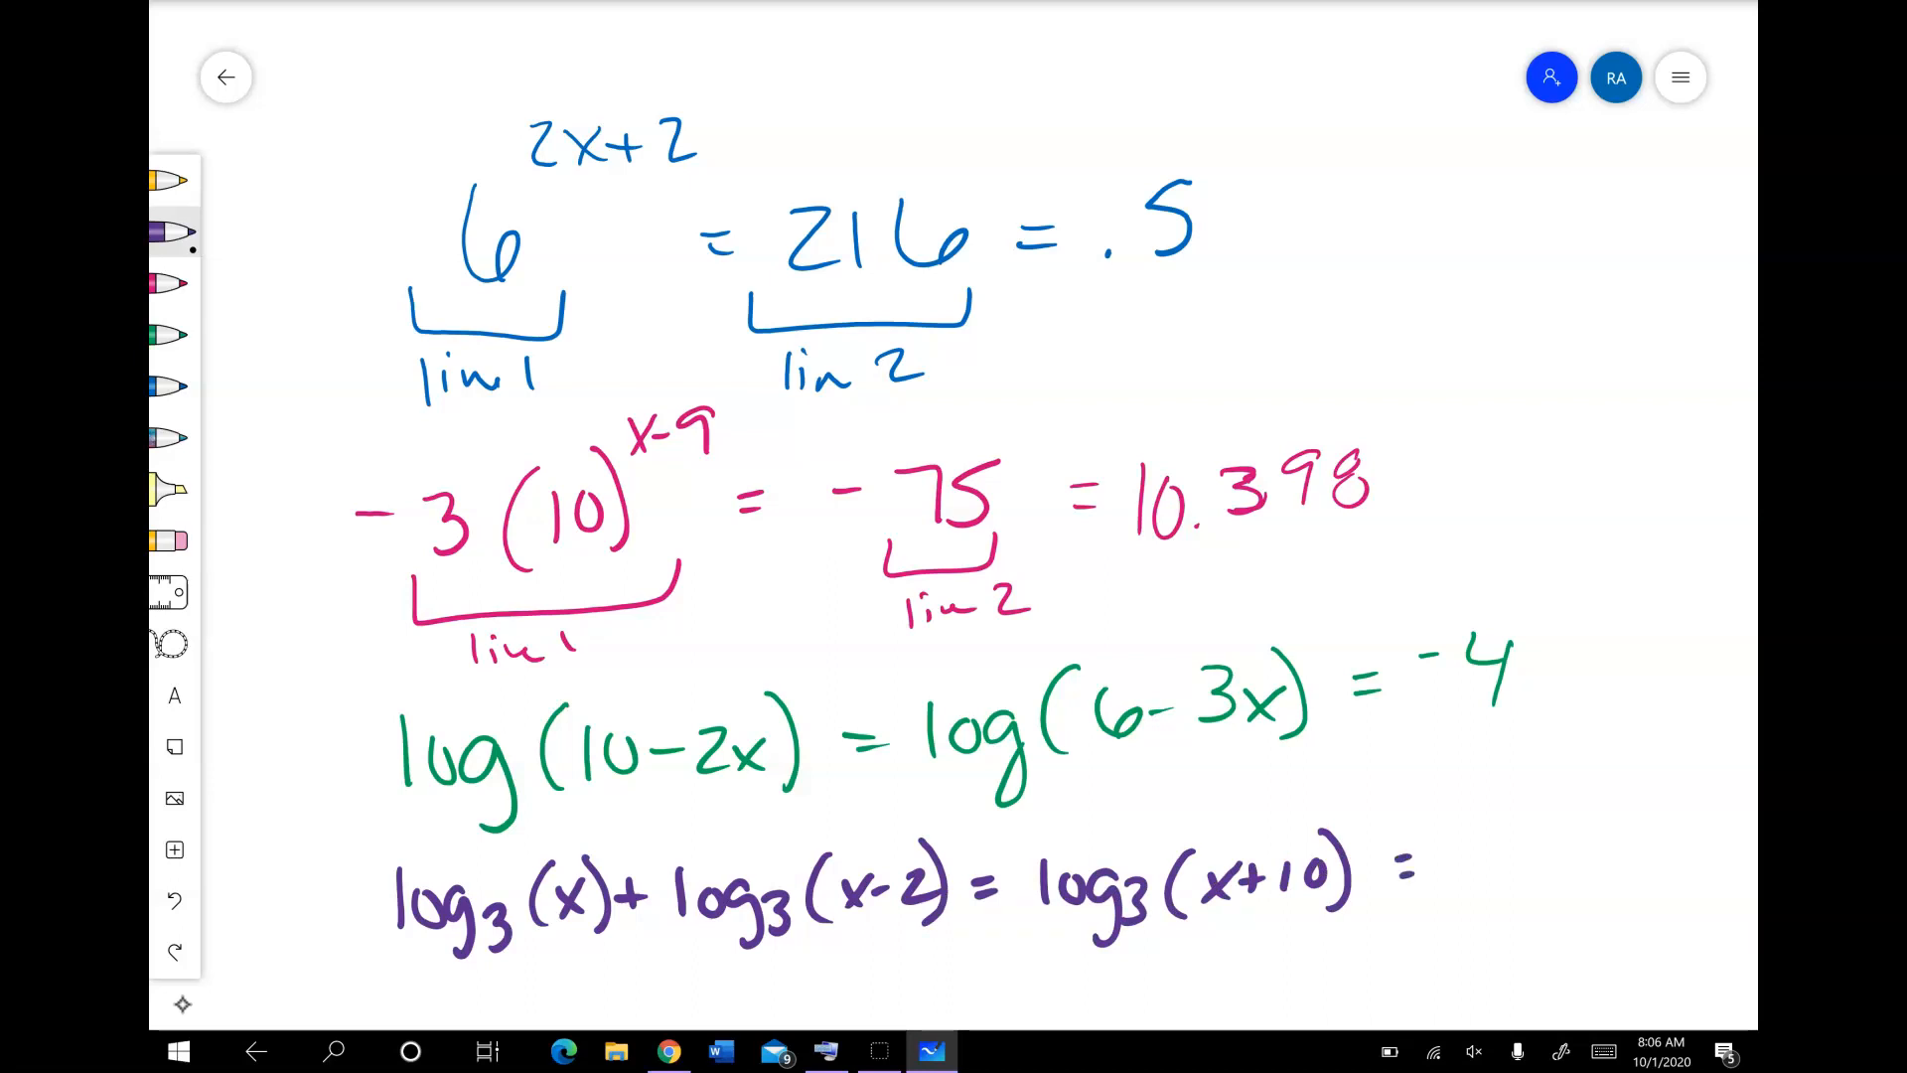
Step: Switch to Desmos and replace the previous problem's expressions with y = log₃(x) as the first expression
left_click(671, 1053)
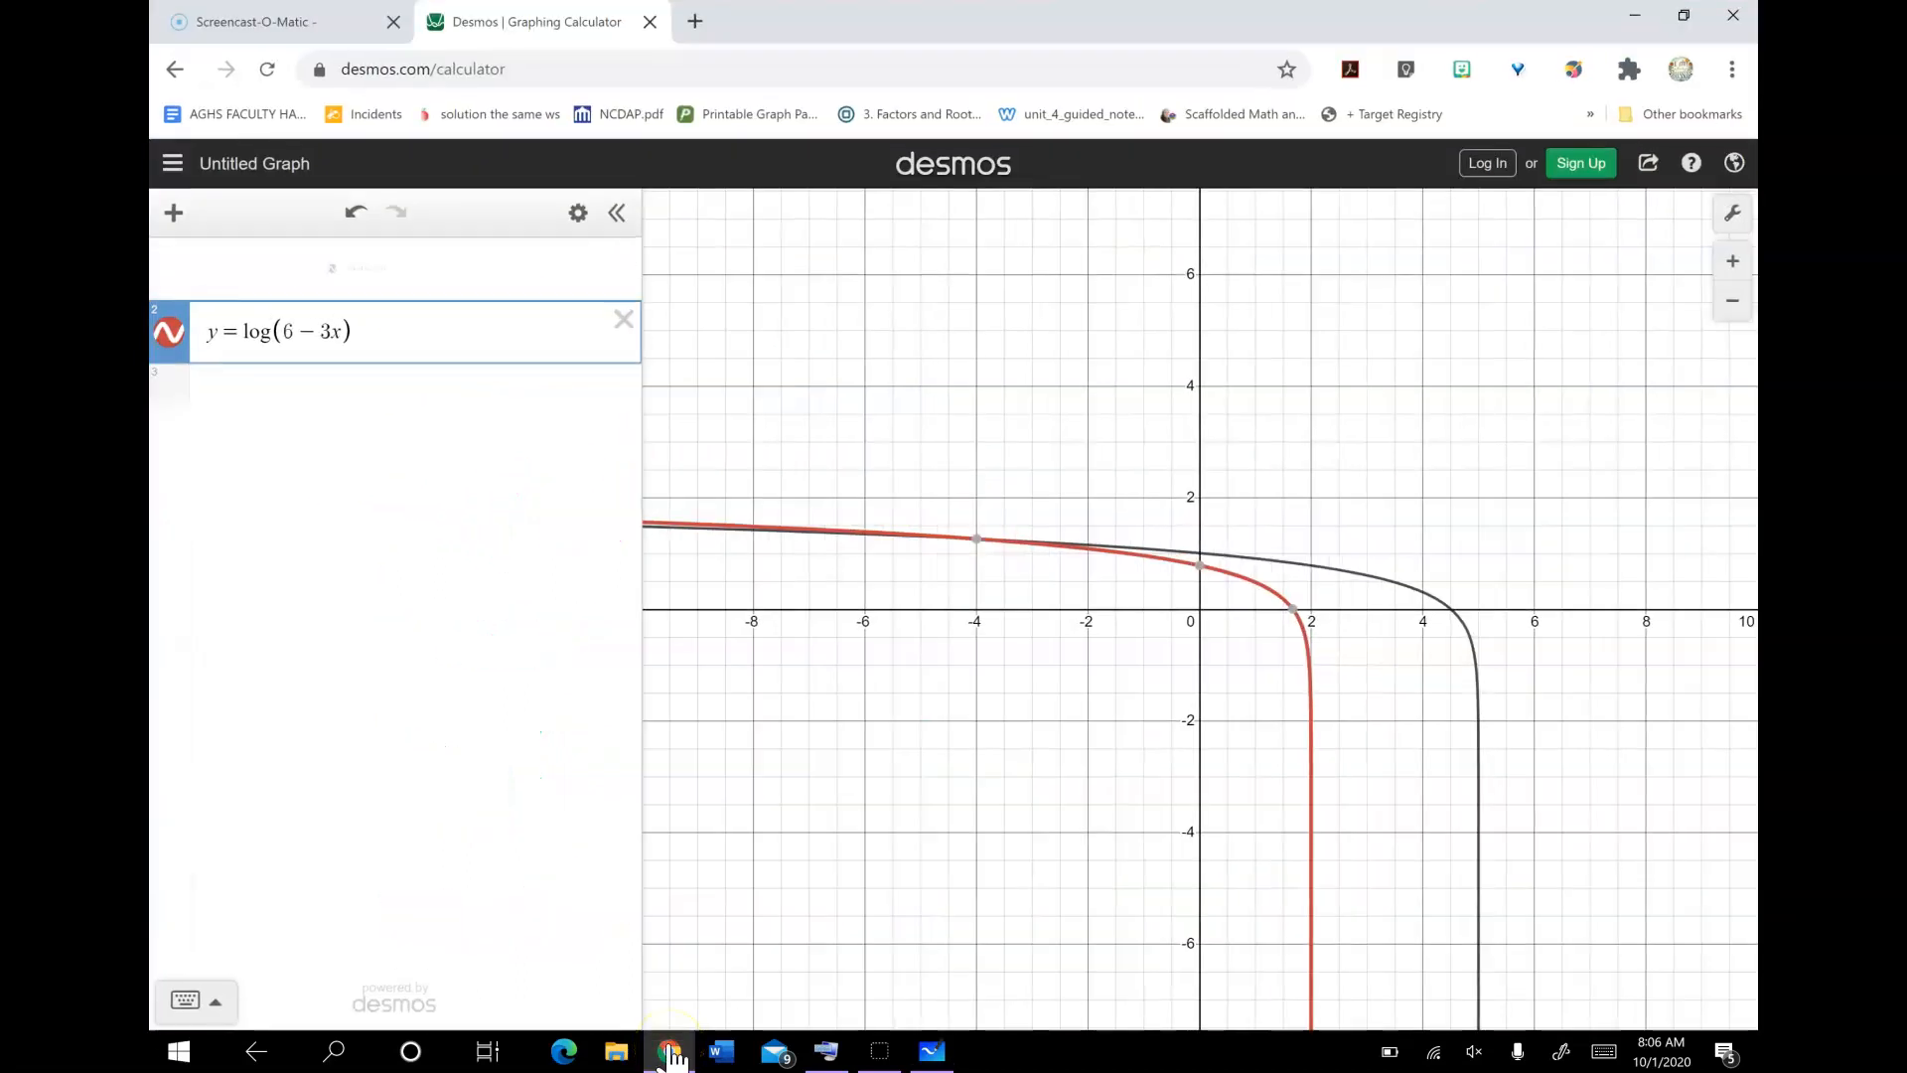
left_click(624, 256)
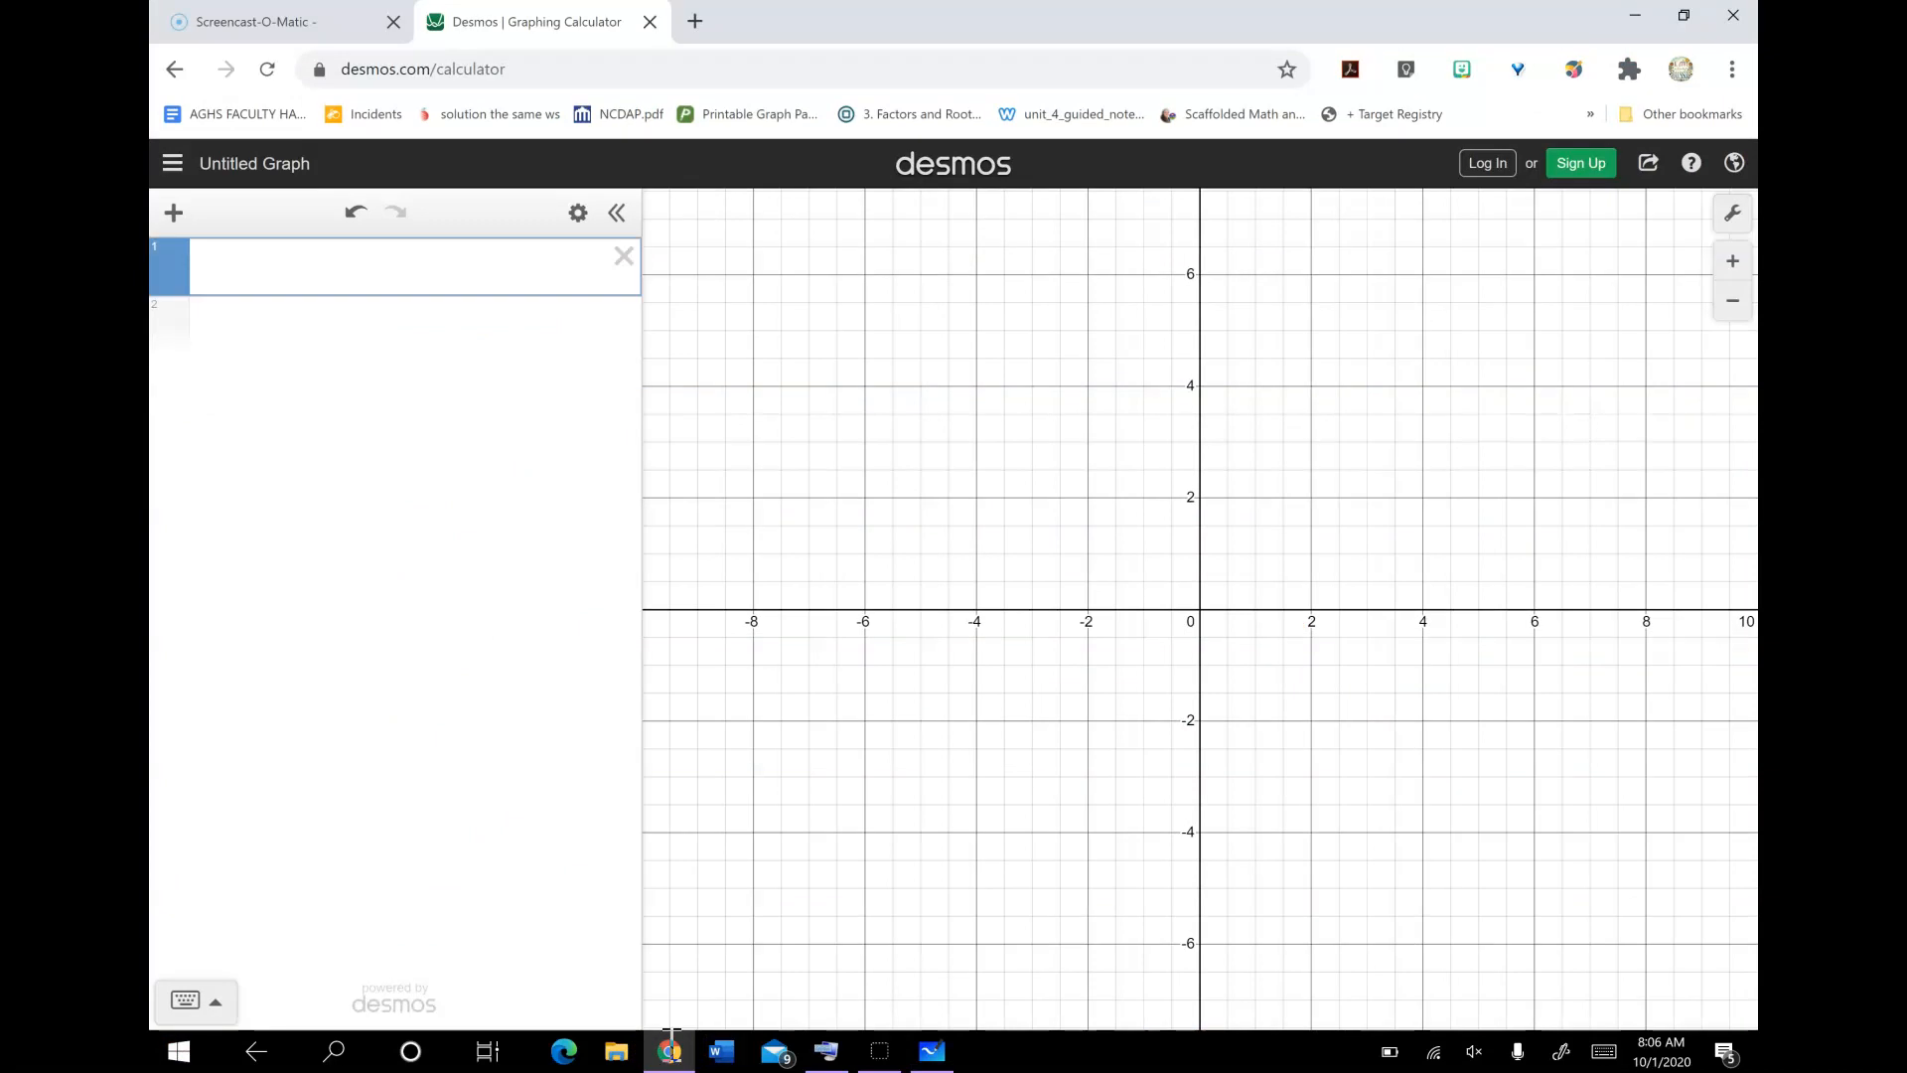
type("y=")
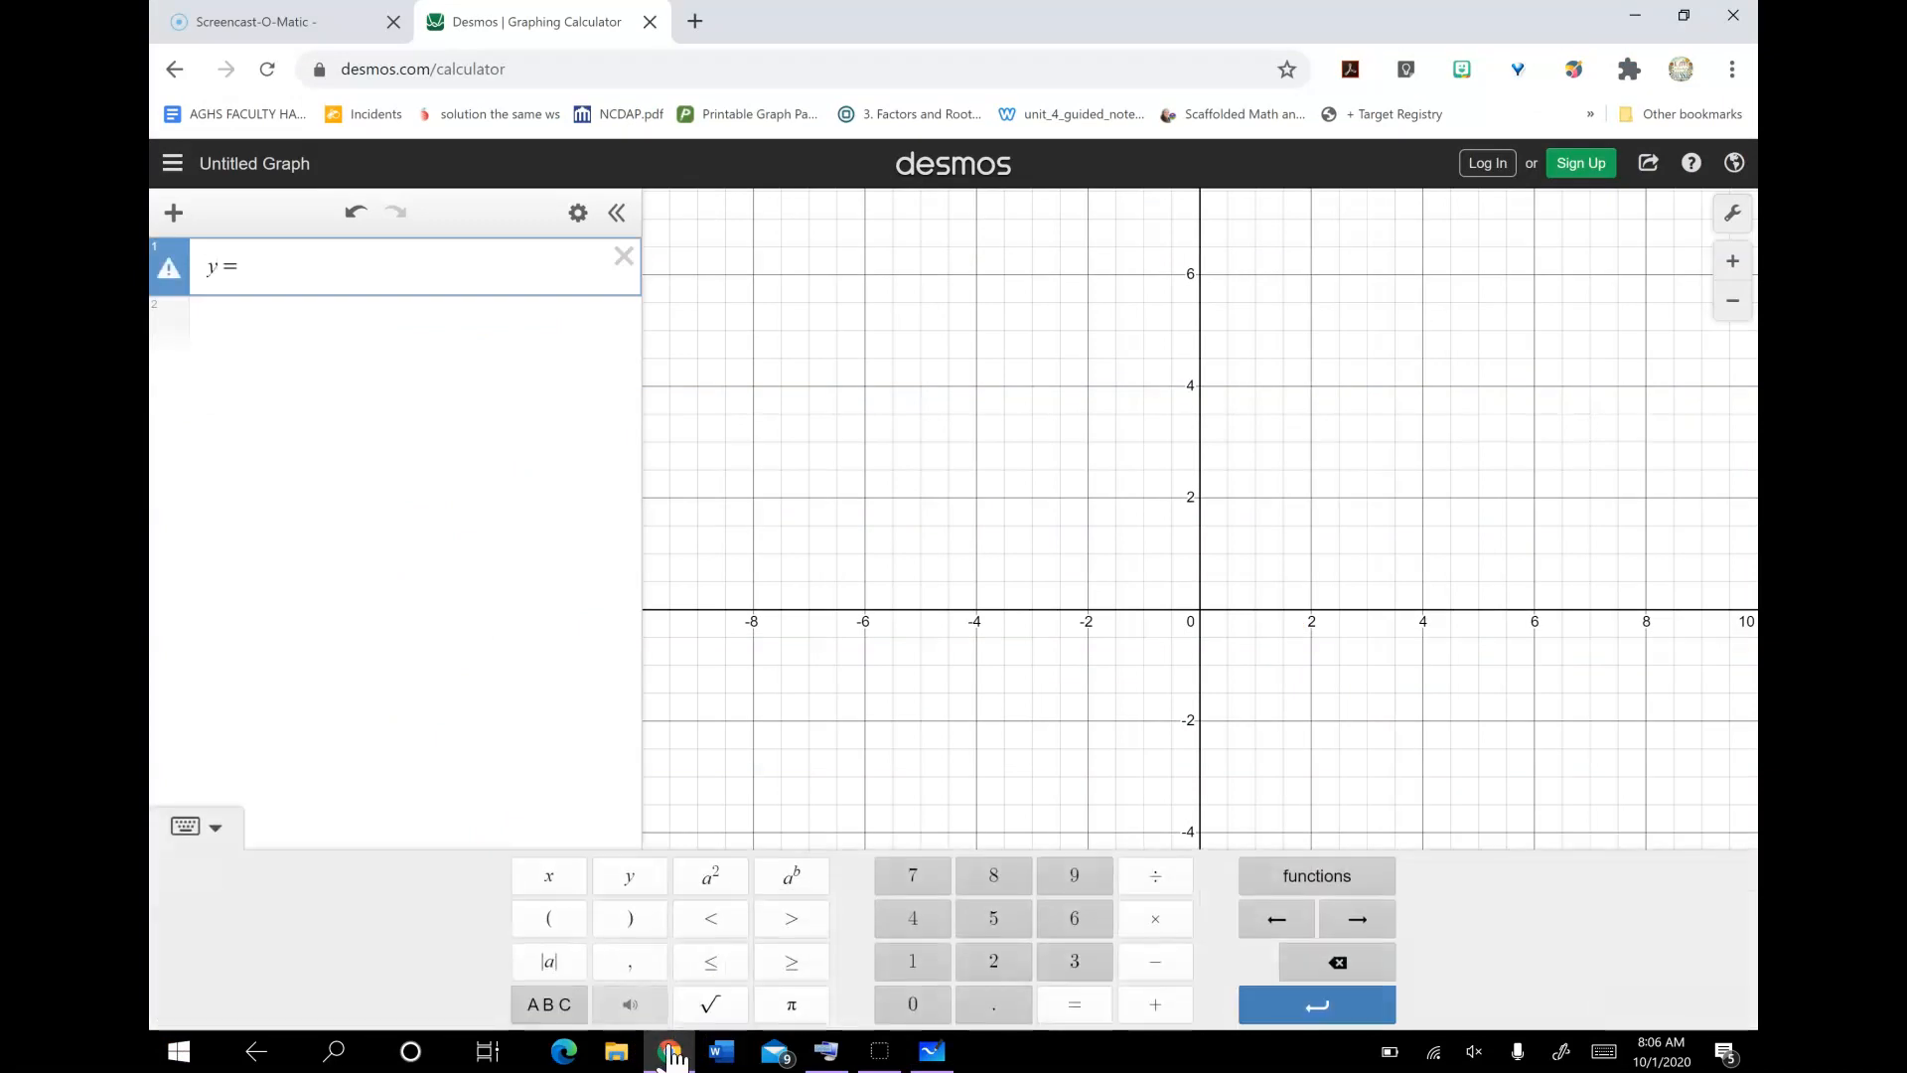
left_click(1317, 876)
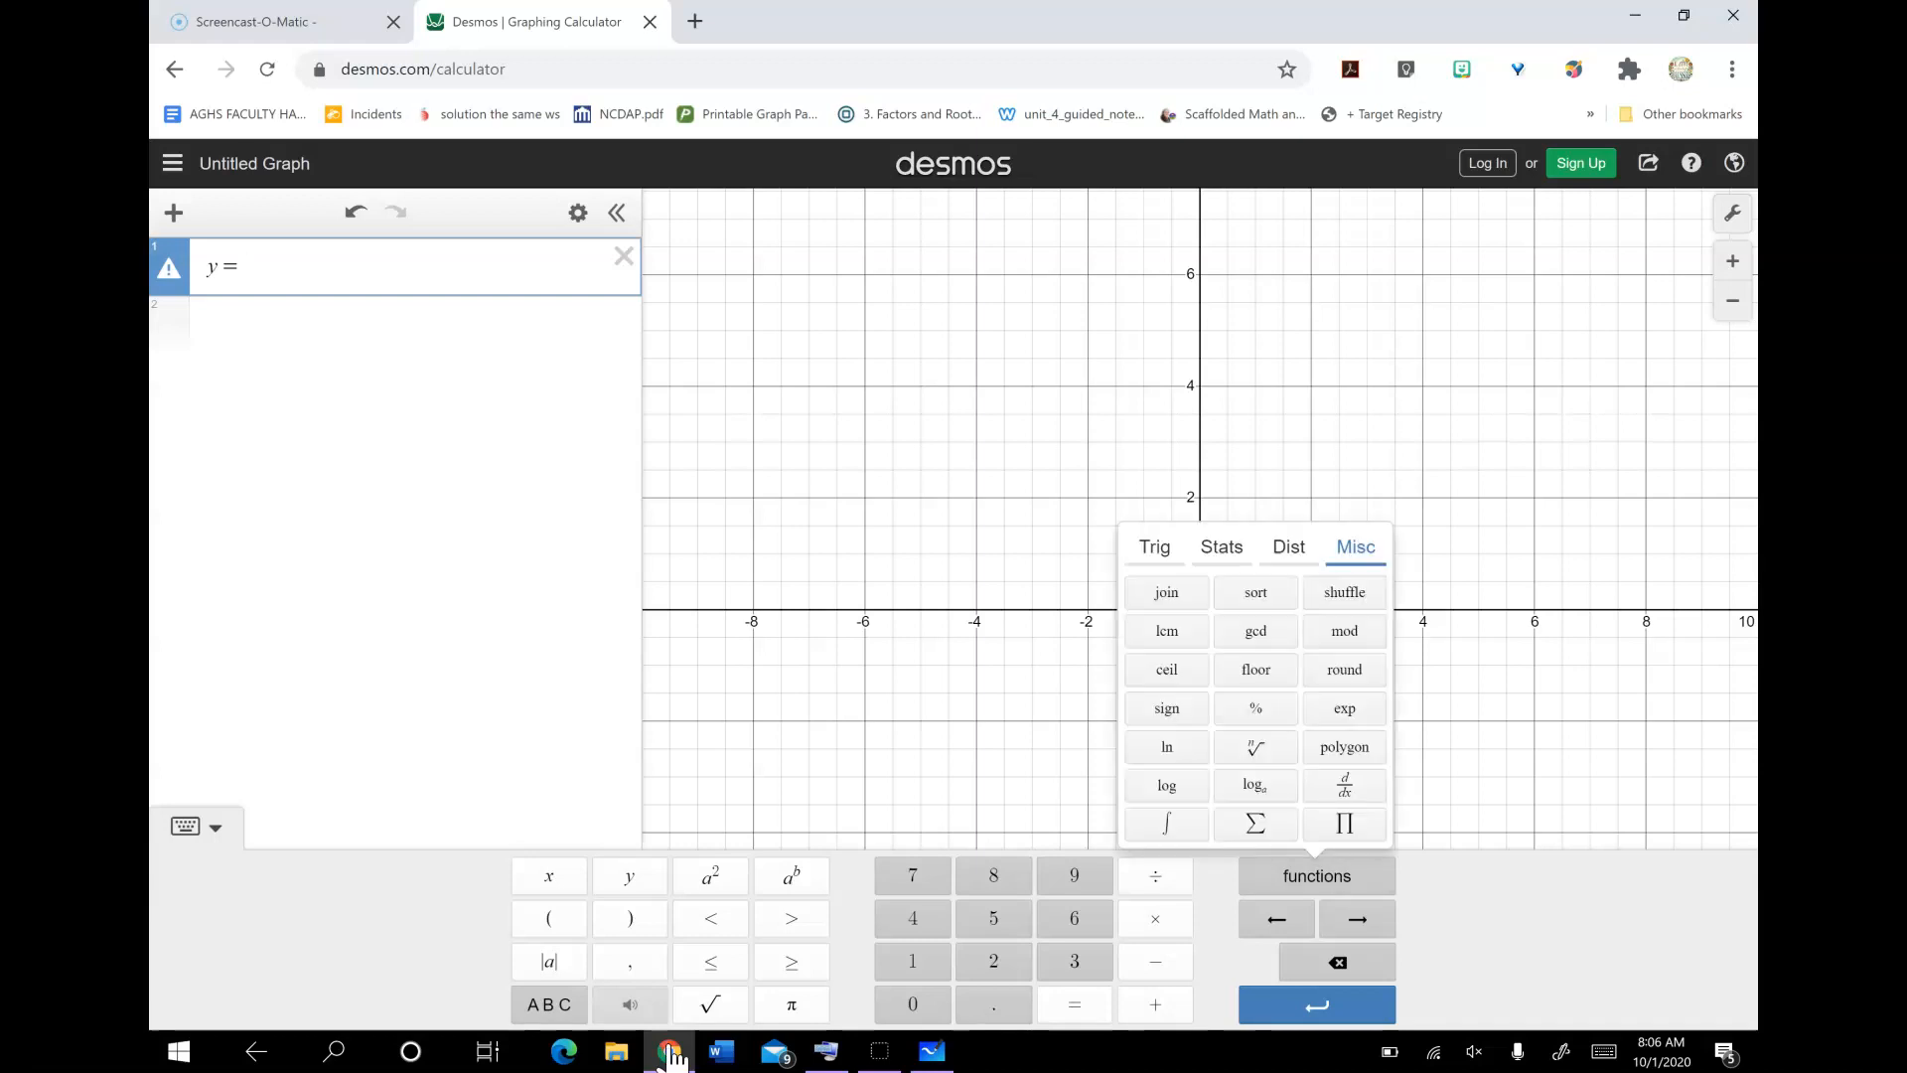
left_click(1167, 786)
type("3(")
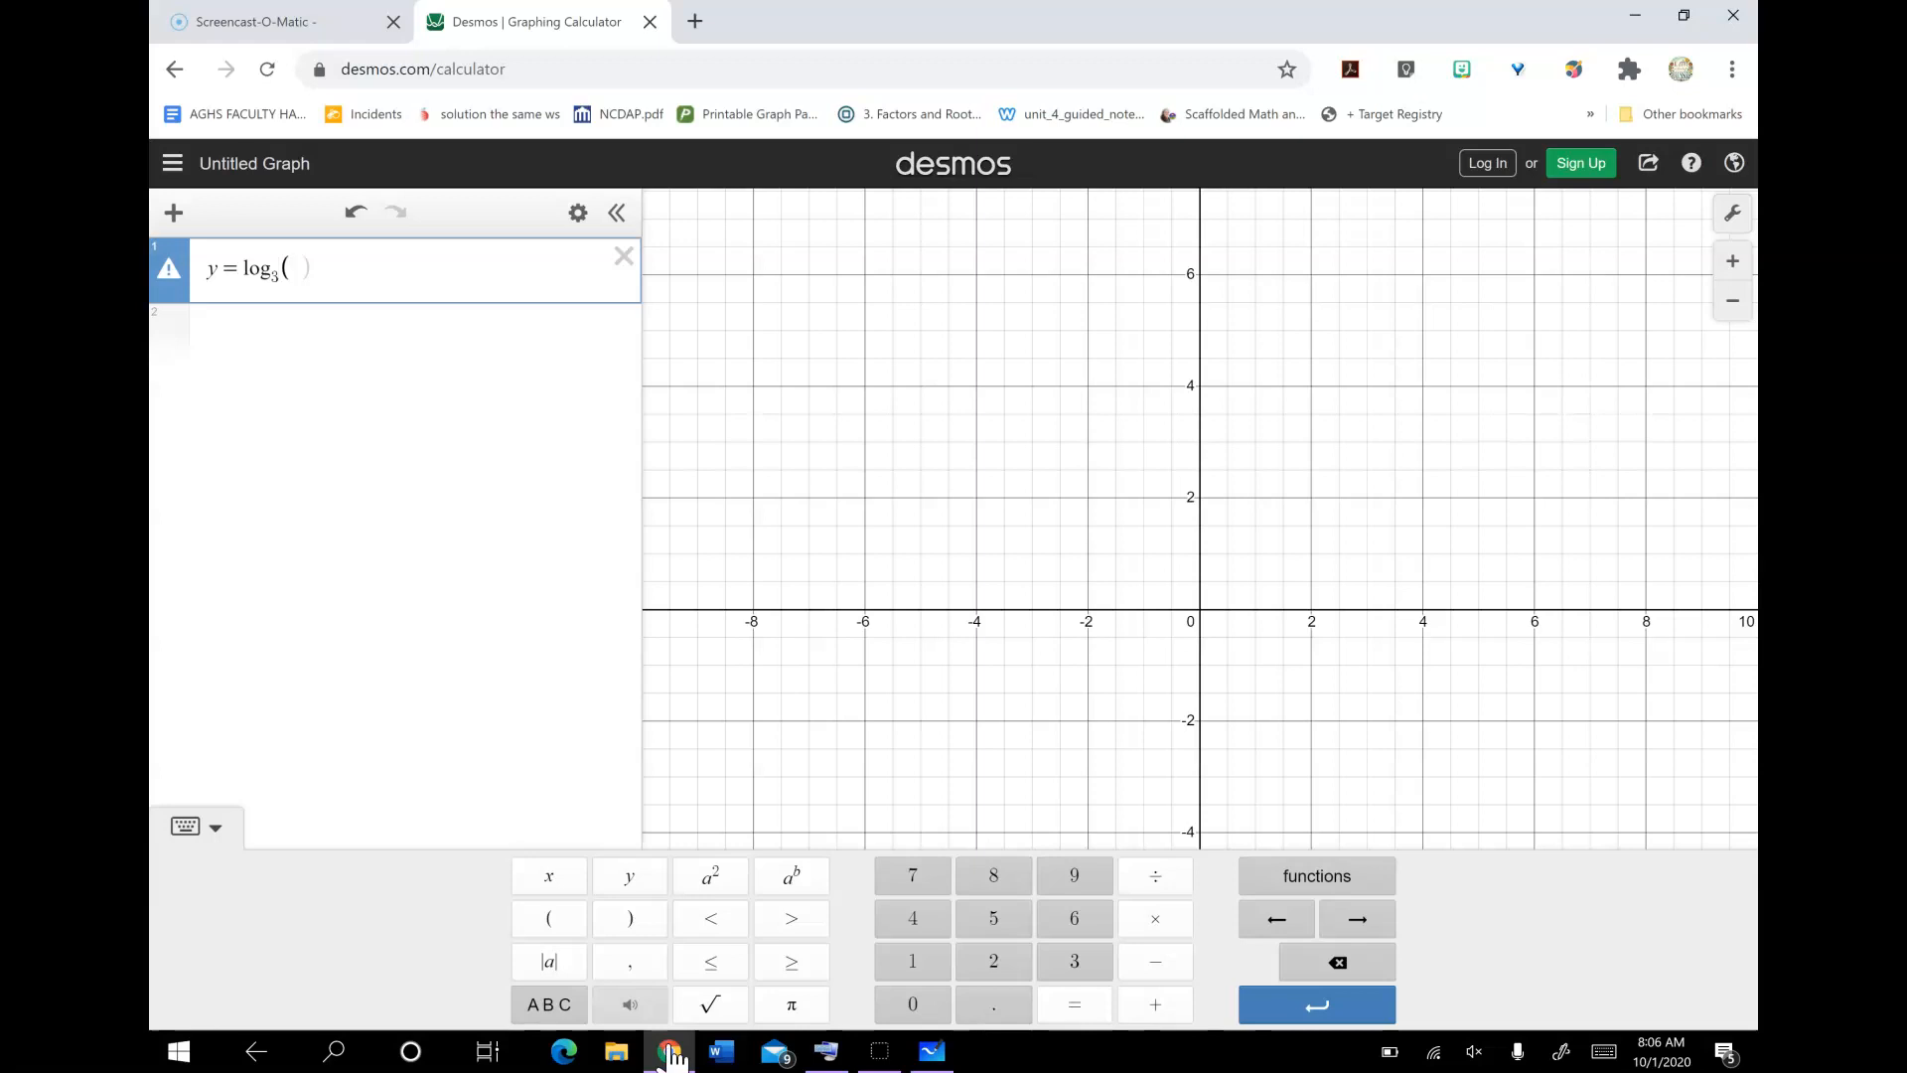
key("Right")
left_click(550, 876)
key("Right")
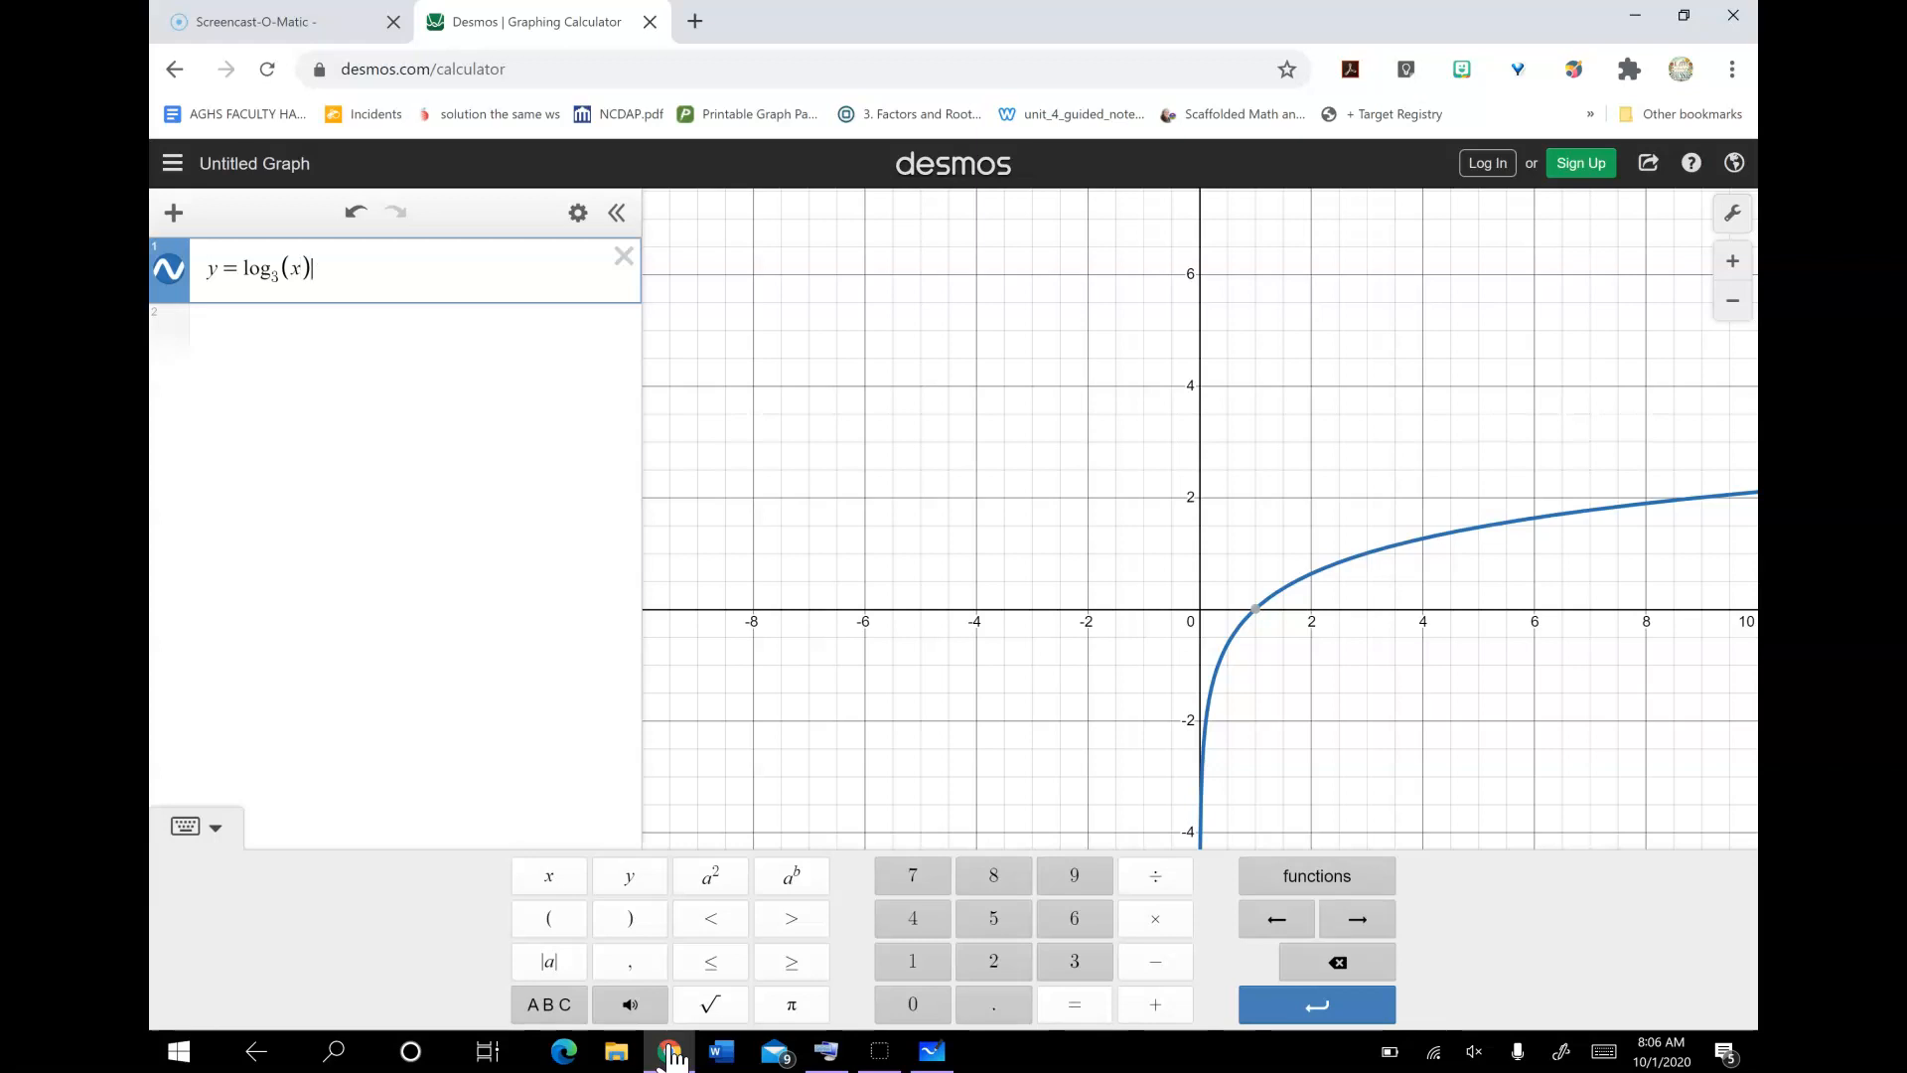
Step: Extend the first expression with + log₃(x - 2), using the built-in log function with a custom base
left_click(1155, 1004)
left_click(1317, 876)
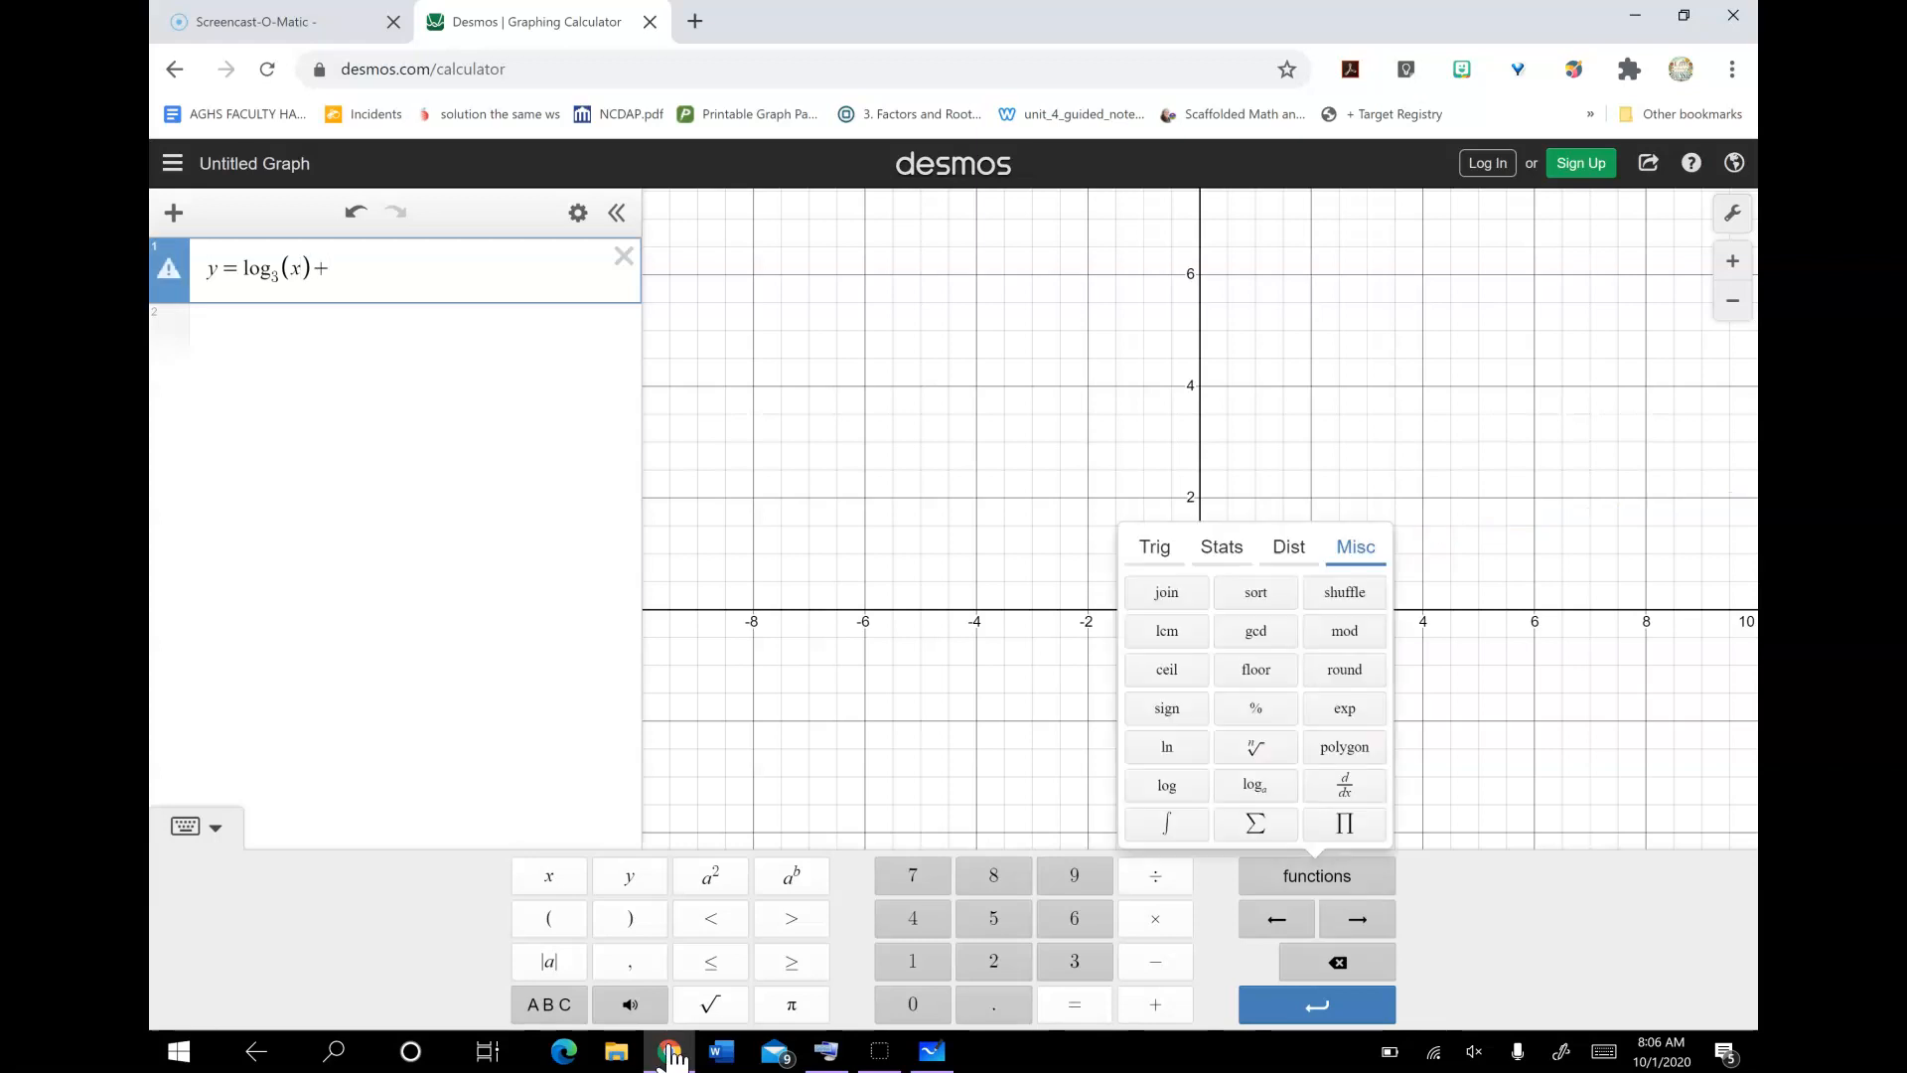
left_click(1255, 784)
type("3(")
key("Right")
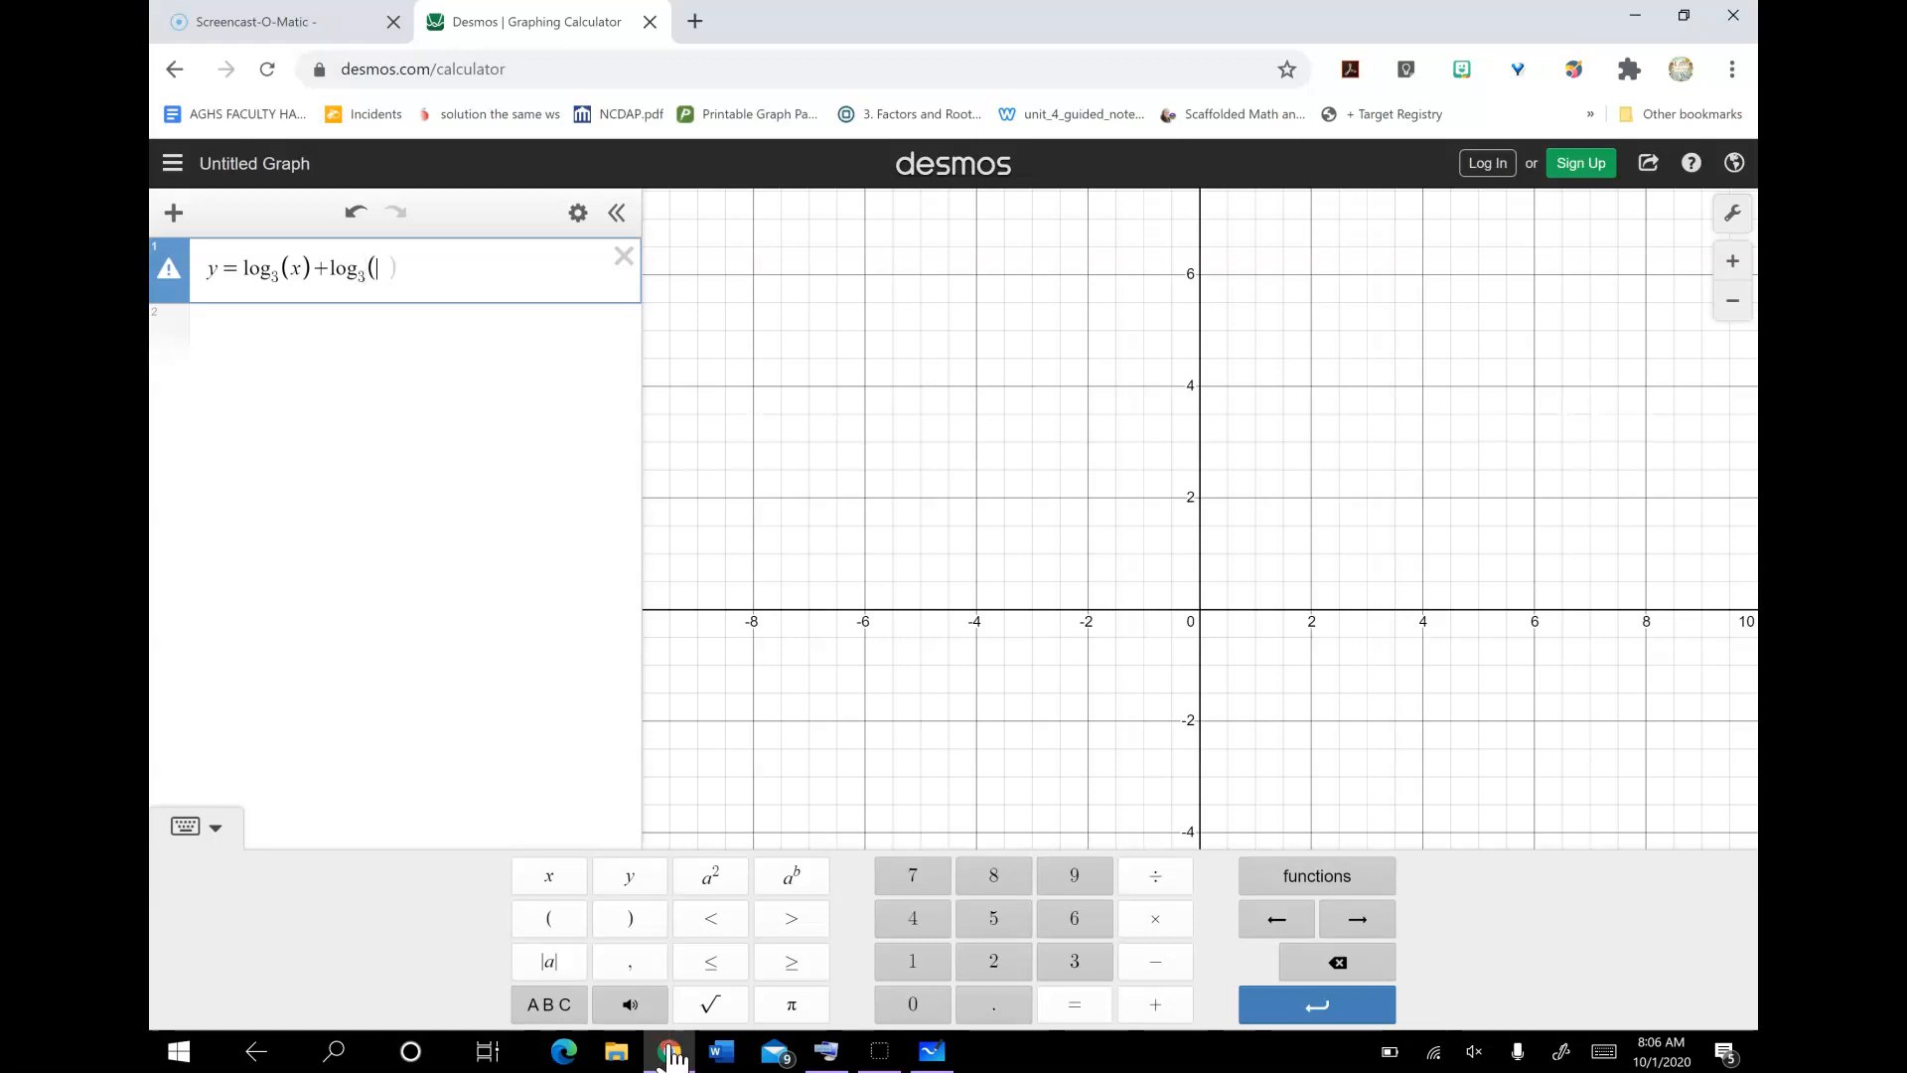
type("x-2")
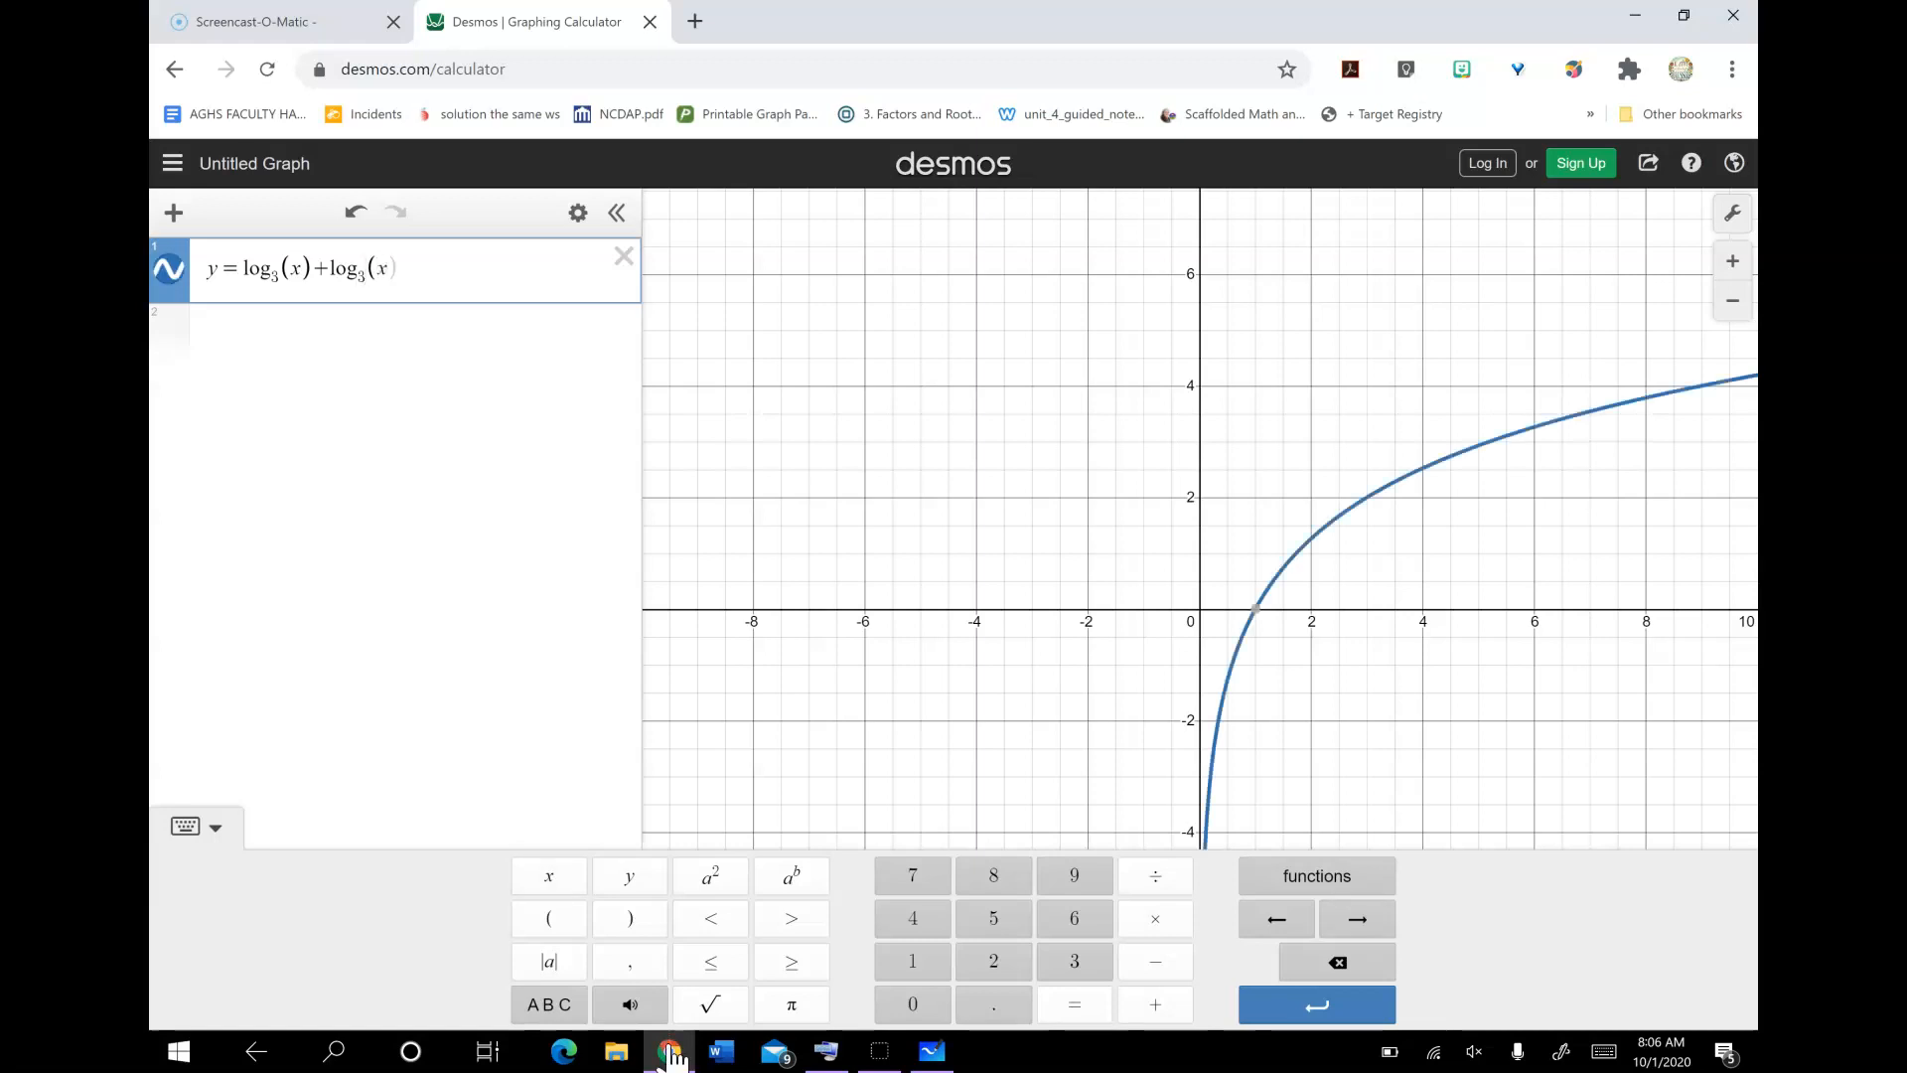
type(")")
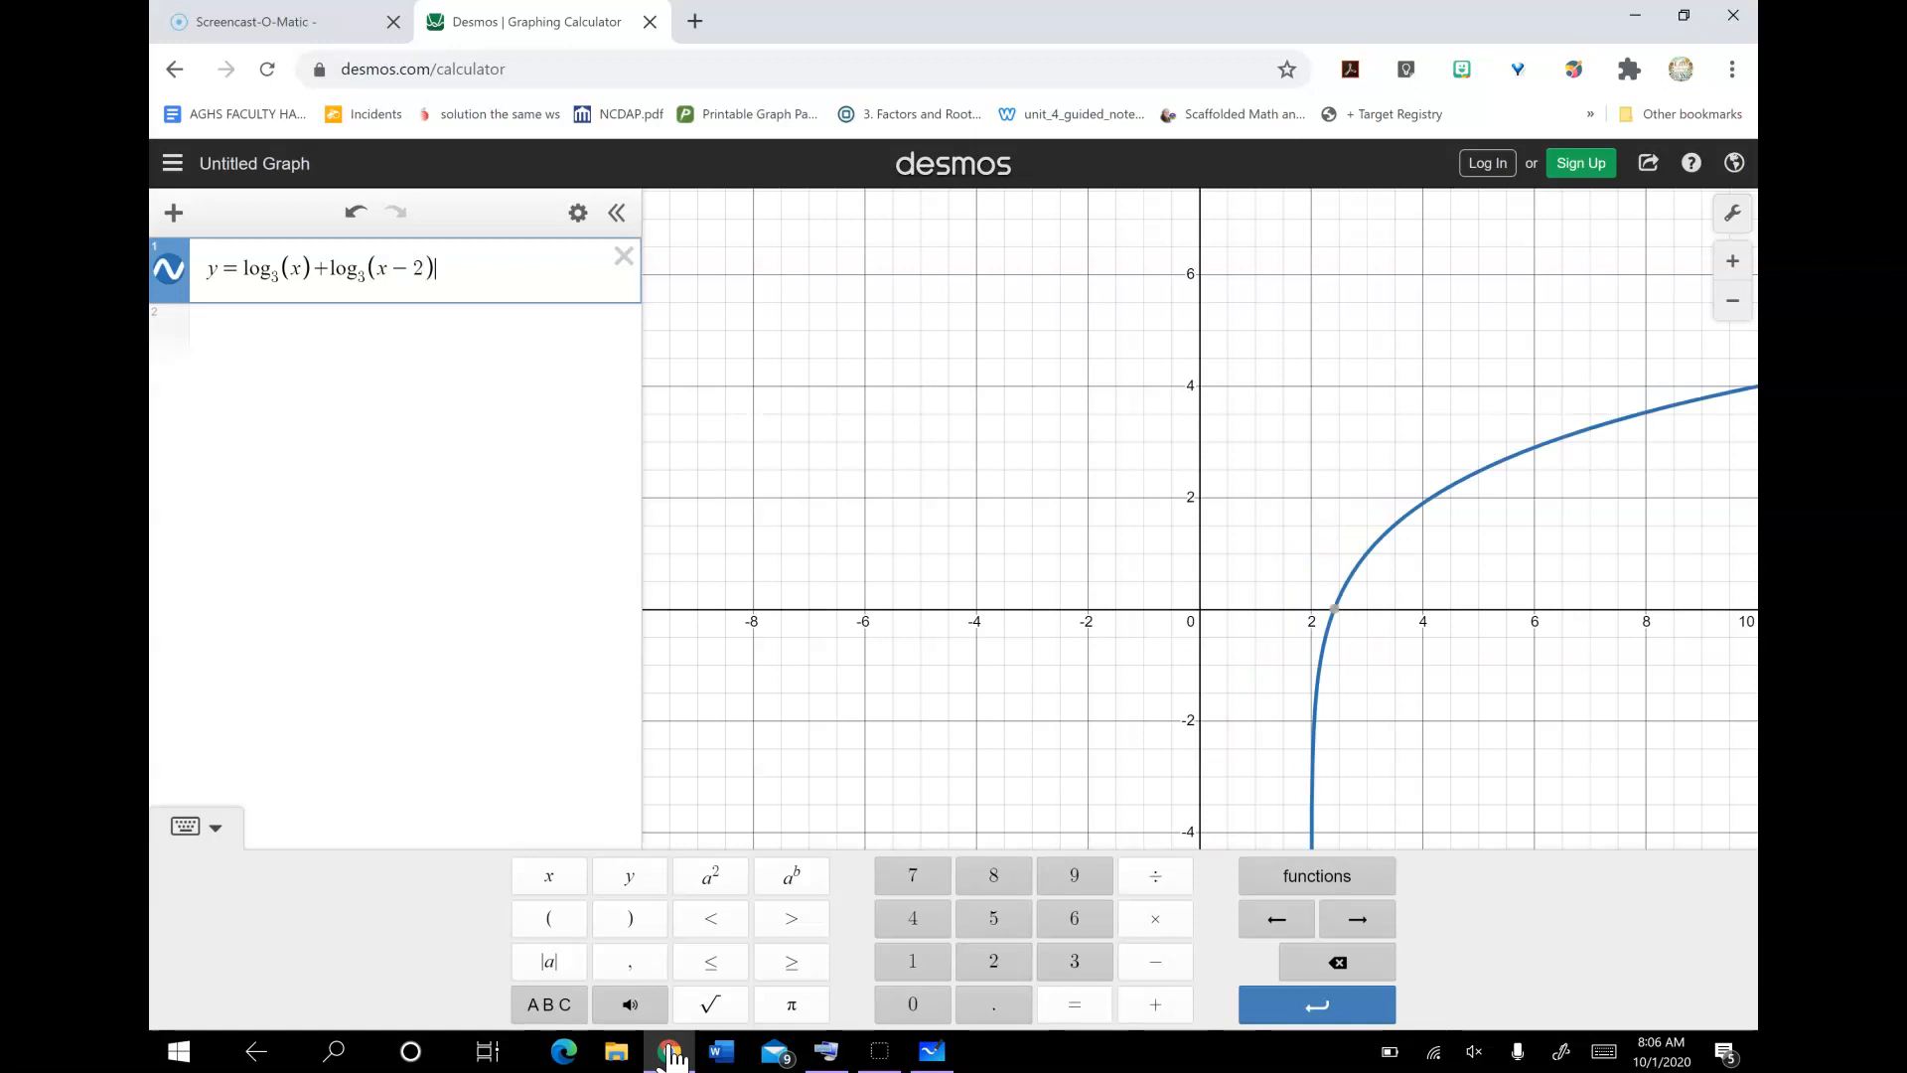
Step: Enter y = log₃(x + 10) as the second expression on a new line
key("Return")
type("y=")
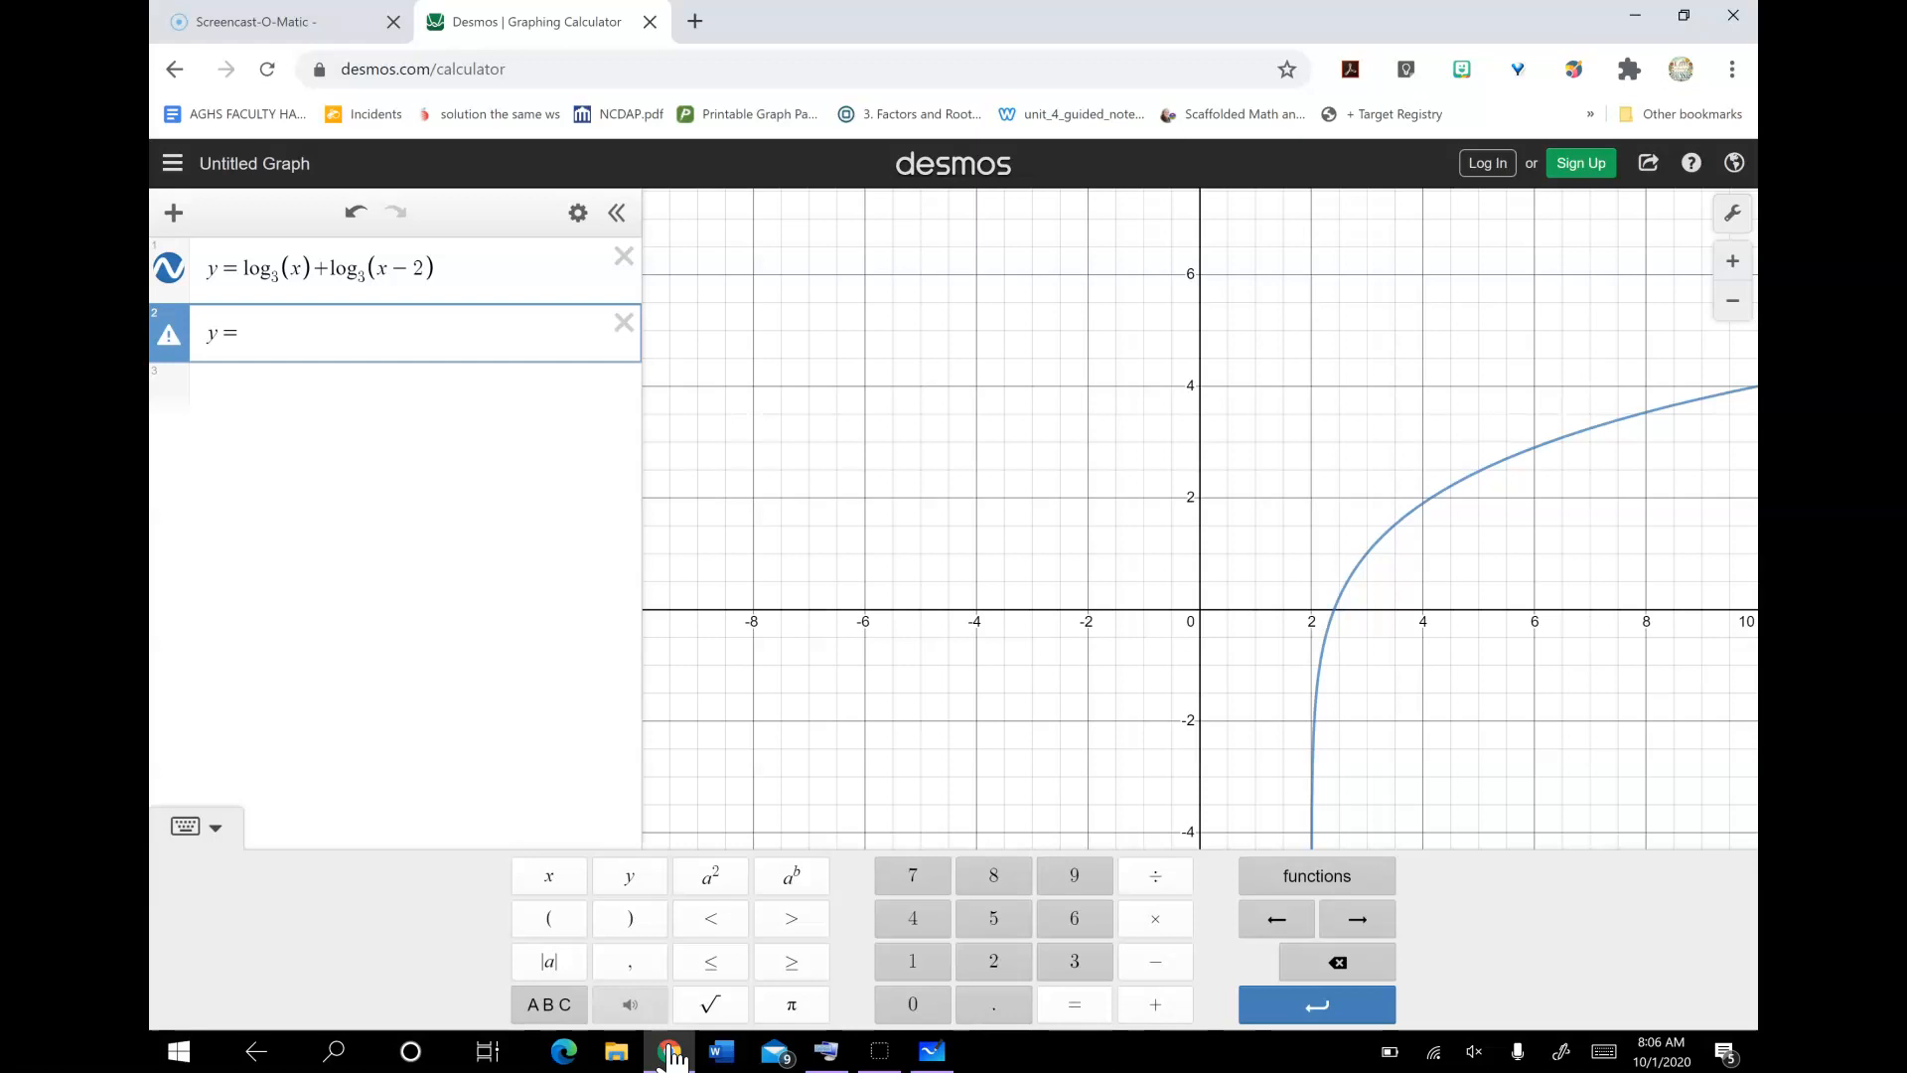
left_click(1317, 876)
left_click(1255, 785)
type("3")
left_click(1357, 919)
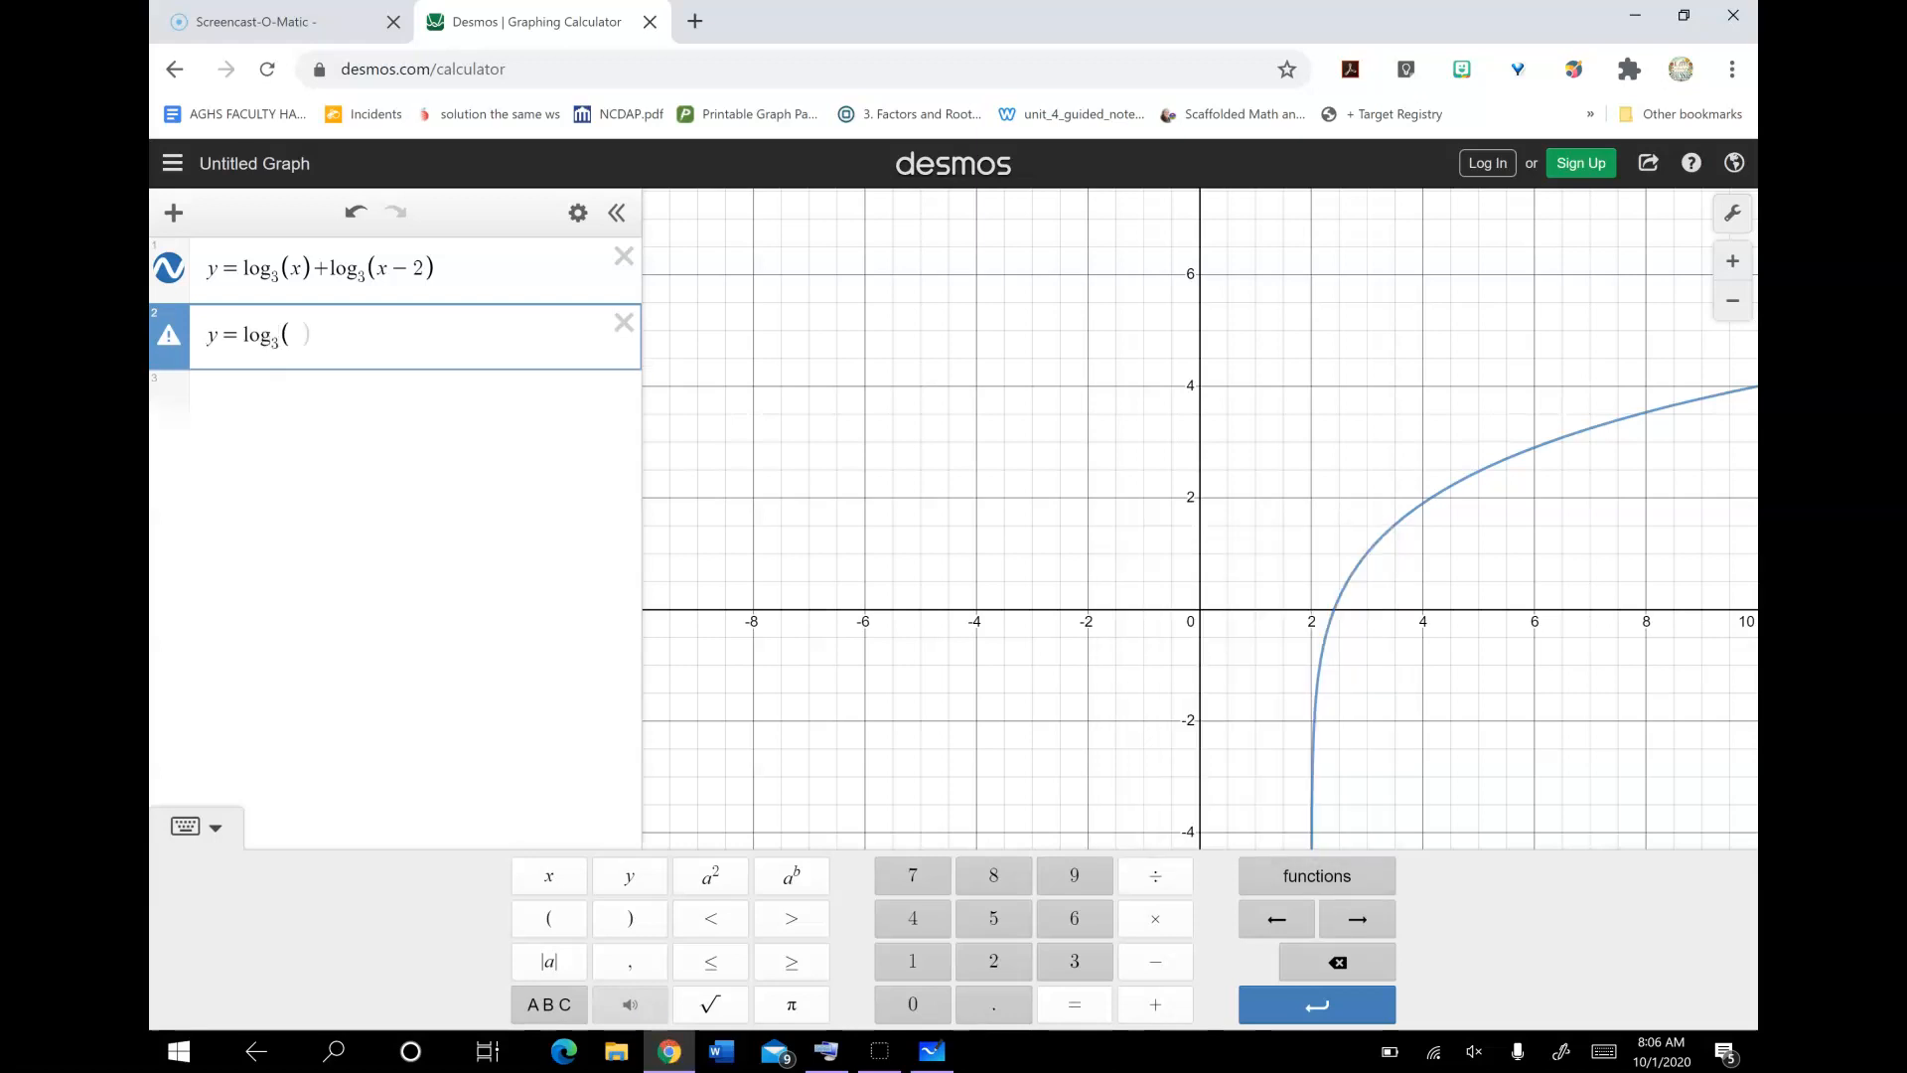
type("x+10")
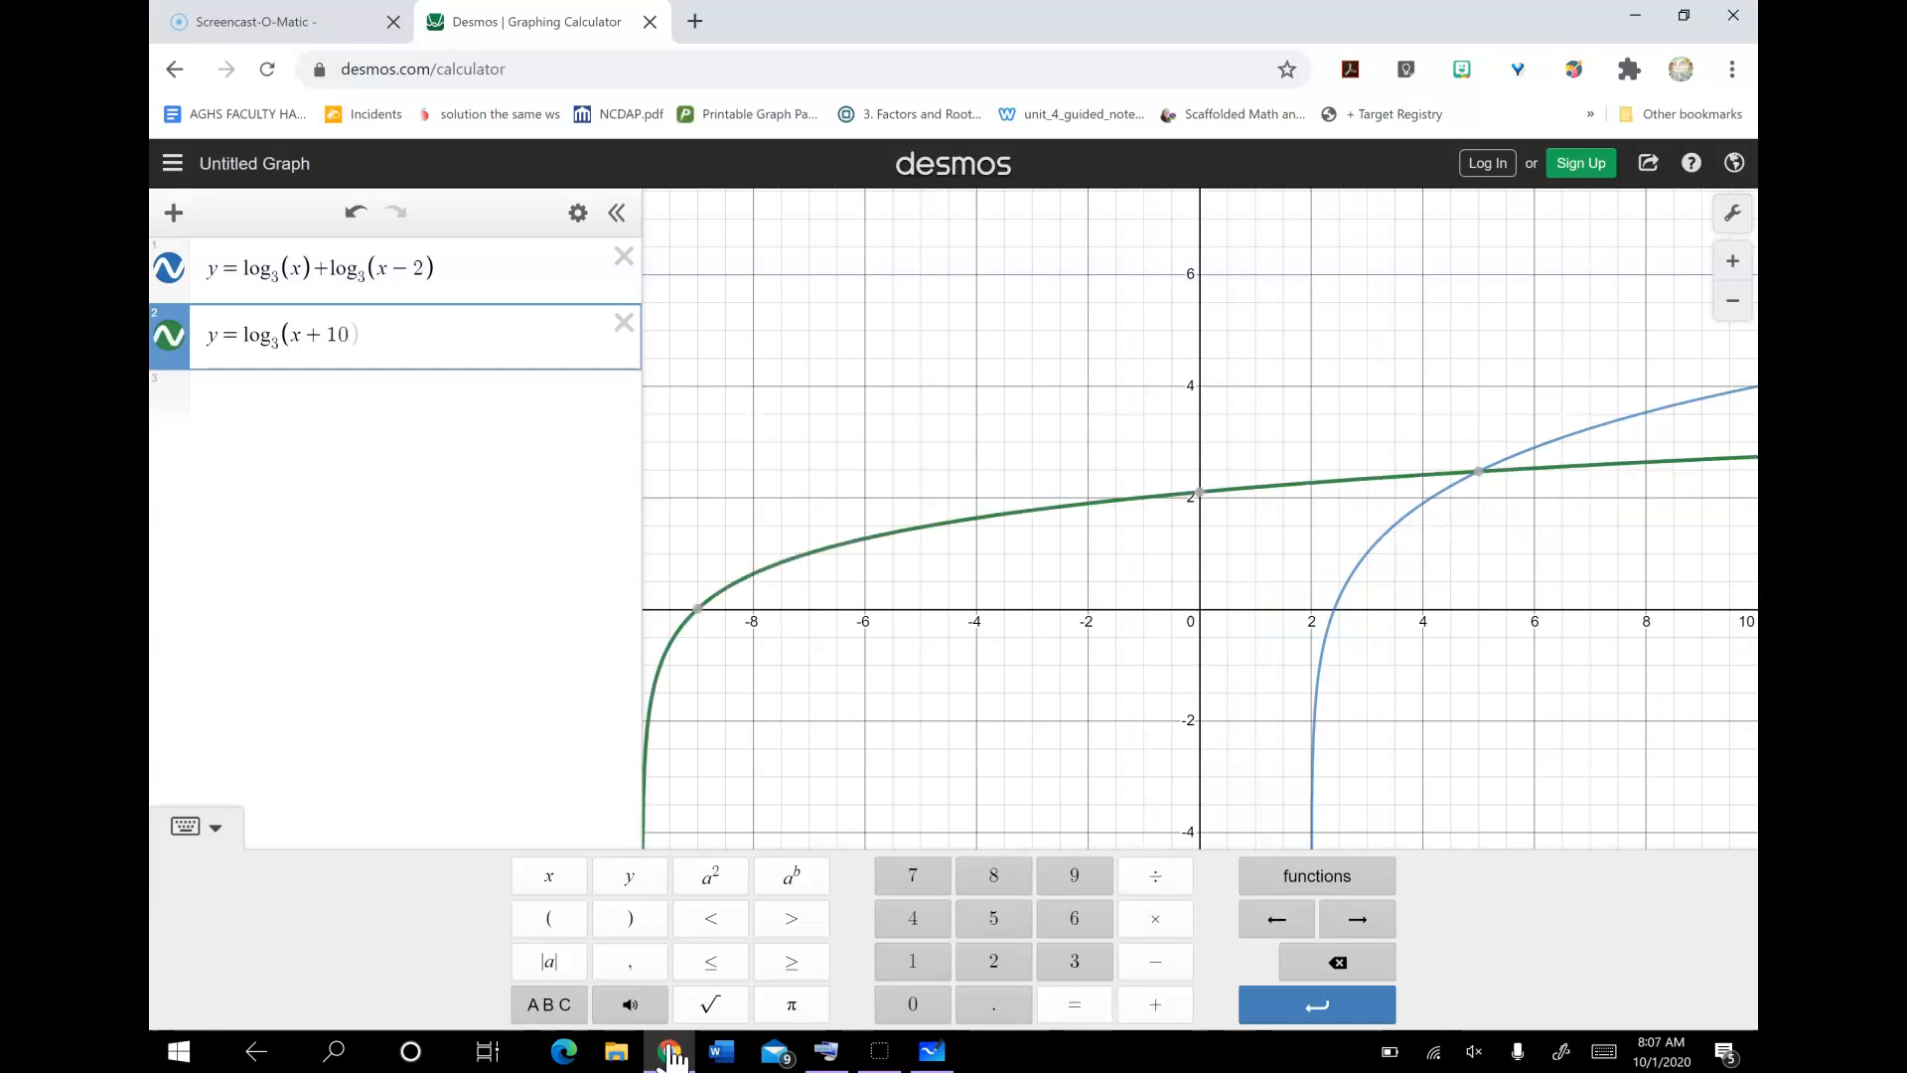
Step: Display the coordinates of the intersection of the two base-3 log curves
left_click_drag(1058, 341, 515, 448)
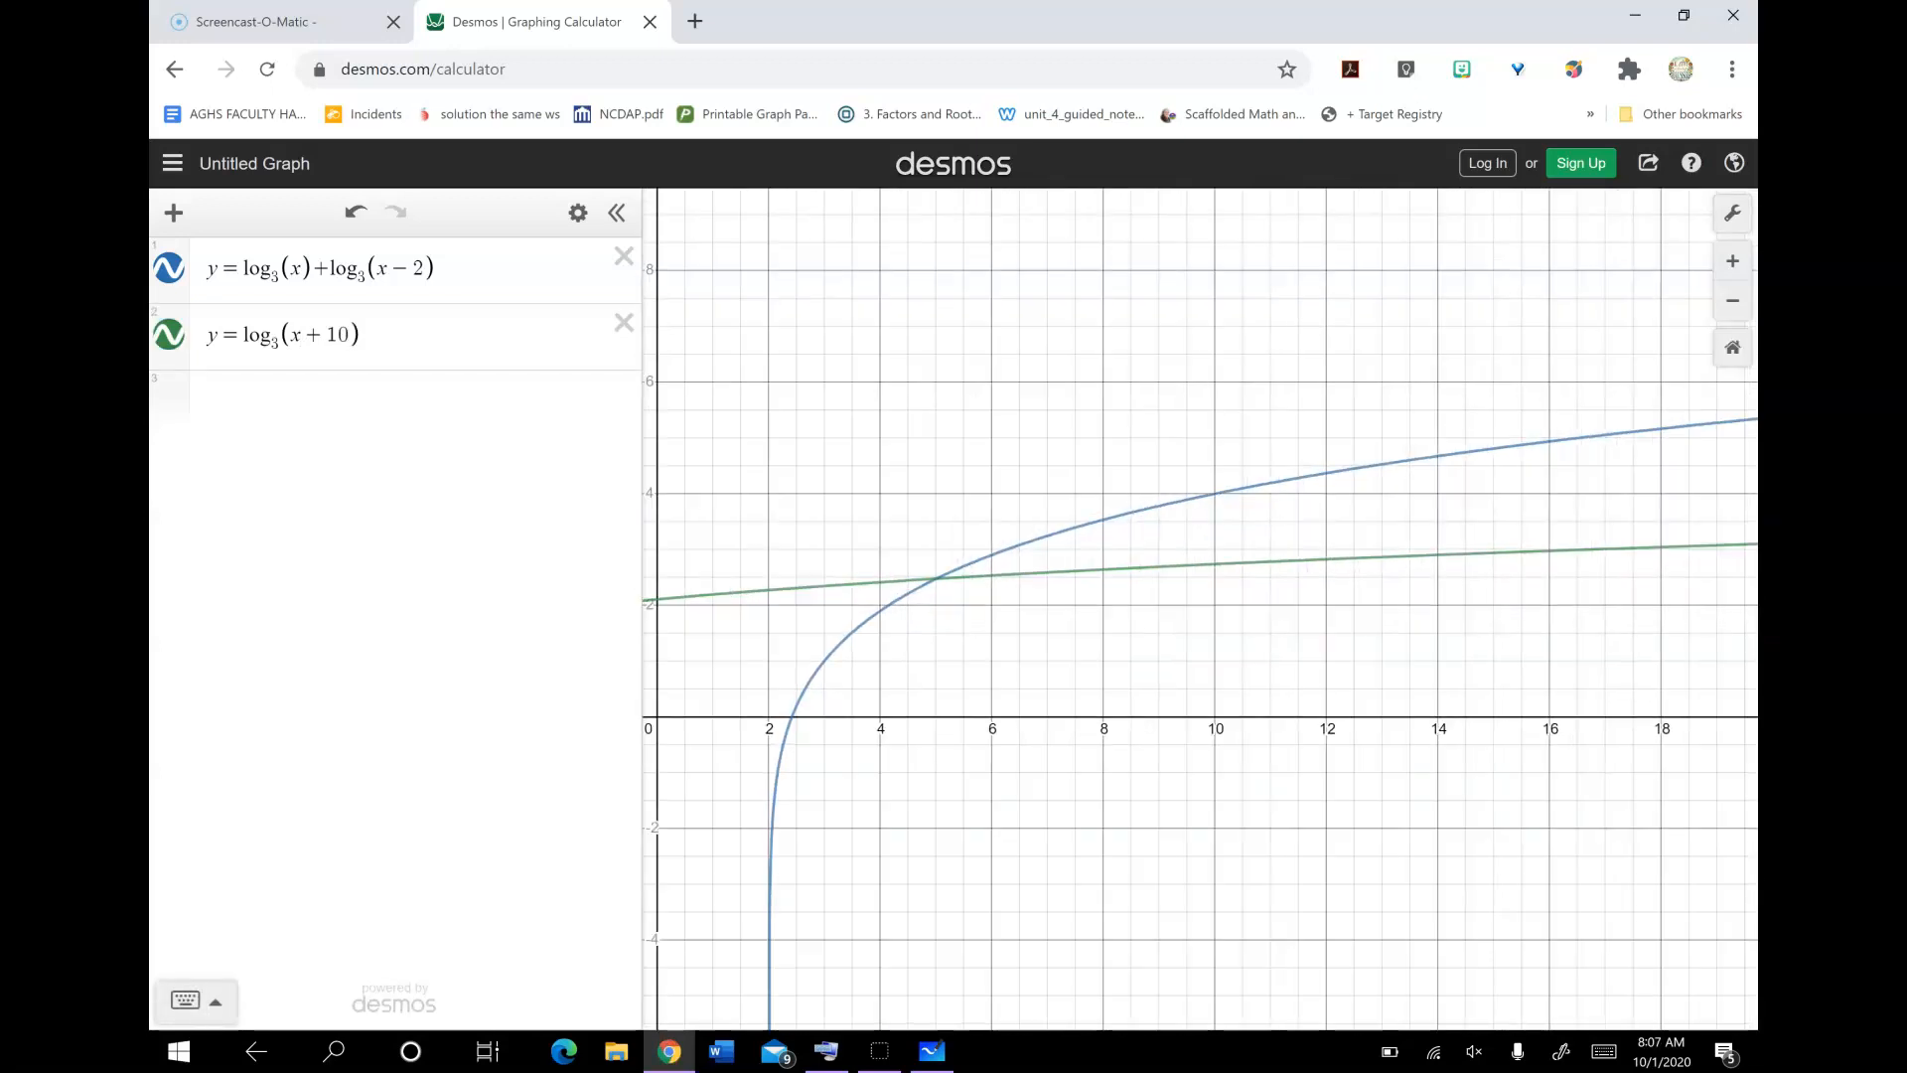
left_click(936, 579)
left_click(937, 579)
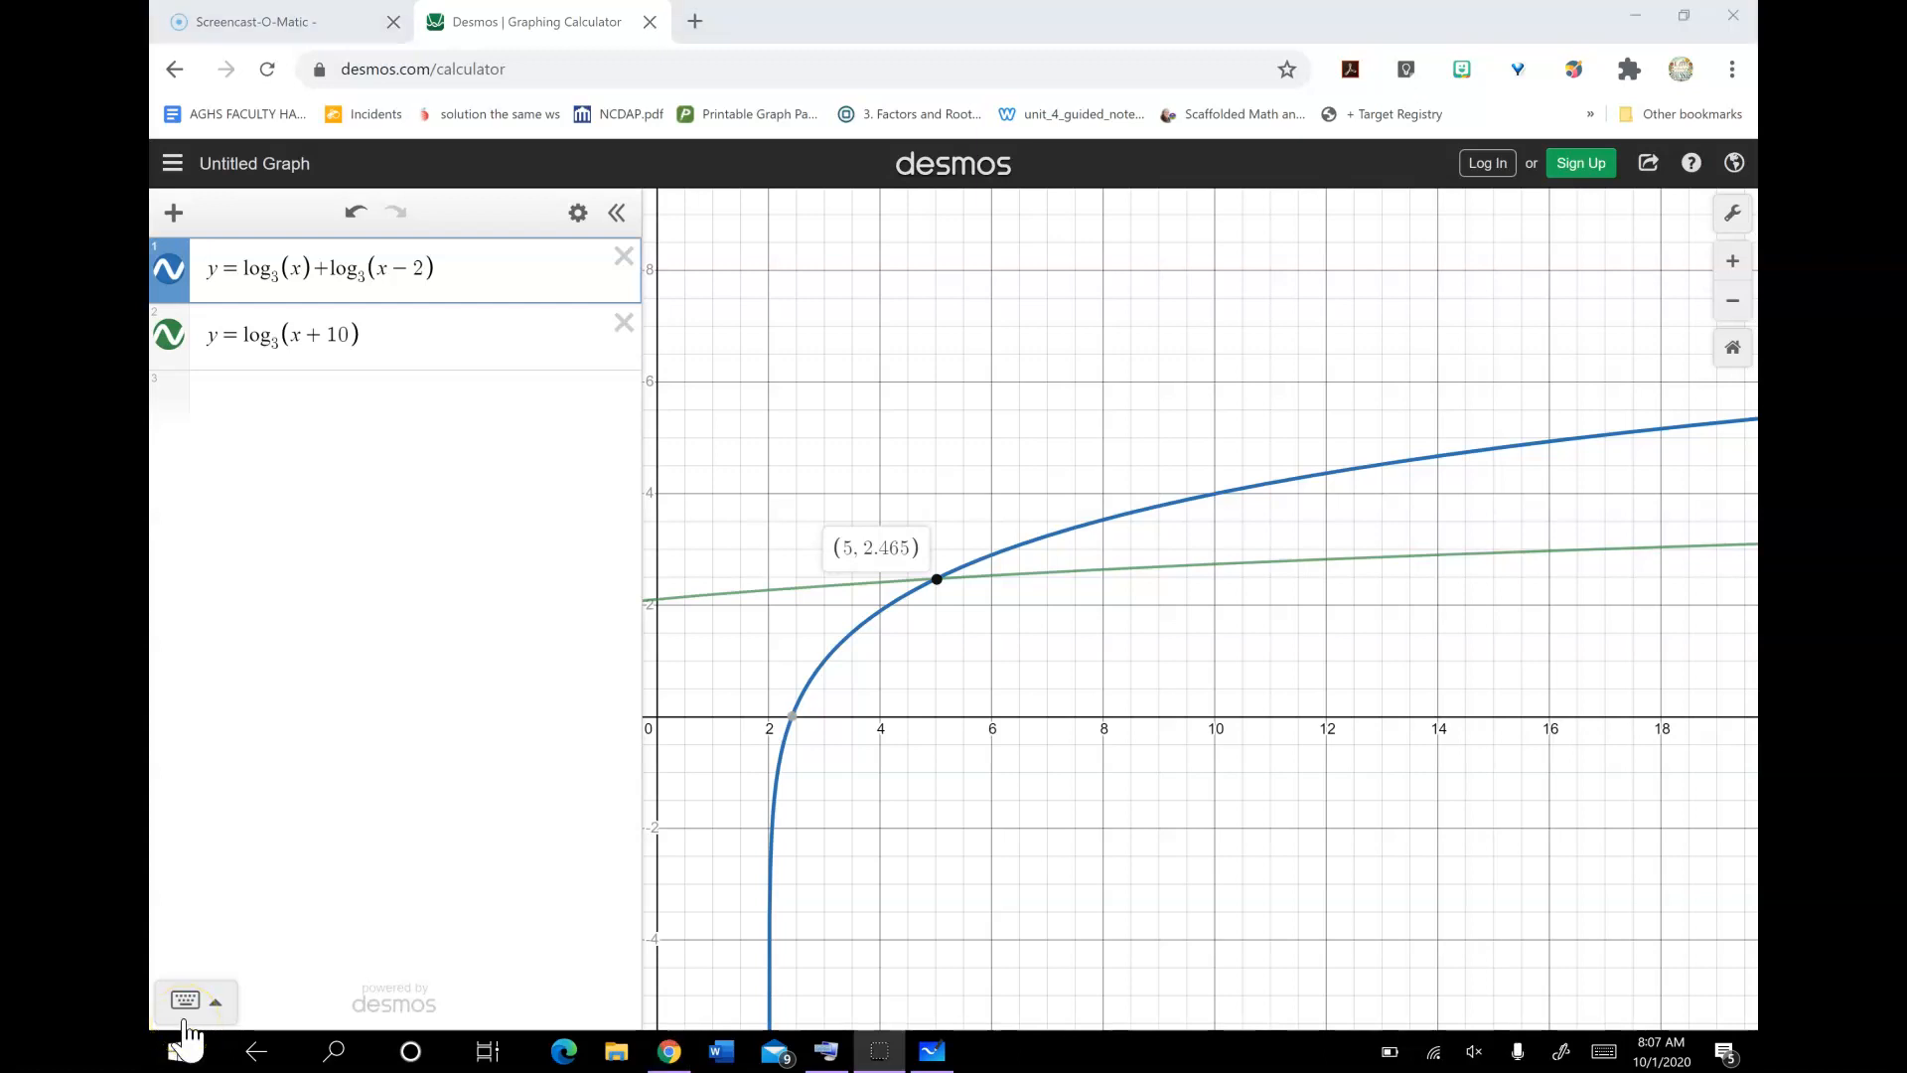
Step: Examine a wider range of the graph for further intersections of the two curves, and display the intersection's coordinates again
left_click(1732, 301)
left_click_drag(1192, 844, 1248, 318)
left_click_drag(1192, 745, 1301, 838)
left_click_drag(1341, 477, 1008, 856)
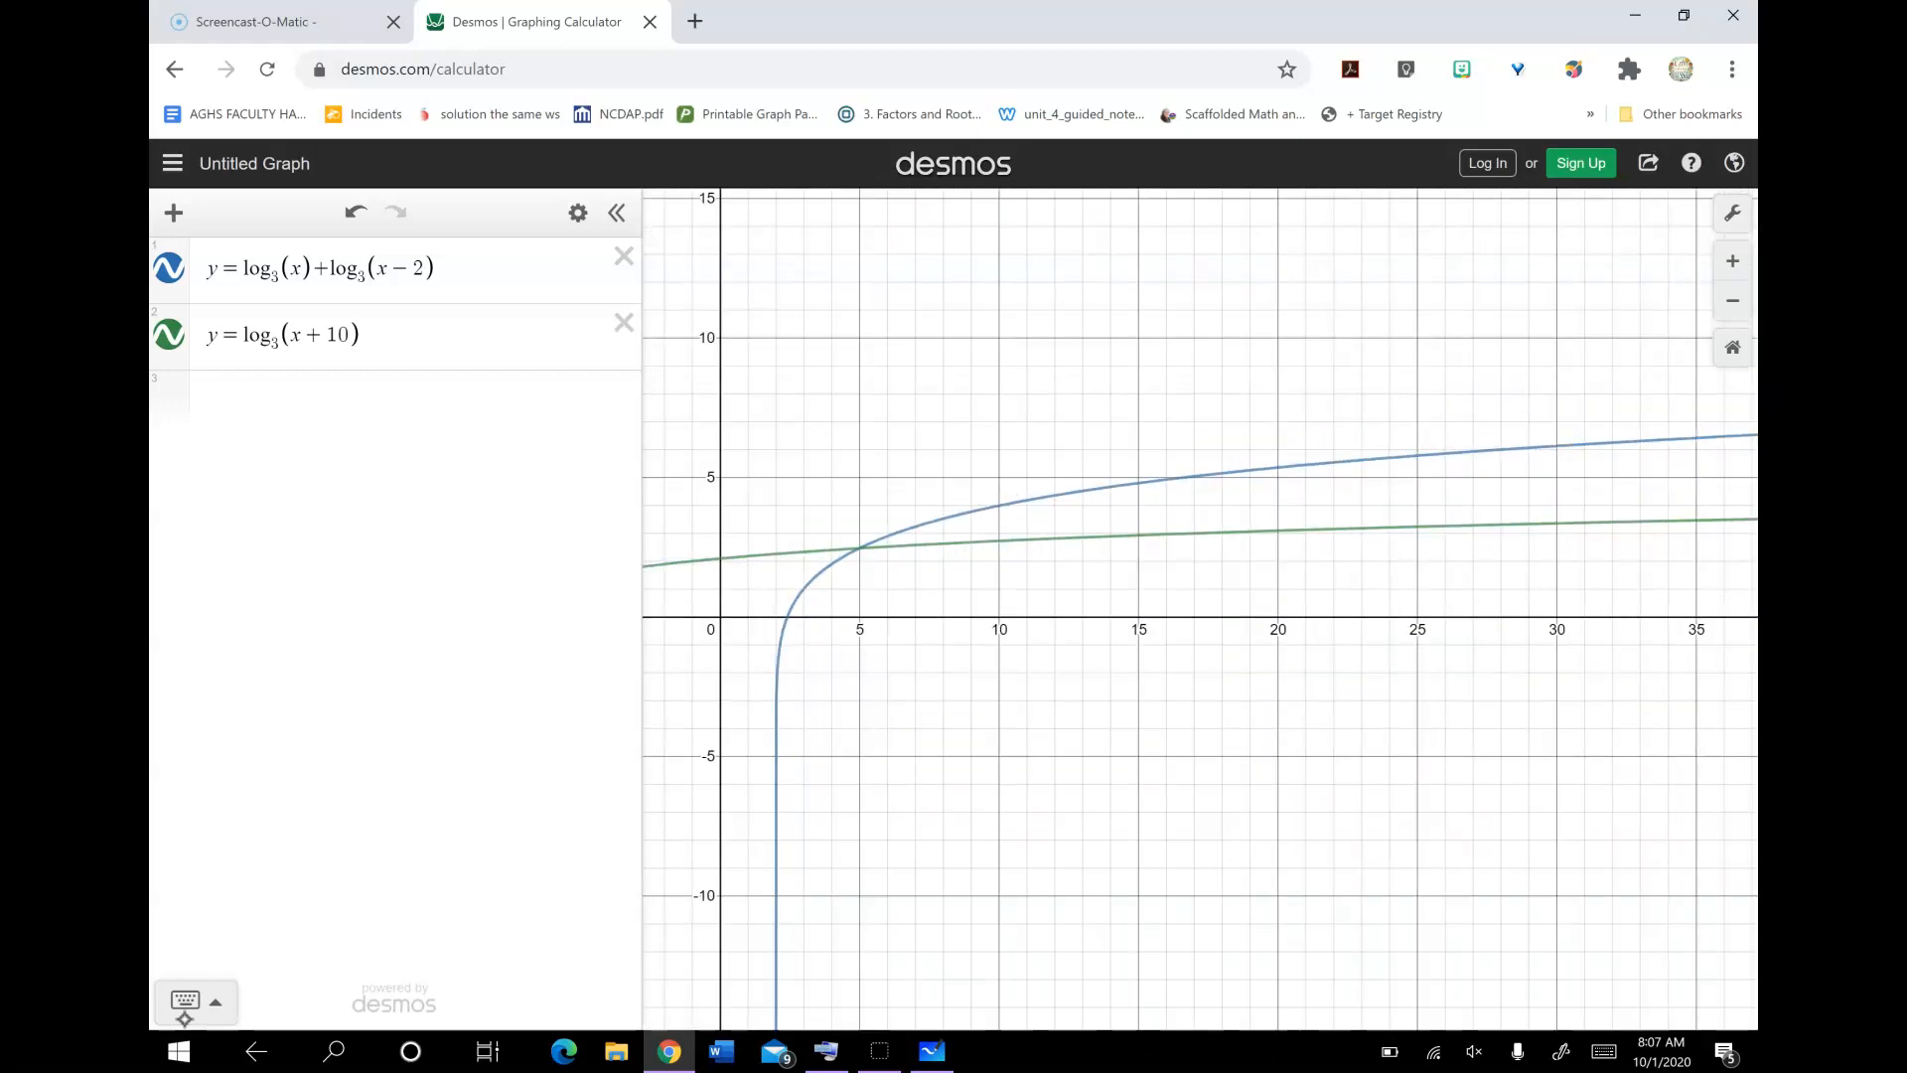
left_click(1461, 524)
mouse_move(1475, 397)
left_mouse_down()
mouse_move(815, 437)
mouse_move(253, 440)
mouse_move(958, 367)
mouse_move(1202, 406)
mouse_move(1458, 413)
left_mouse_up()
left_click(844, 564)
left_click(844, 564)
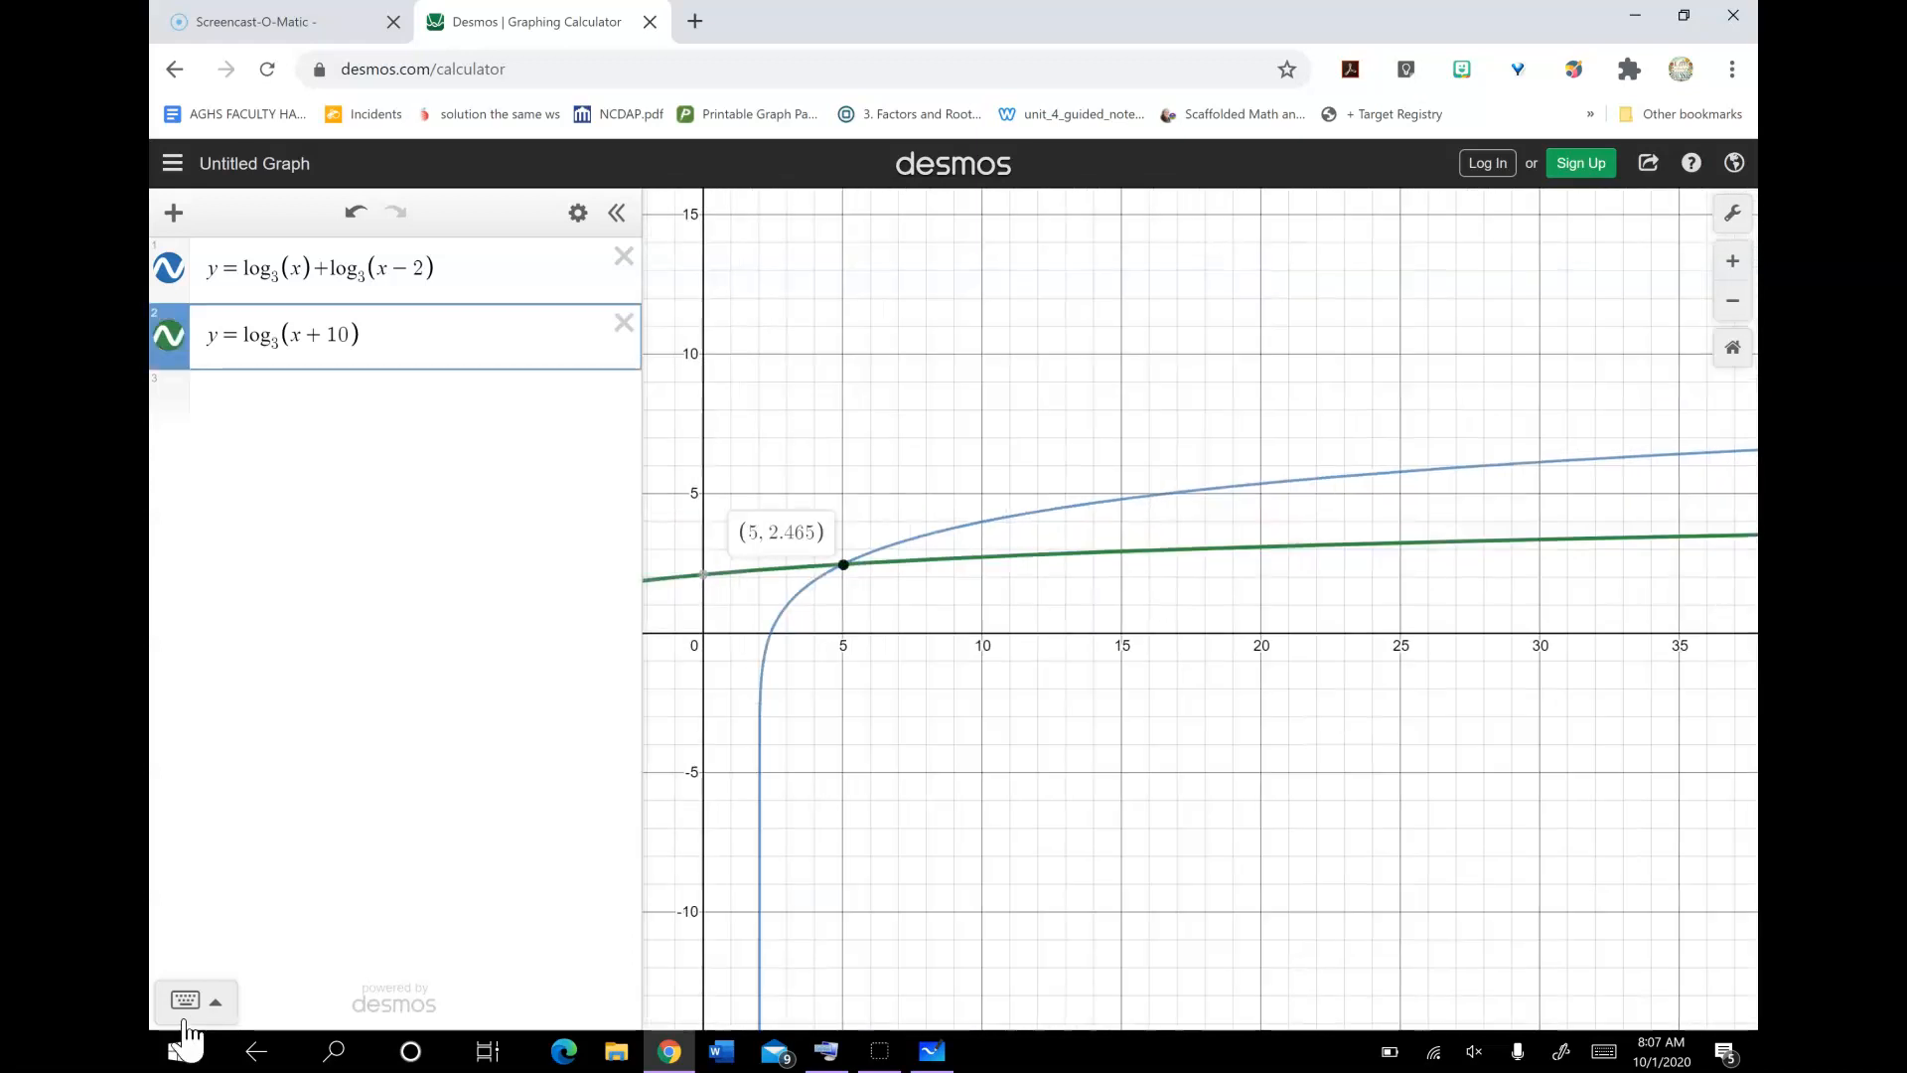
Step: Switch to the whiteboard and write the solution 5 in purple after the final equals sign of the fourth equation
left_click(931, 1051)
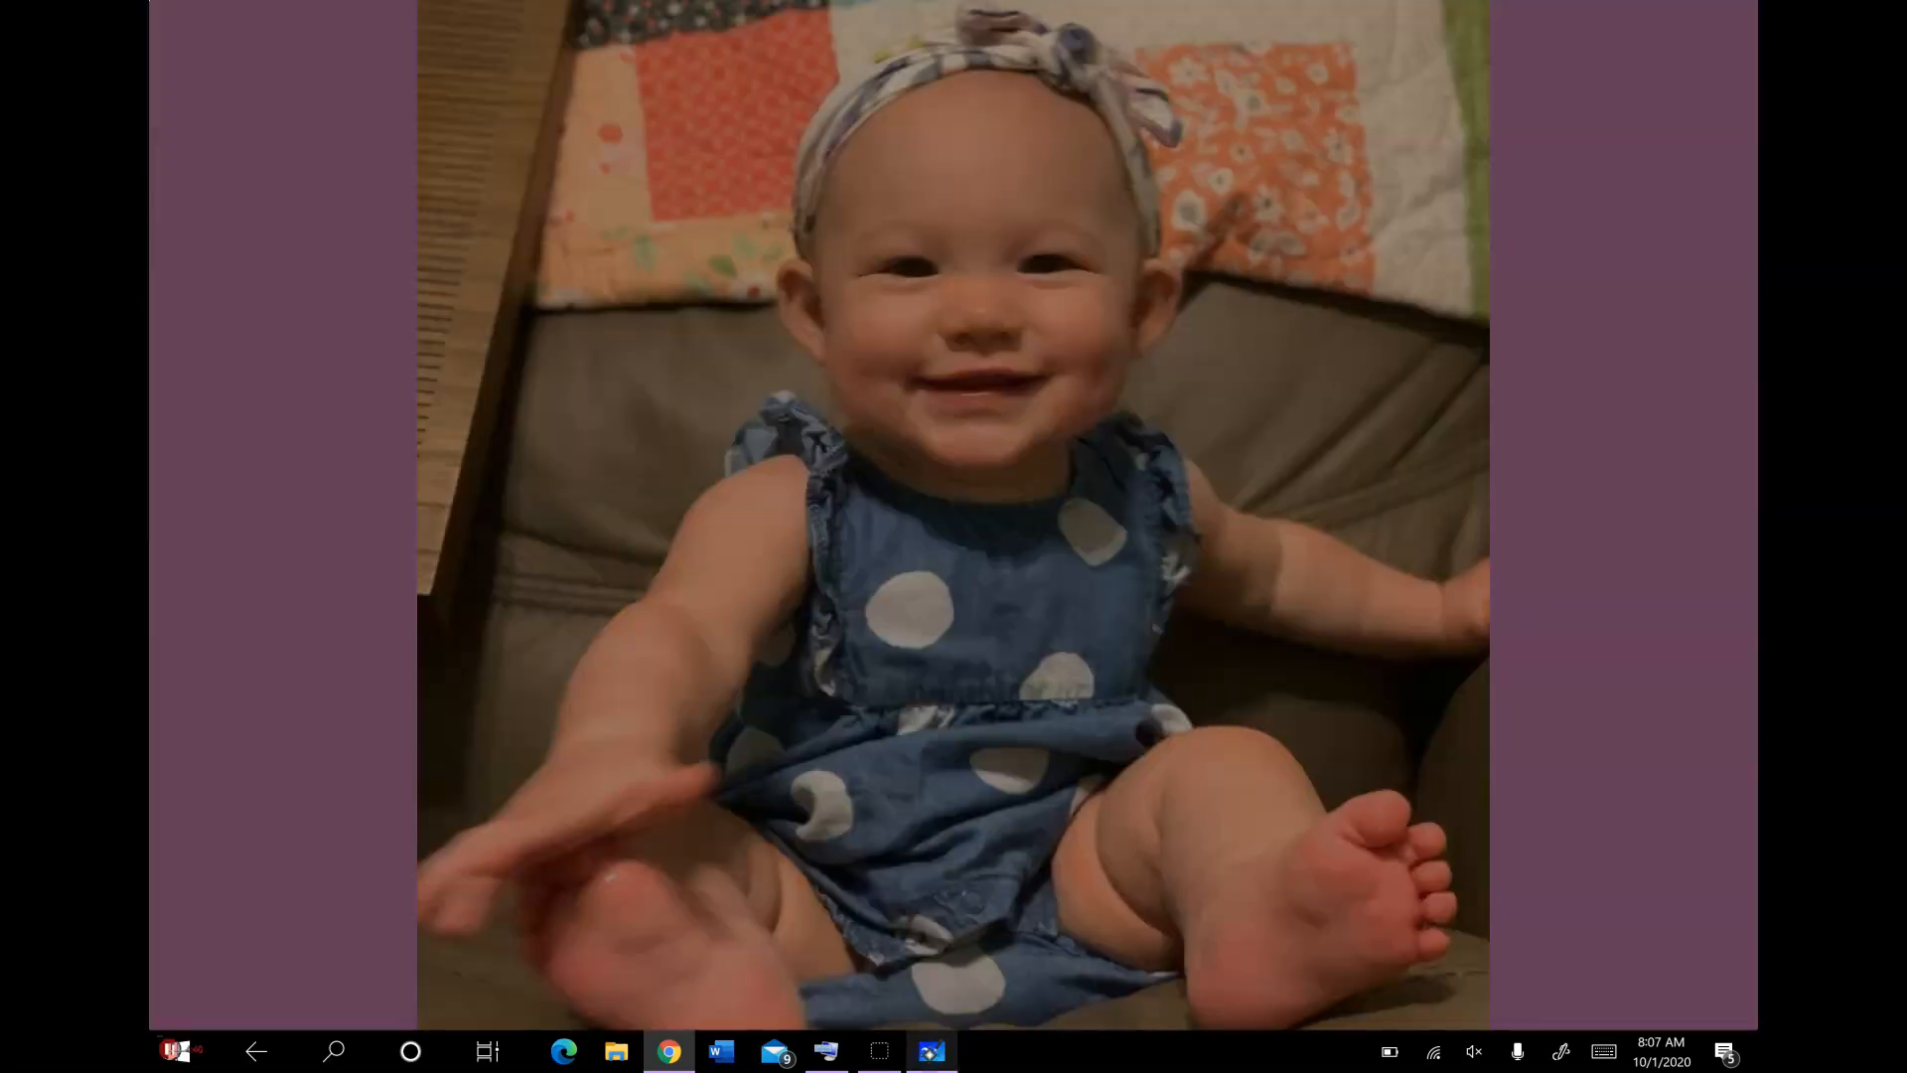
left_click_drag(1495, 814, 1460, 874)
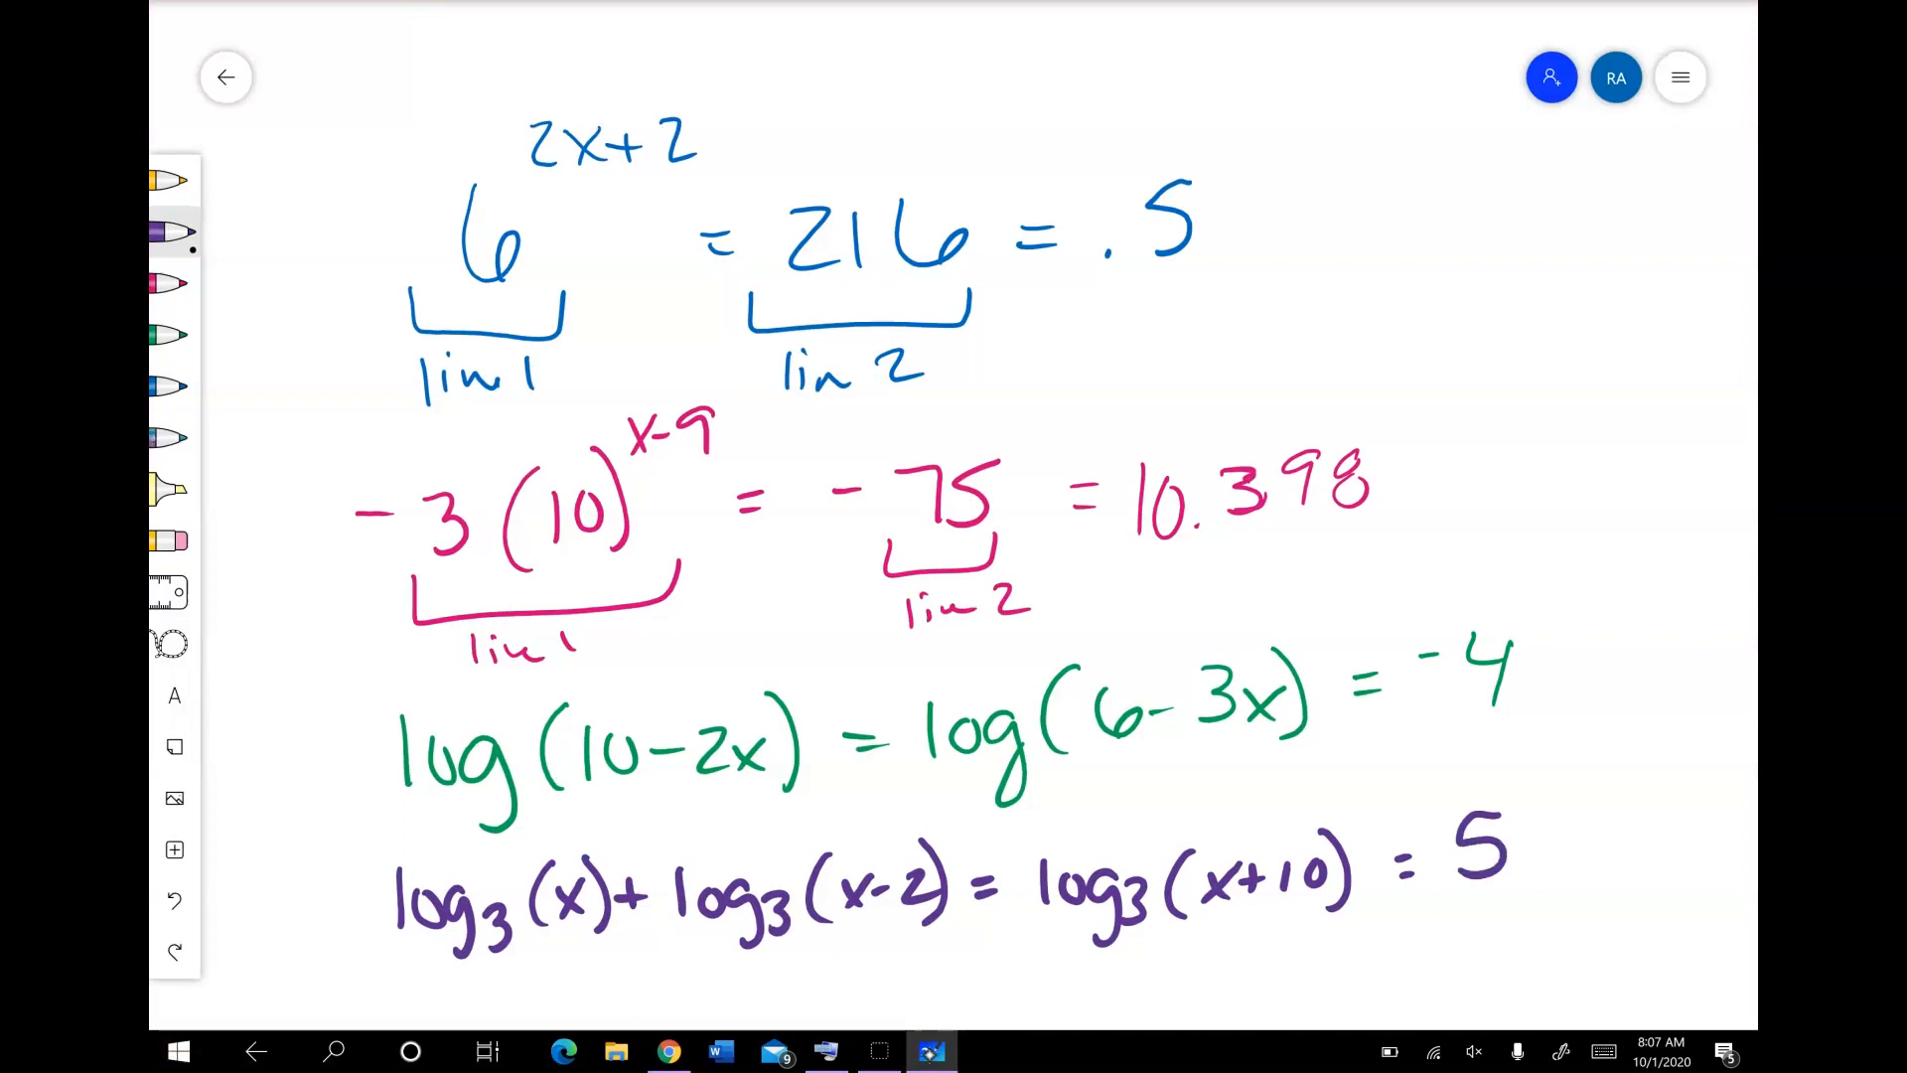